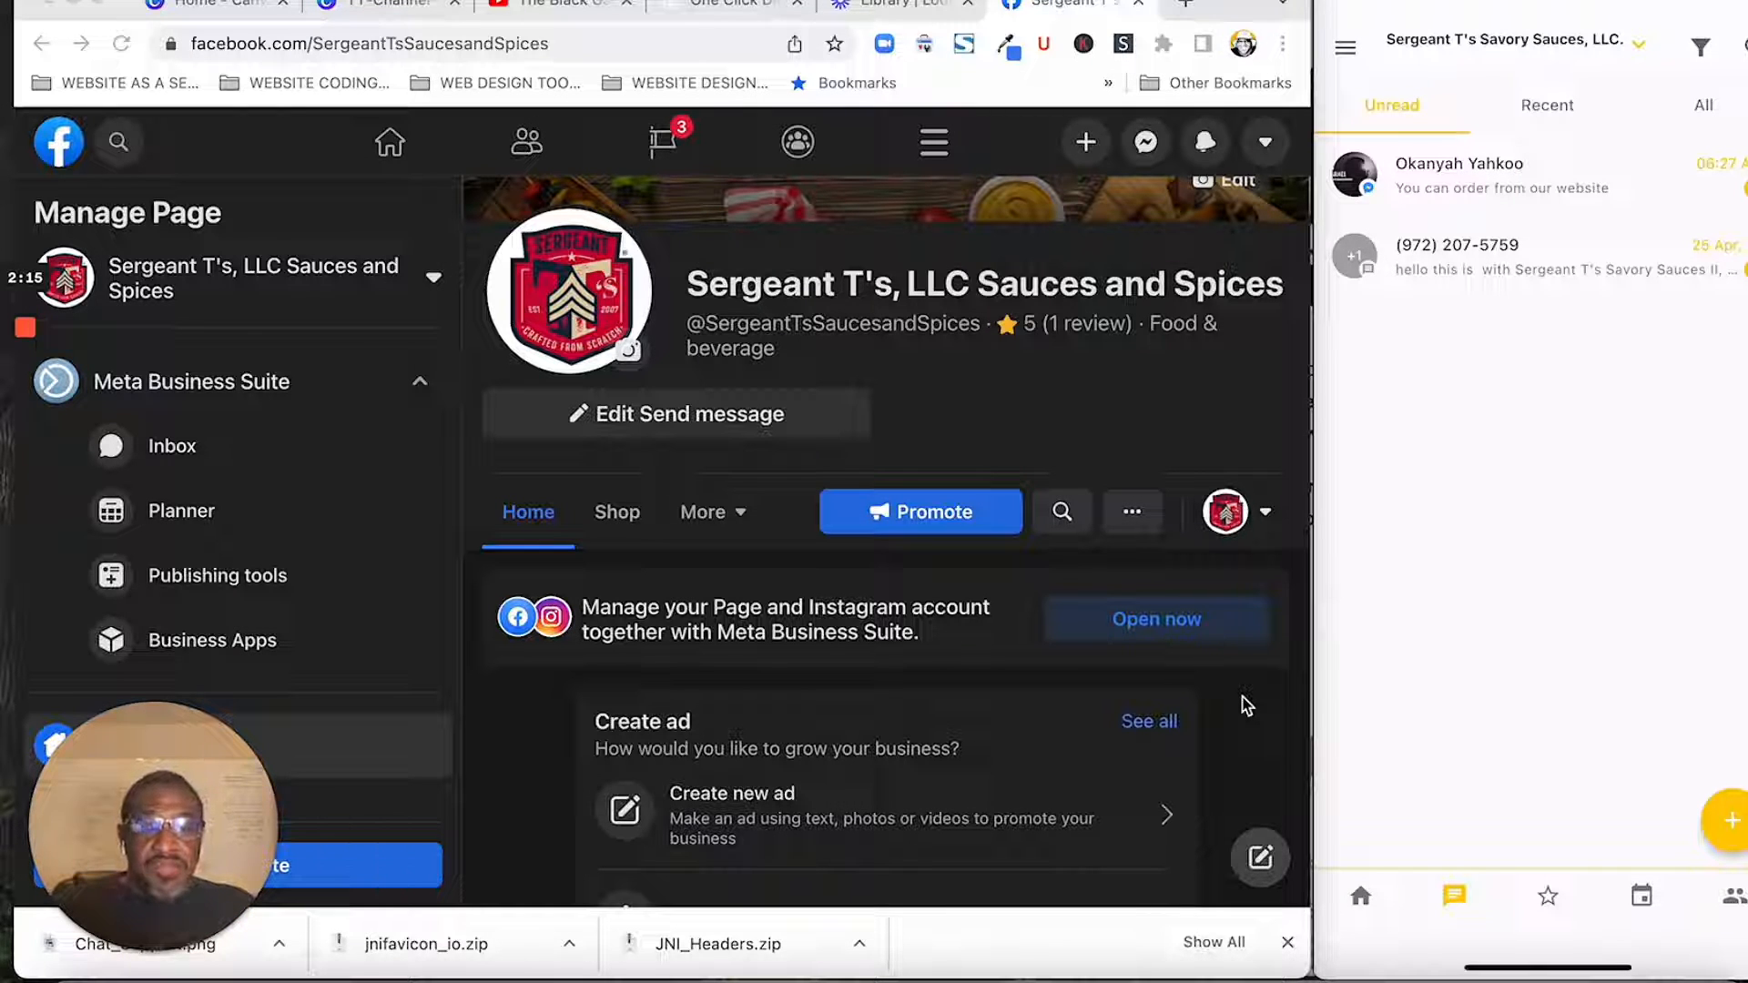
{"action": "mouse_move", "coordinate": [1552, 475]}
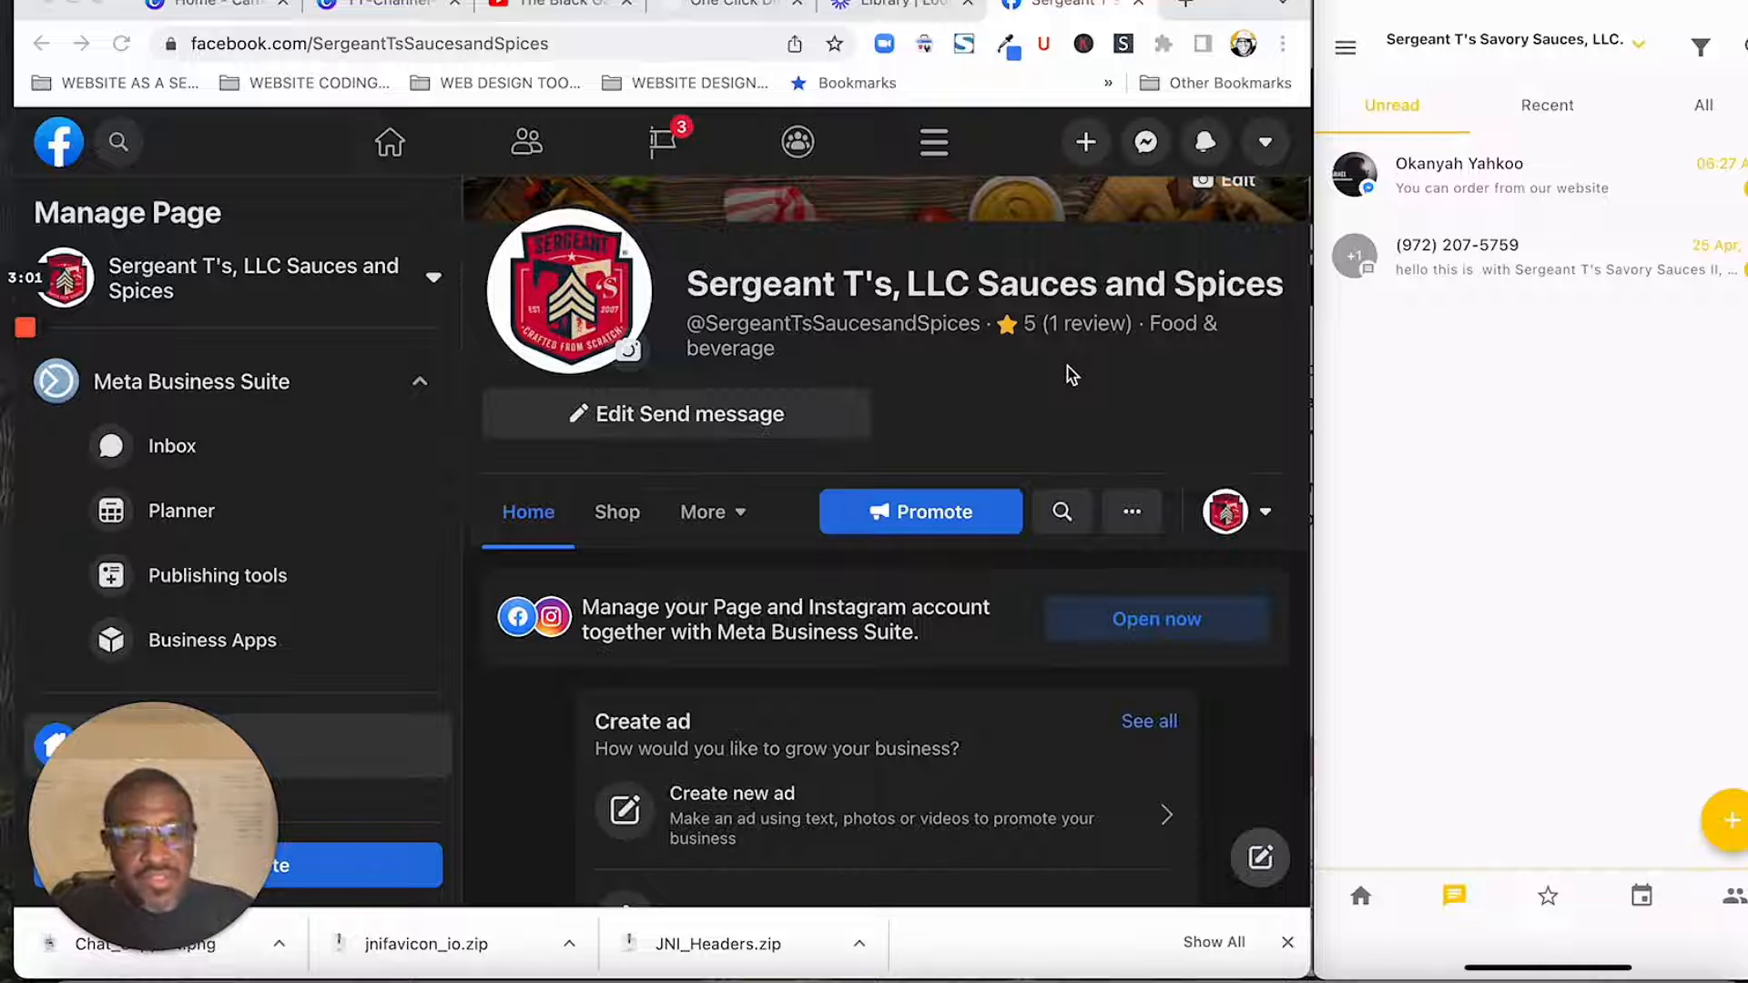
{"action": "mouse_move", "coordinate": [1647, 297]}
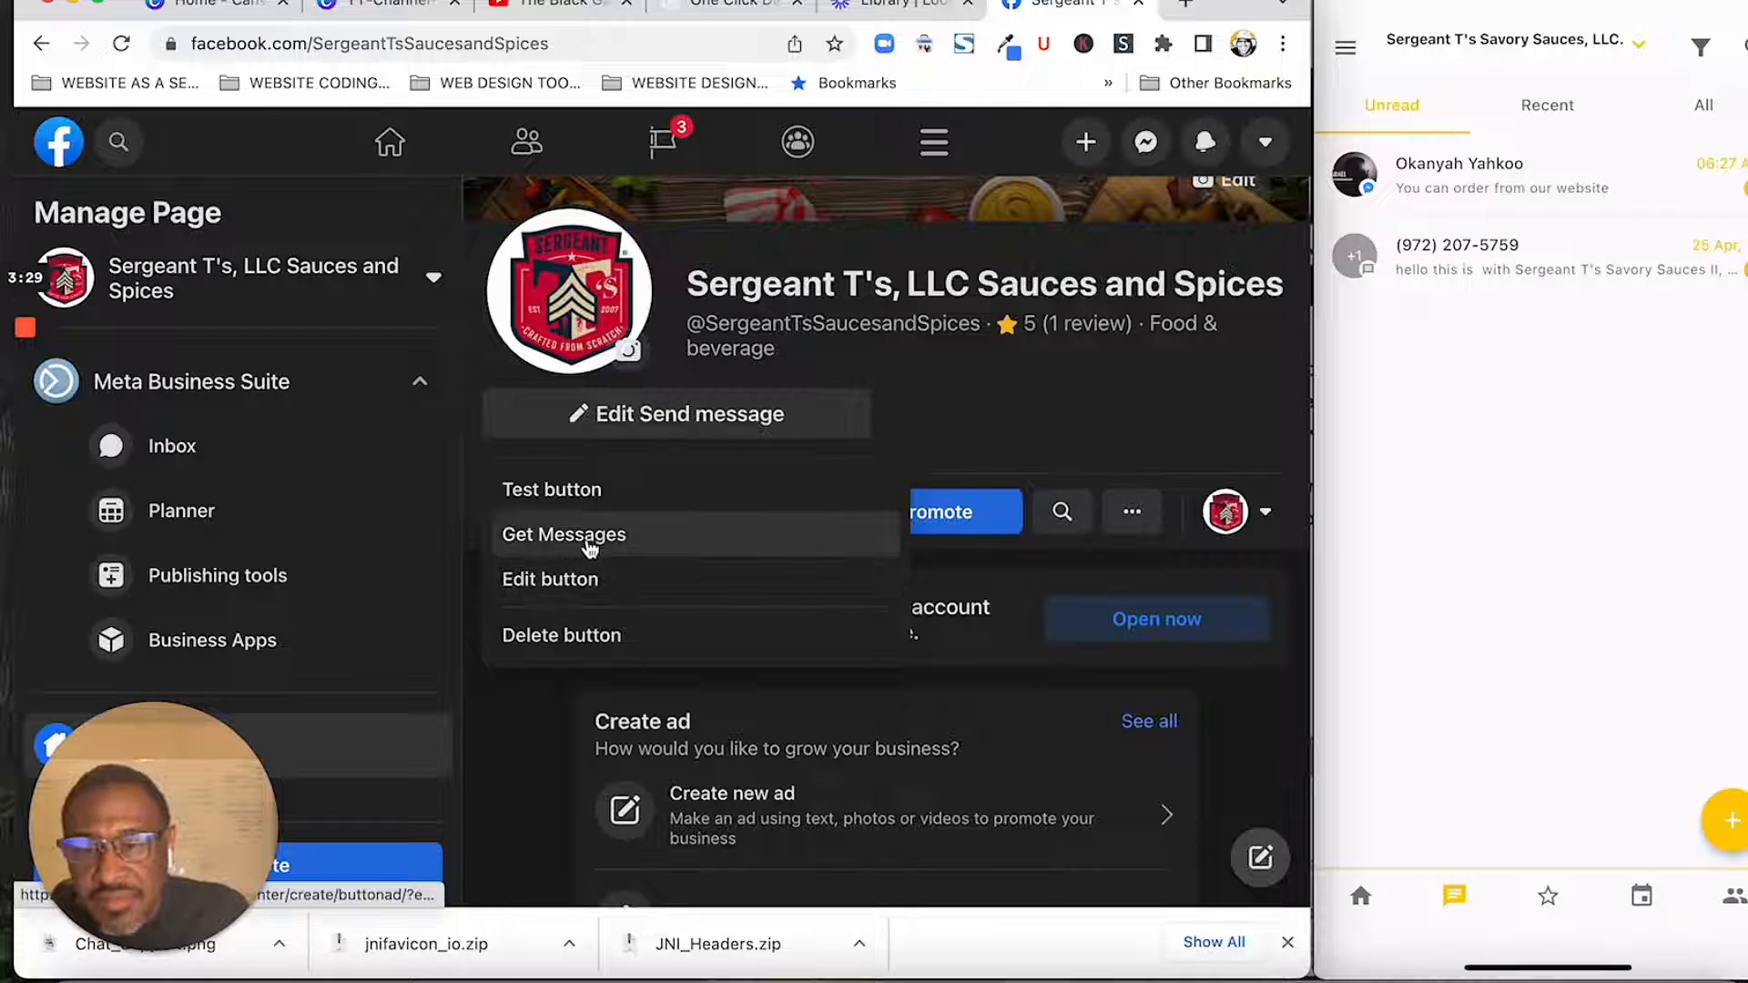
{"action": "left_click", "coordinate": [590, 544]}
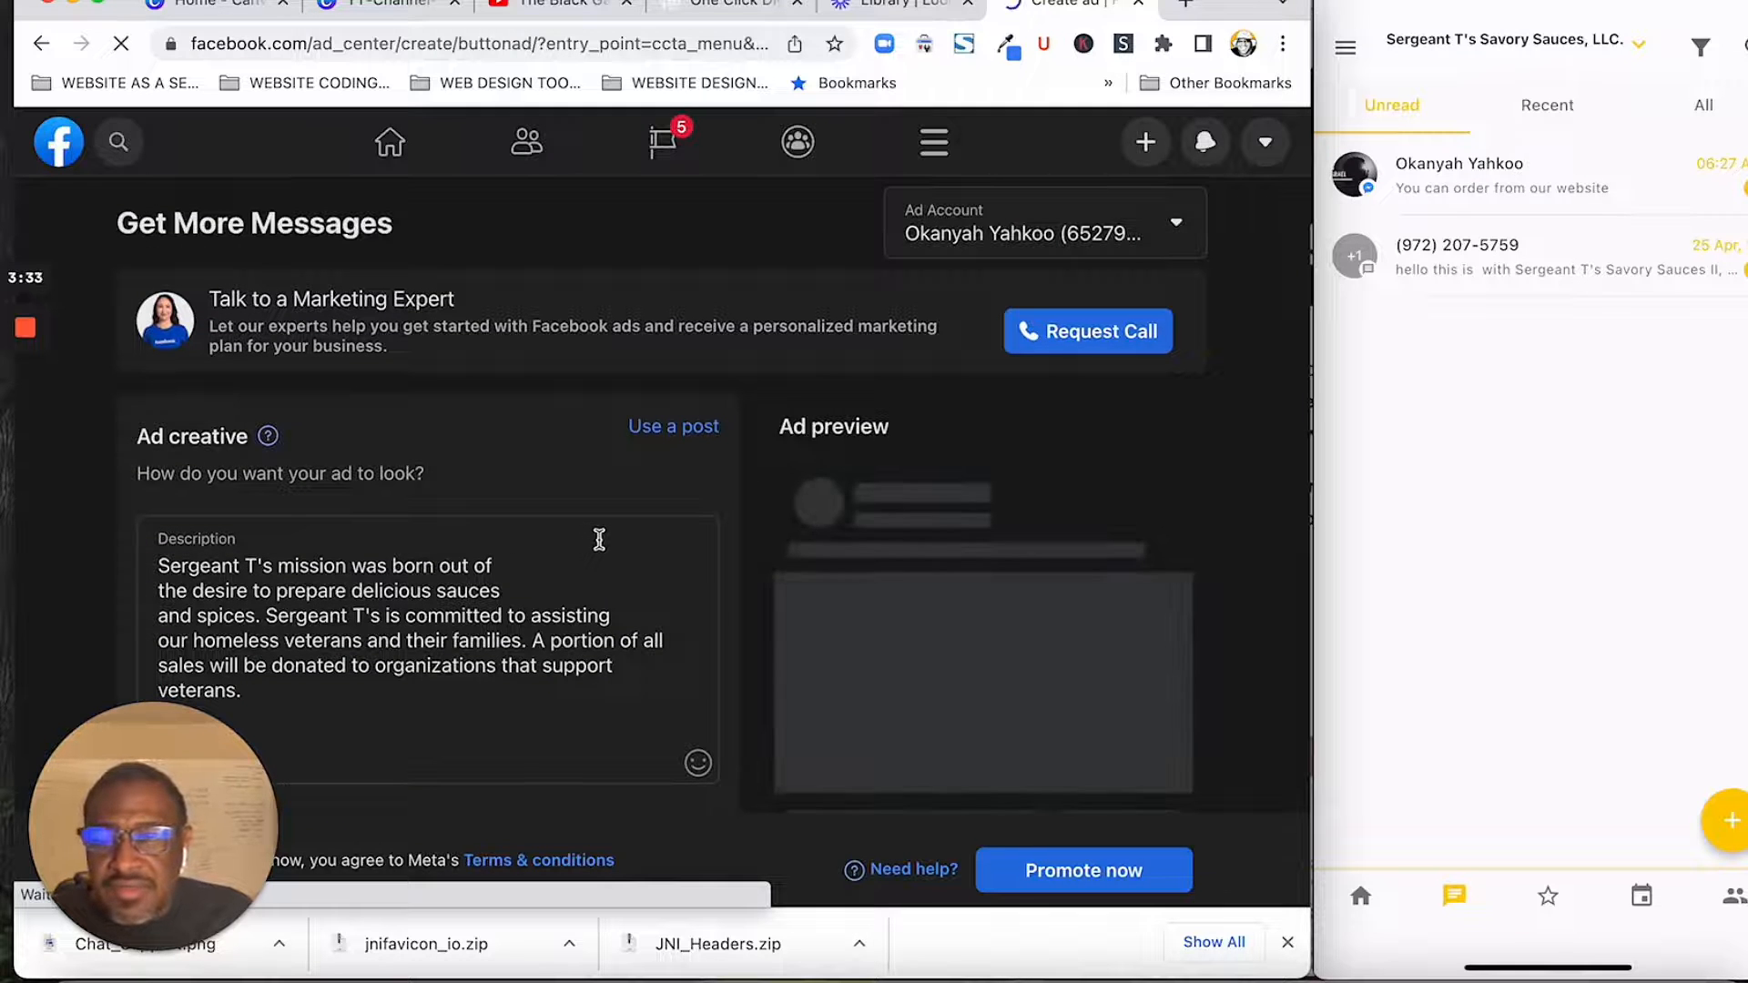
{"action": "scroll", "coordinate": [473, 503], "scroll_direction": "down", "scroll_amount": 2}
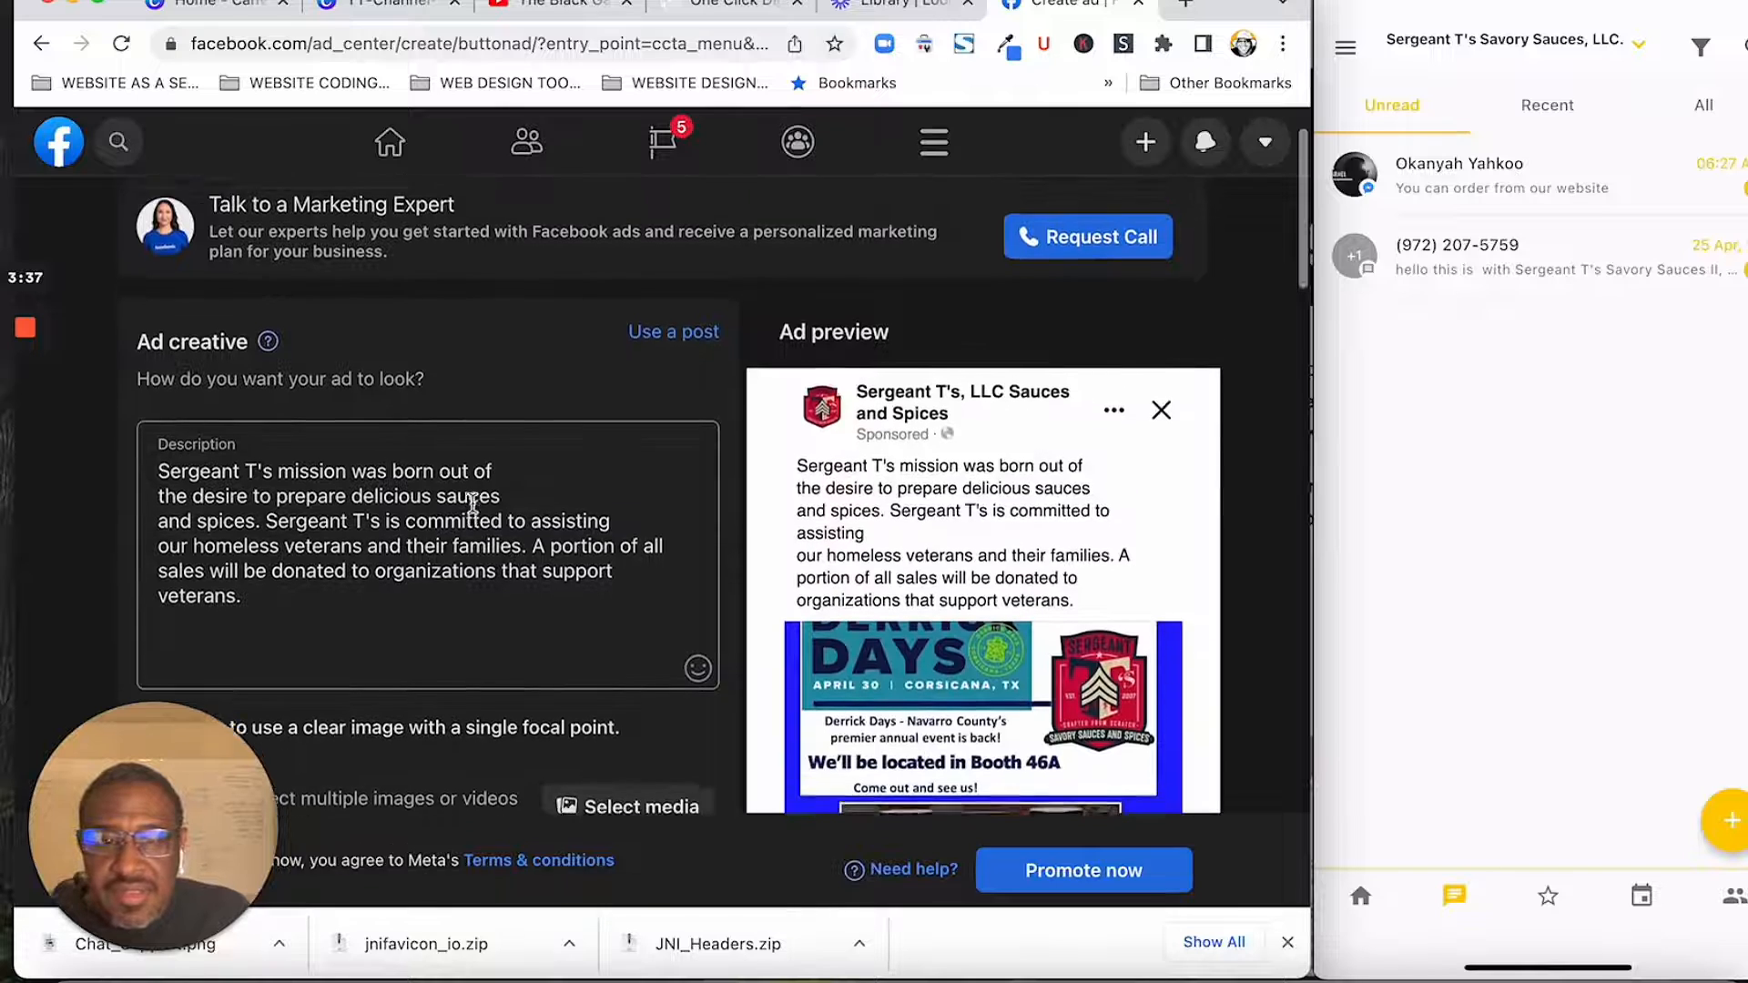
{"action": "scroll", "coordinate": [473, 503], "scroll_direction": "down", "scroll_amount": 5}
{"action": "scroll", "coordinate": [472, 510], "scroll_direction": "down", "scroll_amount": 6}
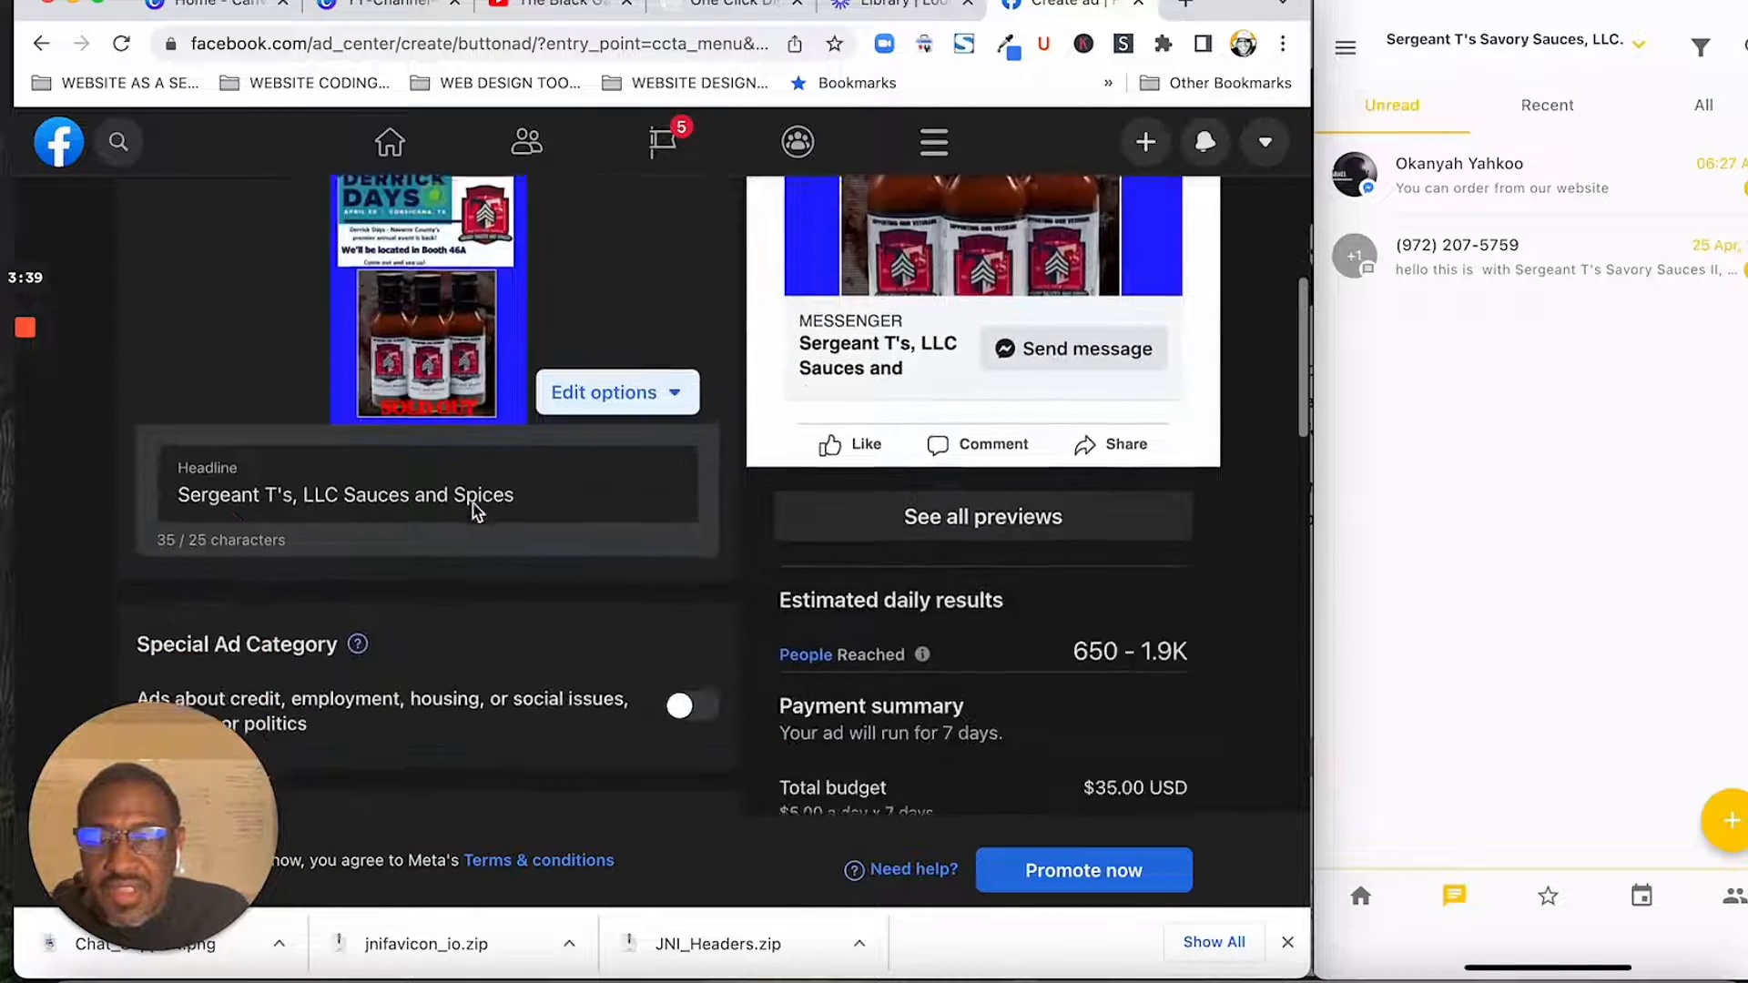
{"action": "scroll", "coordinate": [475, 510], "scroll_direction": "up", "scroll_amount": 12}
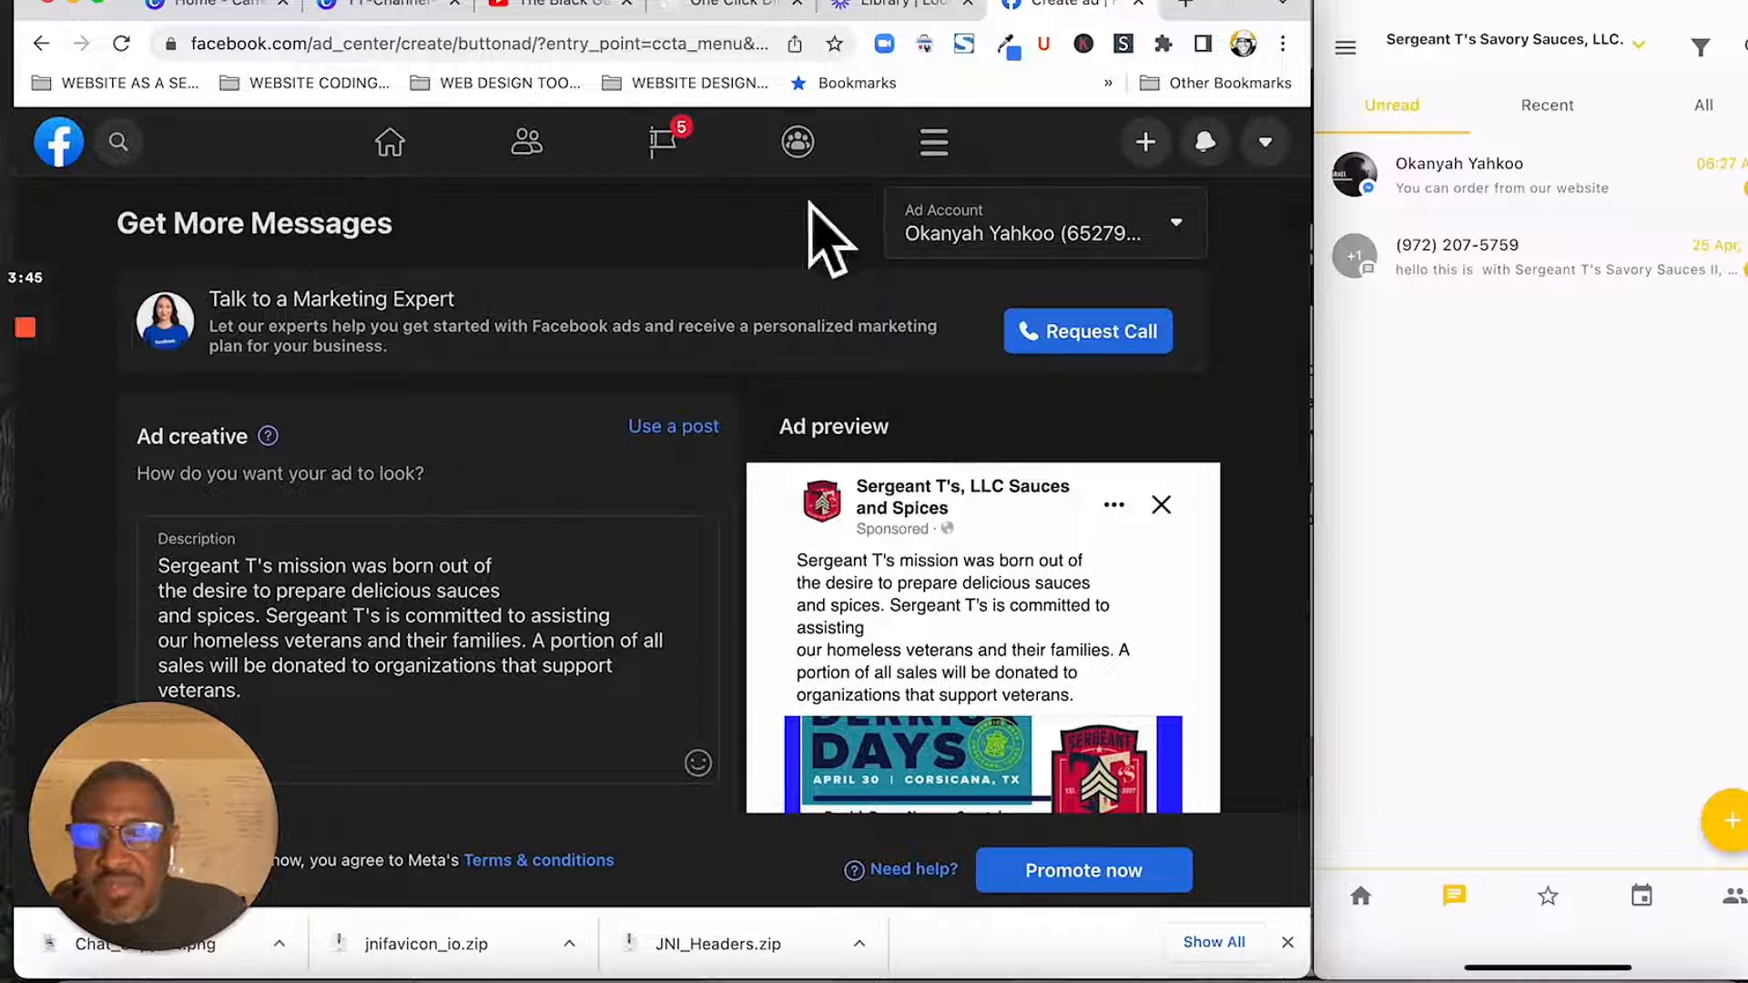
{"action": "left_click", "coordinate": [41, 45]}
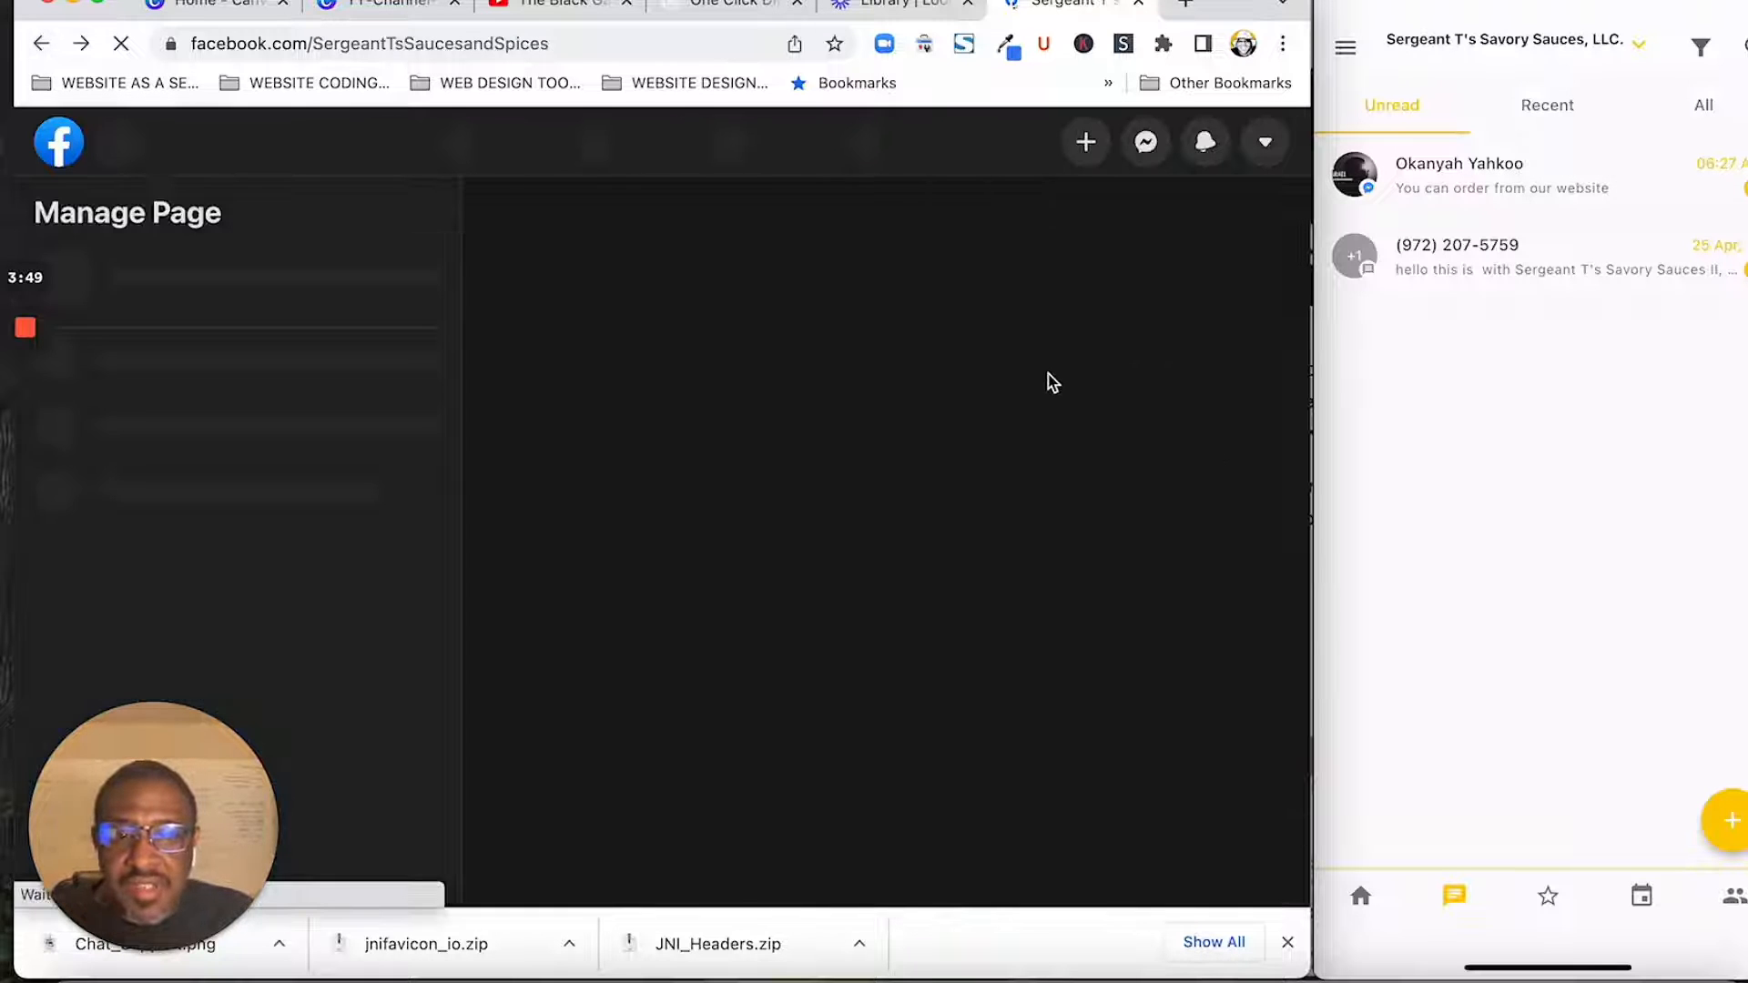
- Test the page's Send message button to open a chat window with the business page
{"action": "scroll", "coordinate": [1028, 474], "scroll_direction": "down", "scroll_amount": 4}
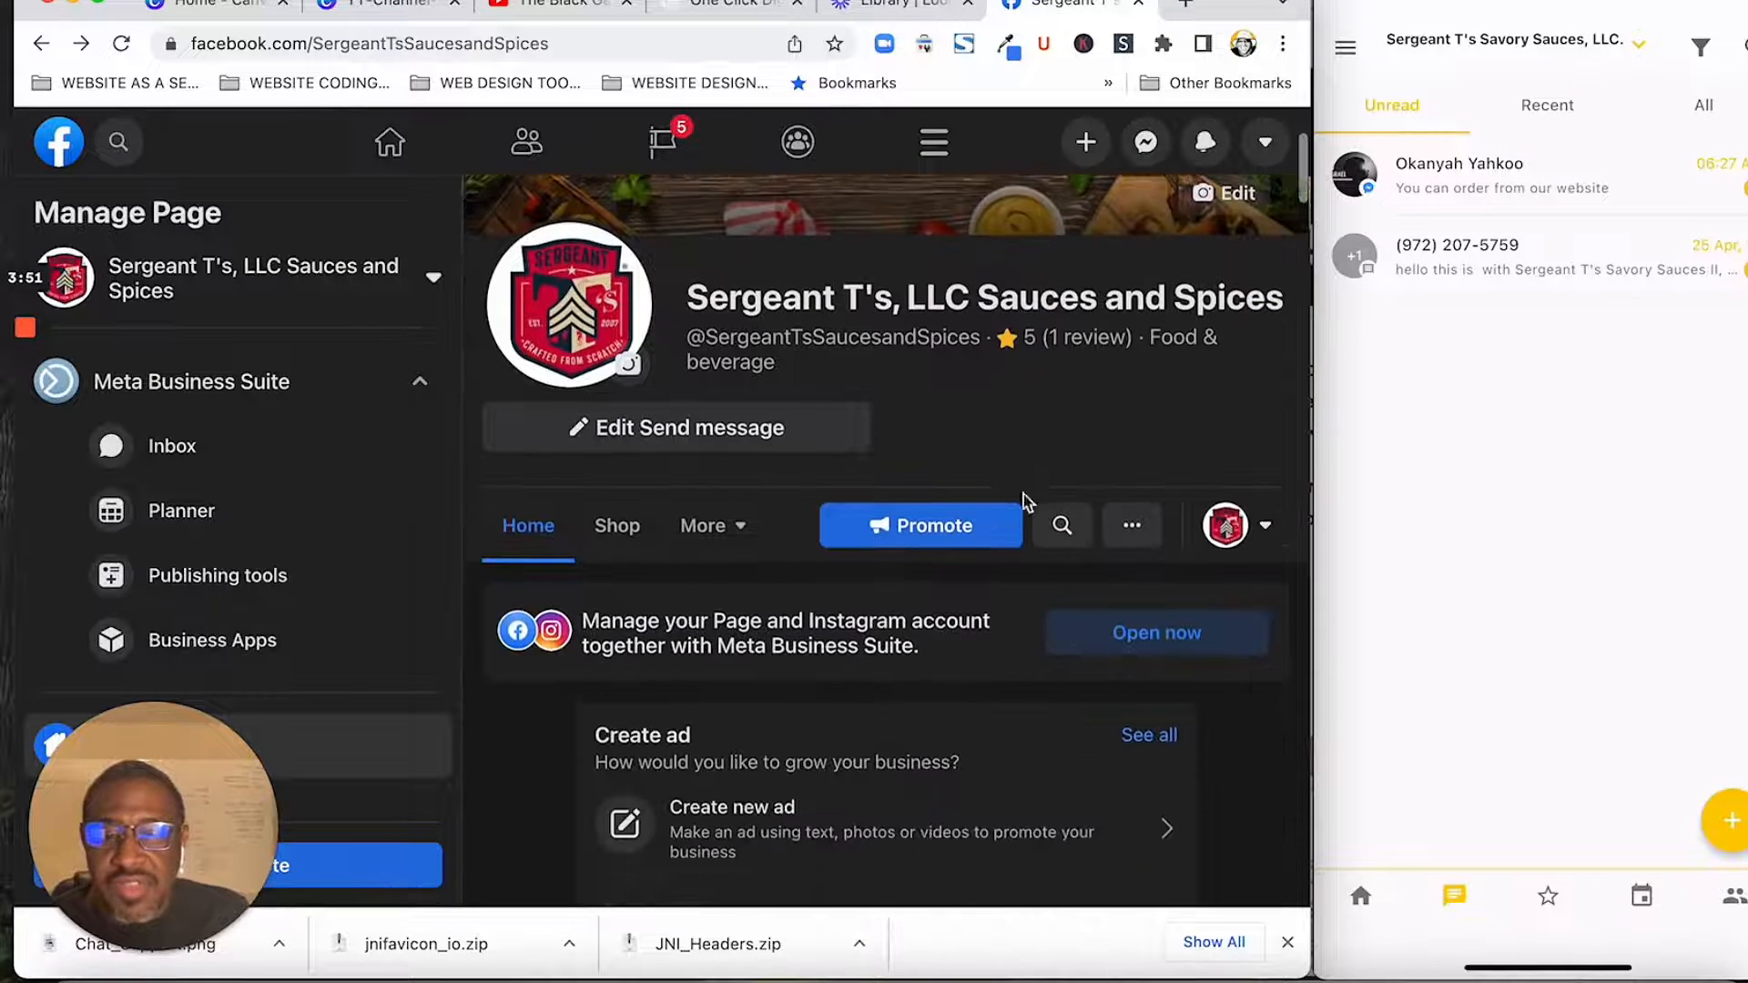
{"action": "left_click", "coordinate": [687, 392]}
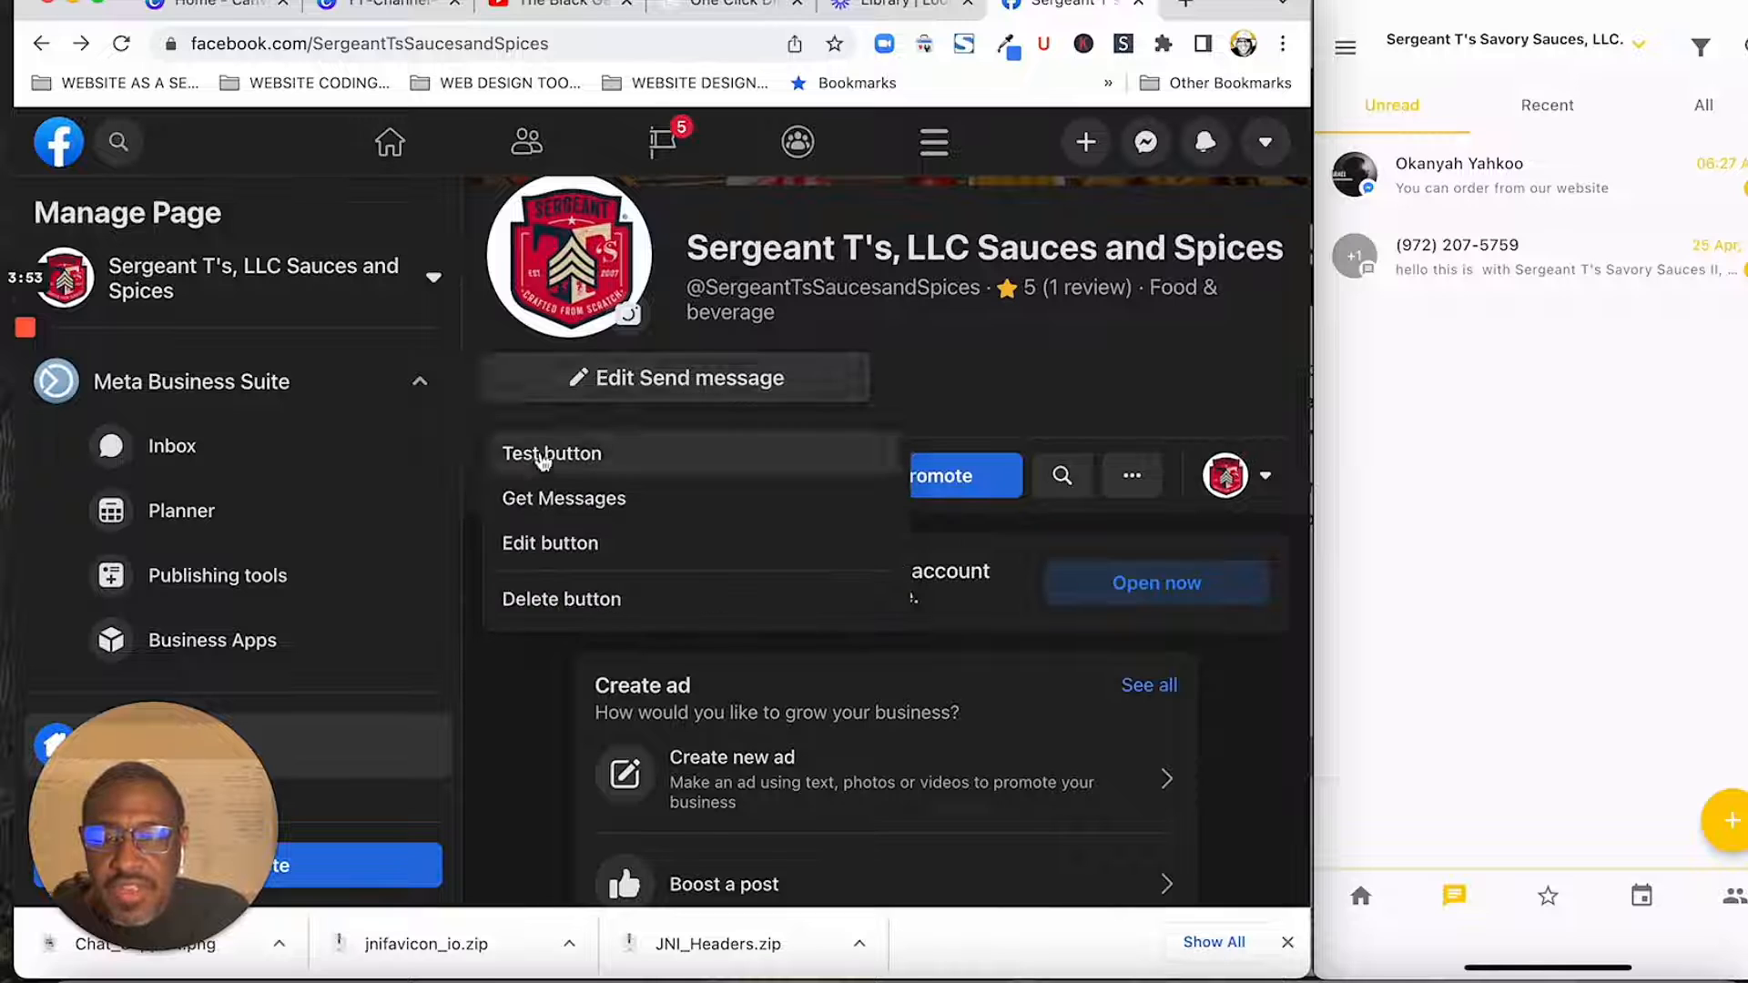
{"action": "left_click", "coordinate": [543, 457]}
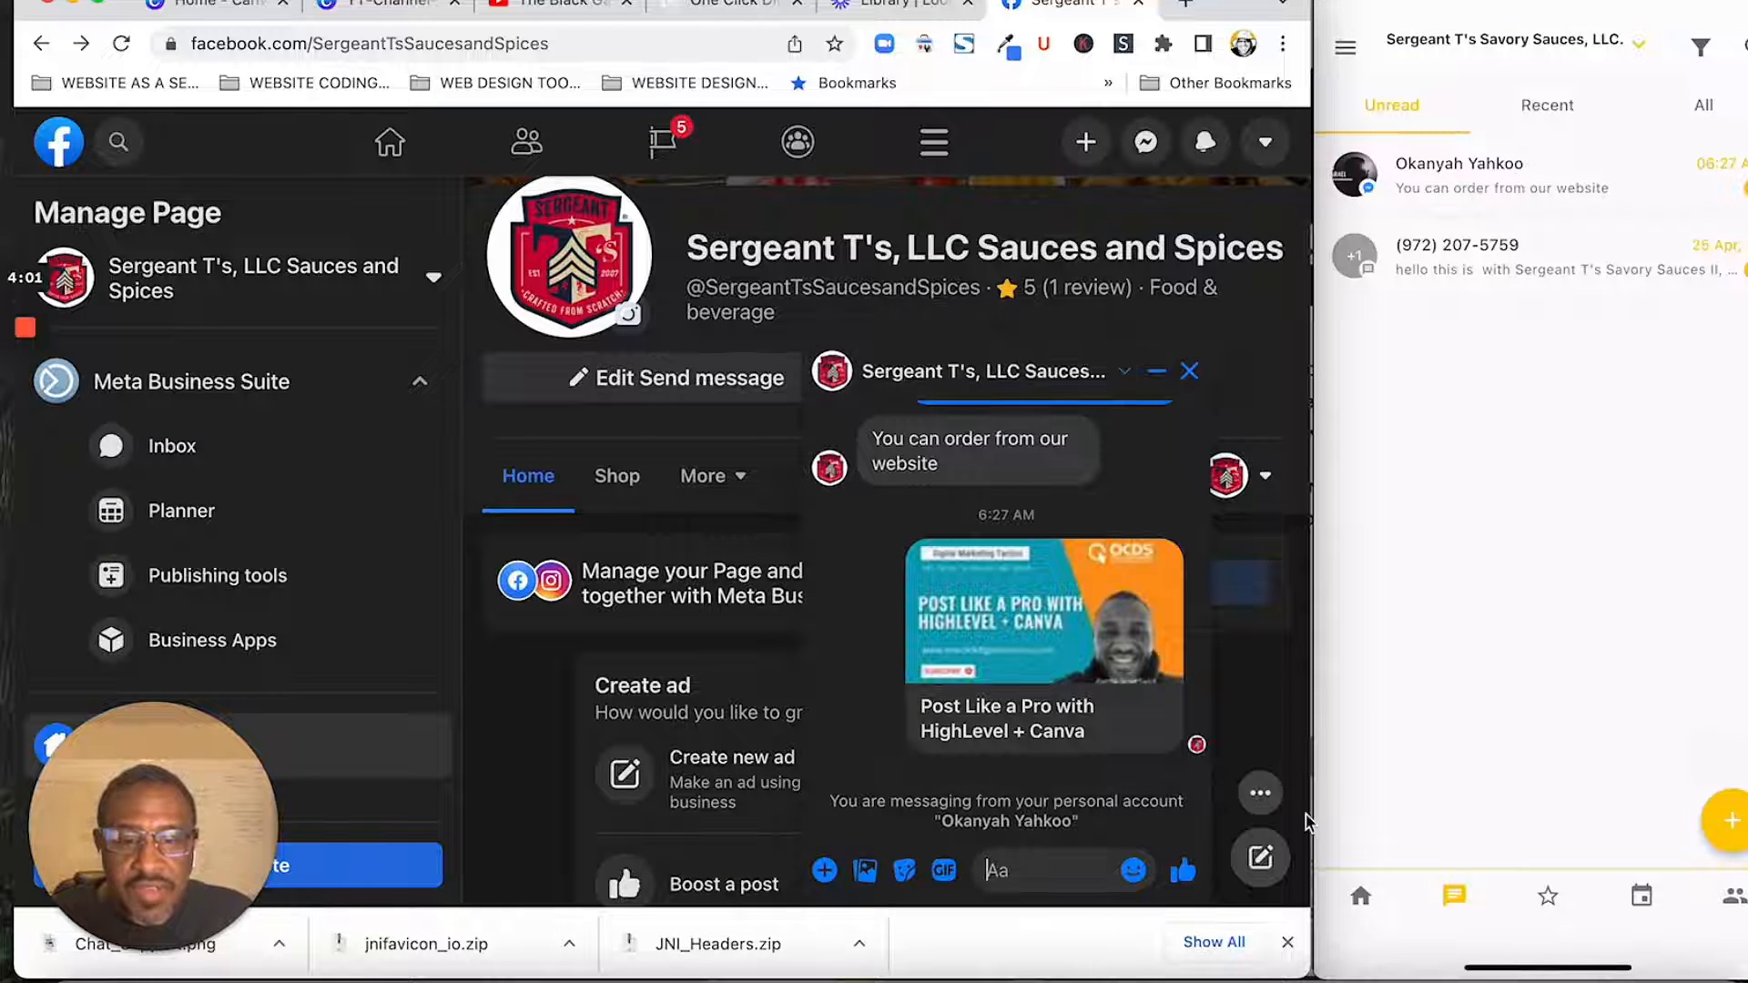
{"action": "scroll", "coordinate": [1074, 794], "scroll_direction": "down", "scroll_amount": 3}
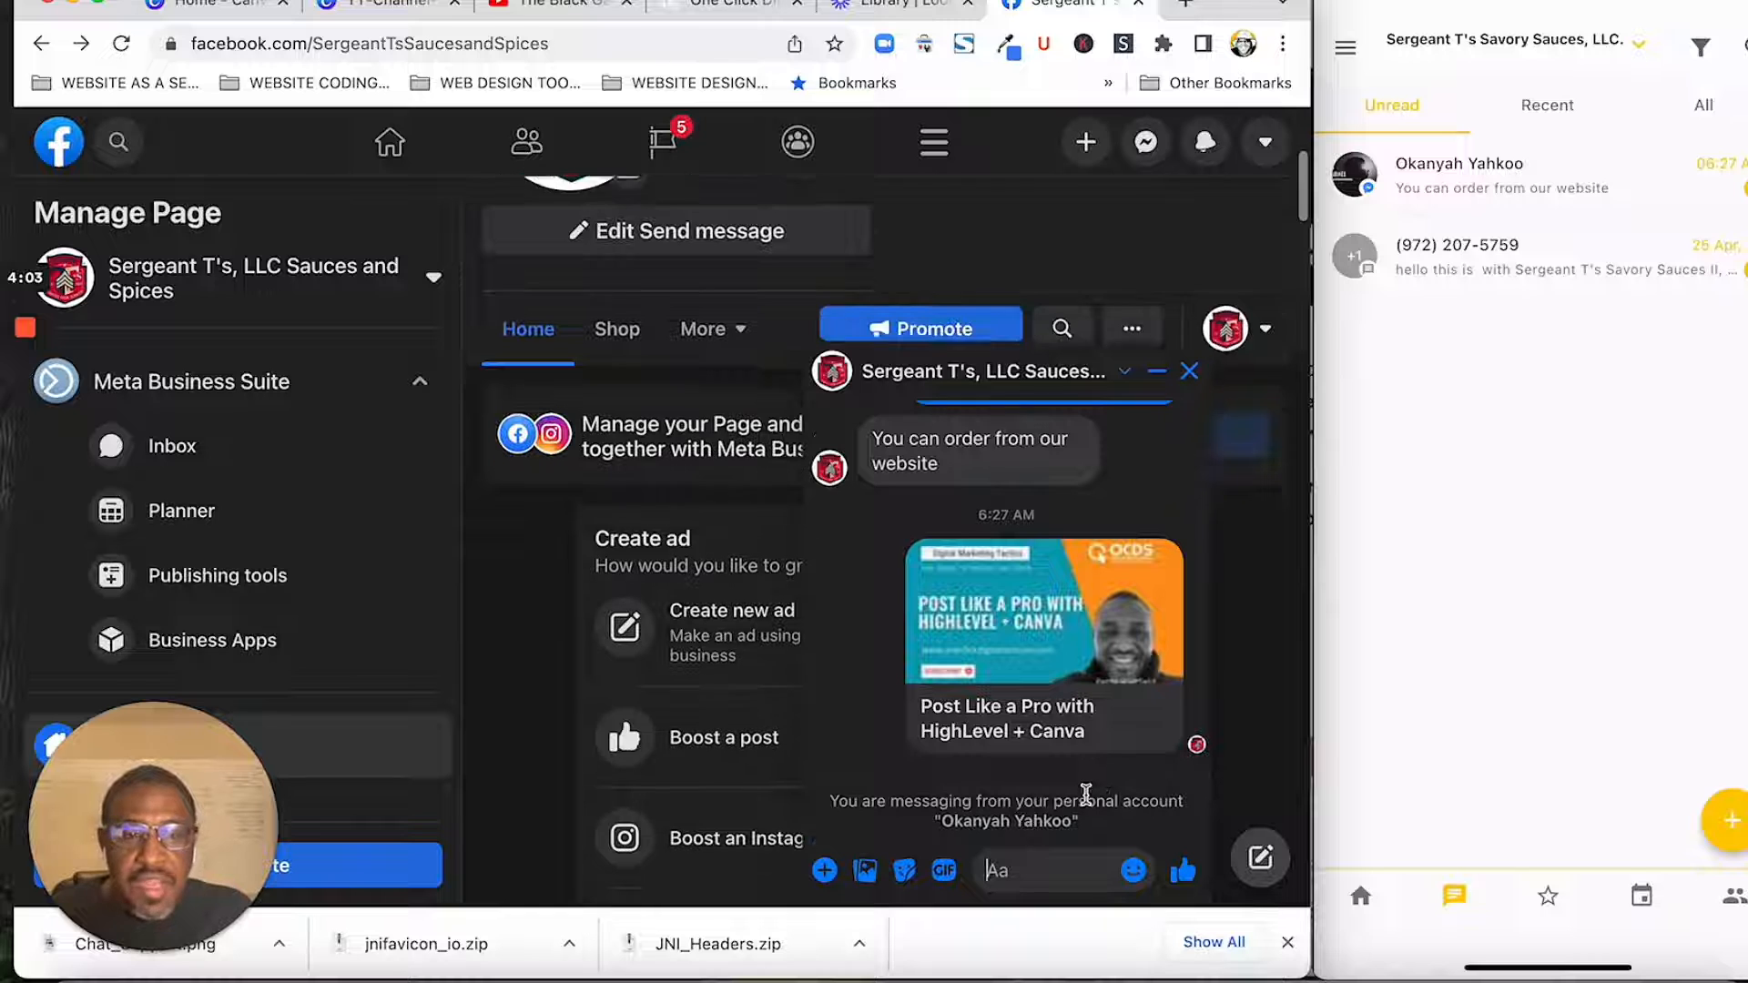
{"action": "scroll", "coordinate": [1086, 794], "scroll_direction": "up", "scroll_amount": 5}
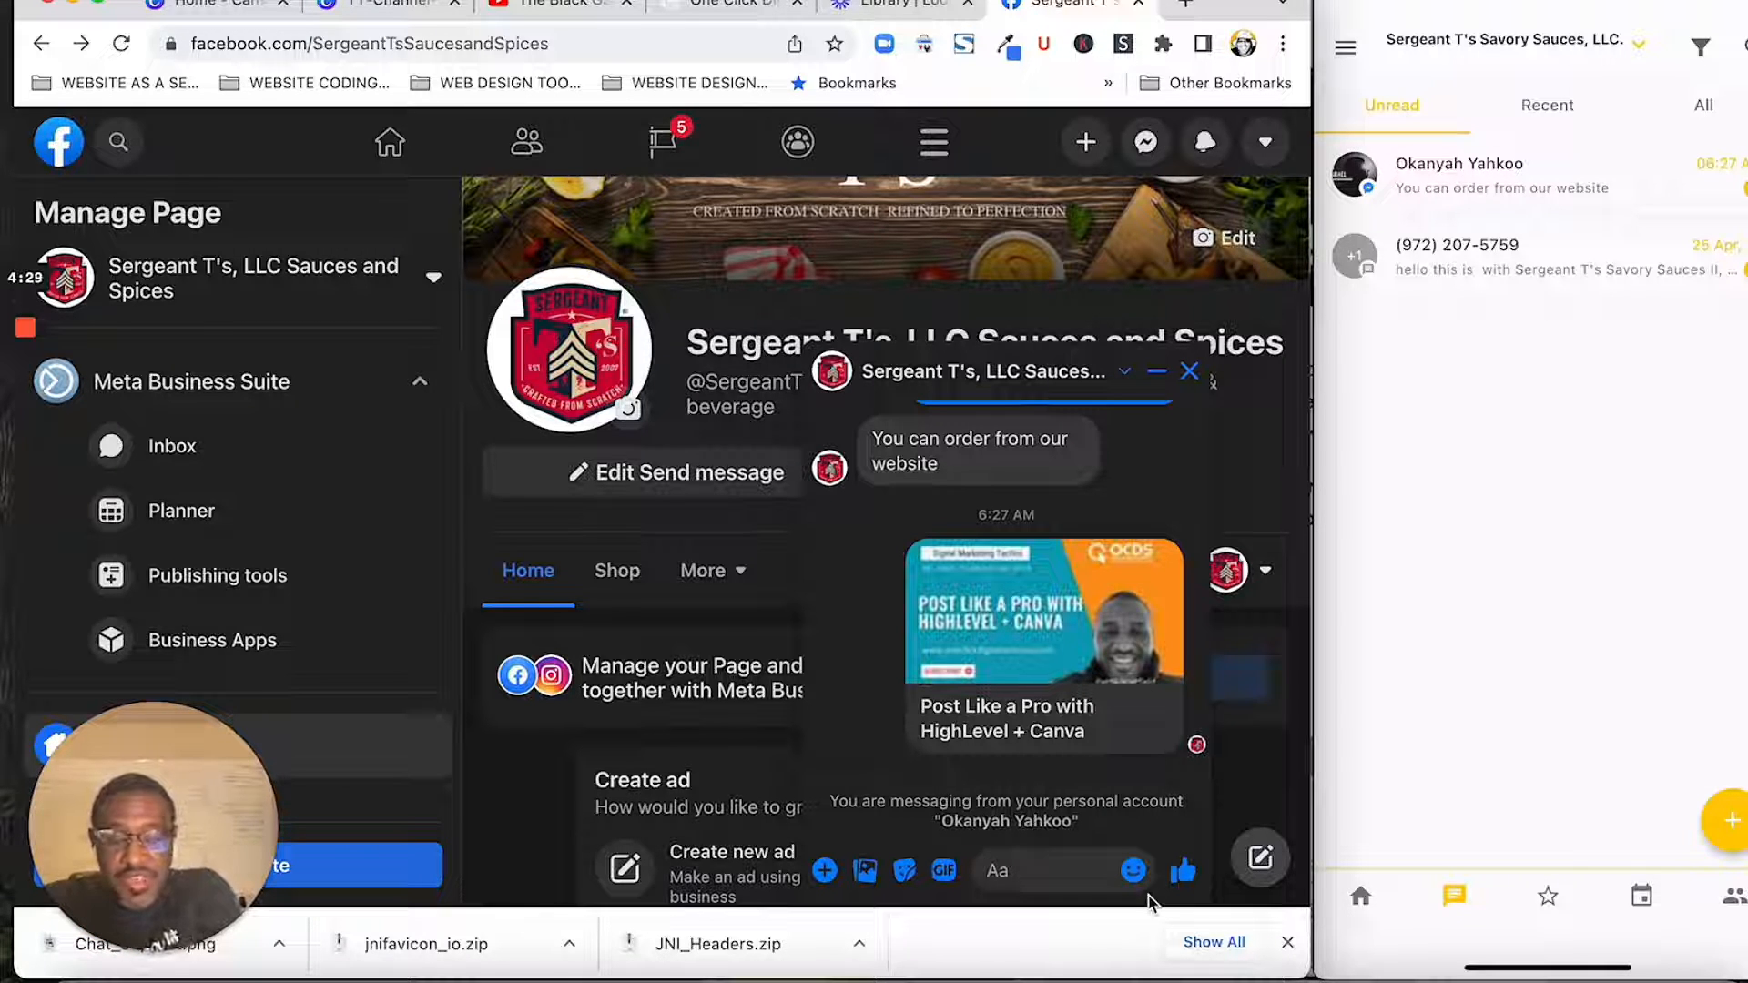
- Write the chat message "Hello I really like your products how can I place an order?" to the business page
{"action": "type", "text": "Hey"}
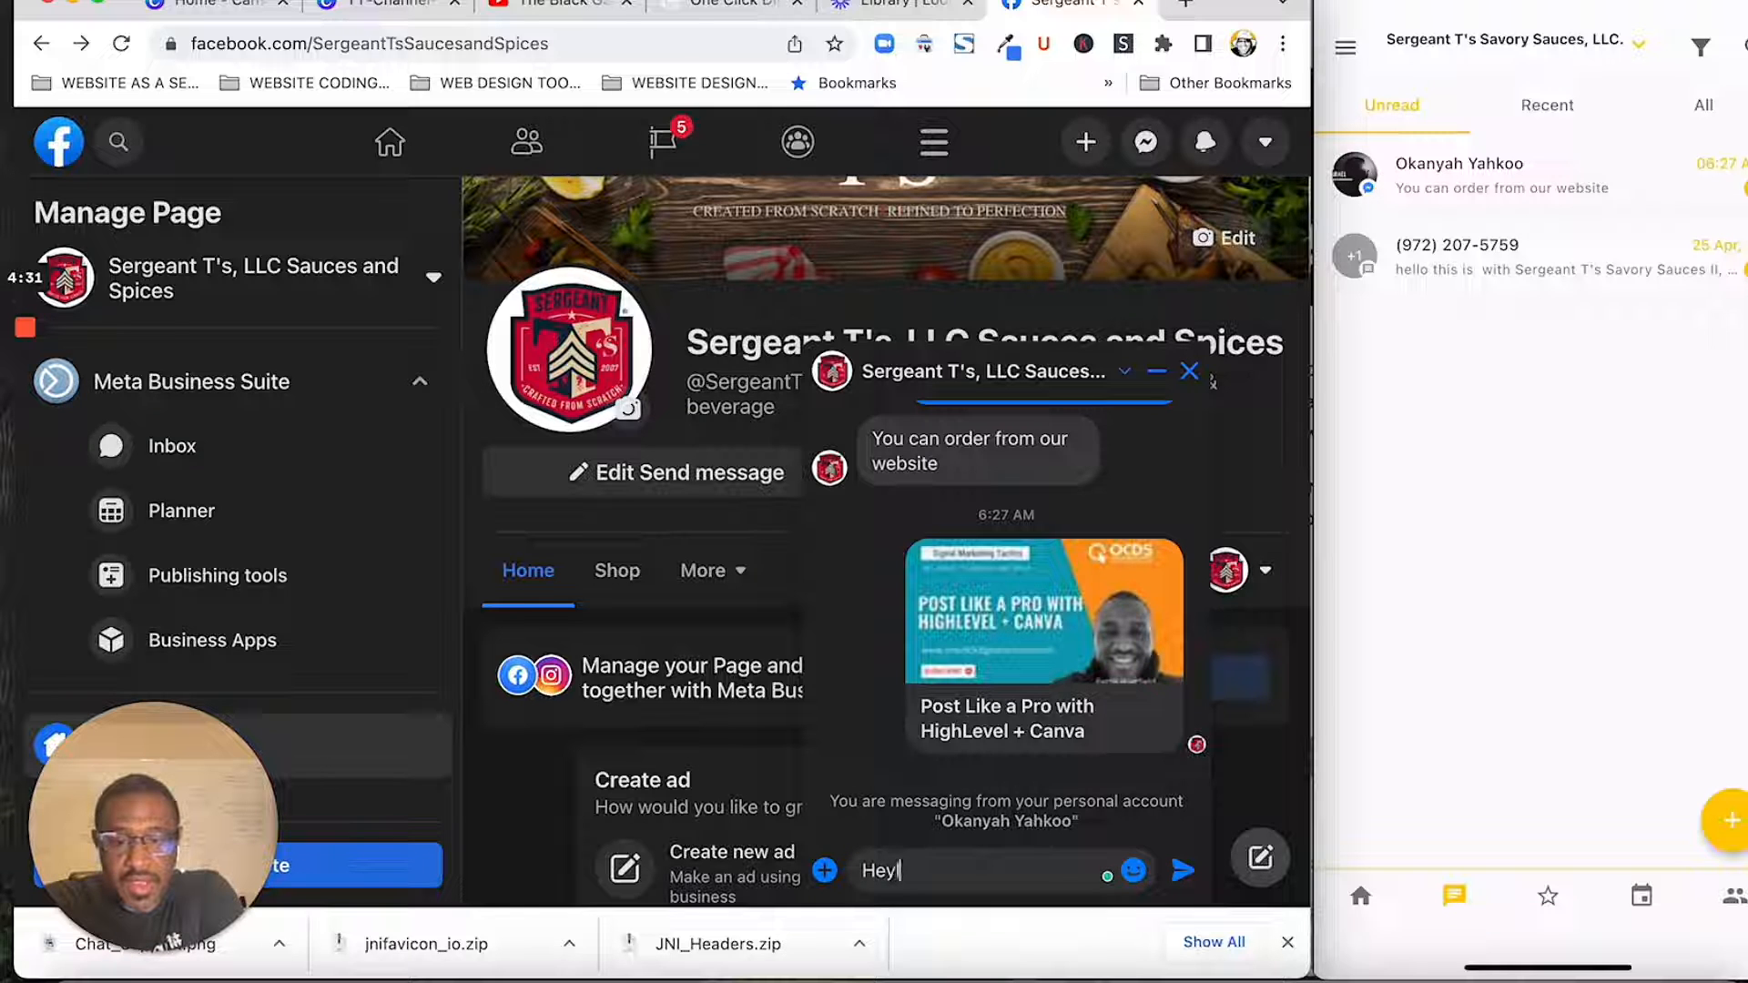
{"action": "key", "text": "BackSpace"}
{"action": "type", "text": "llo "}
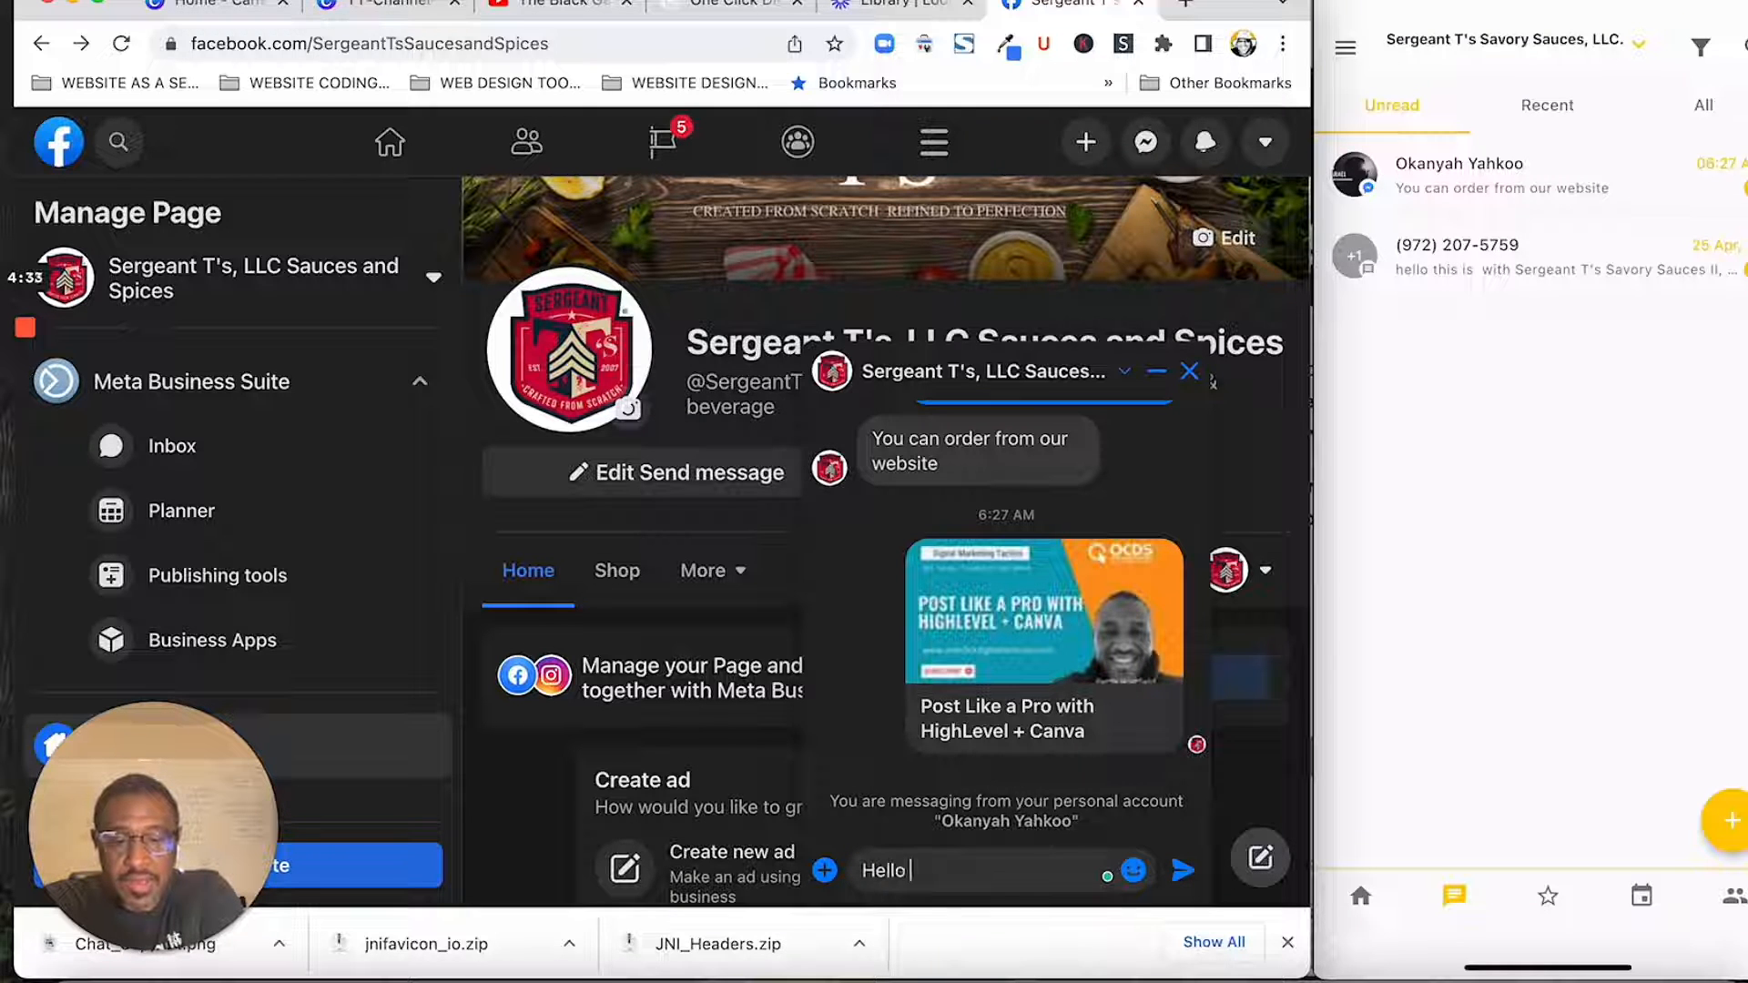
{"action": "type", "text": "I really "}
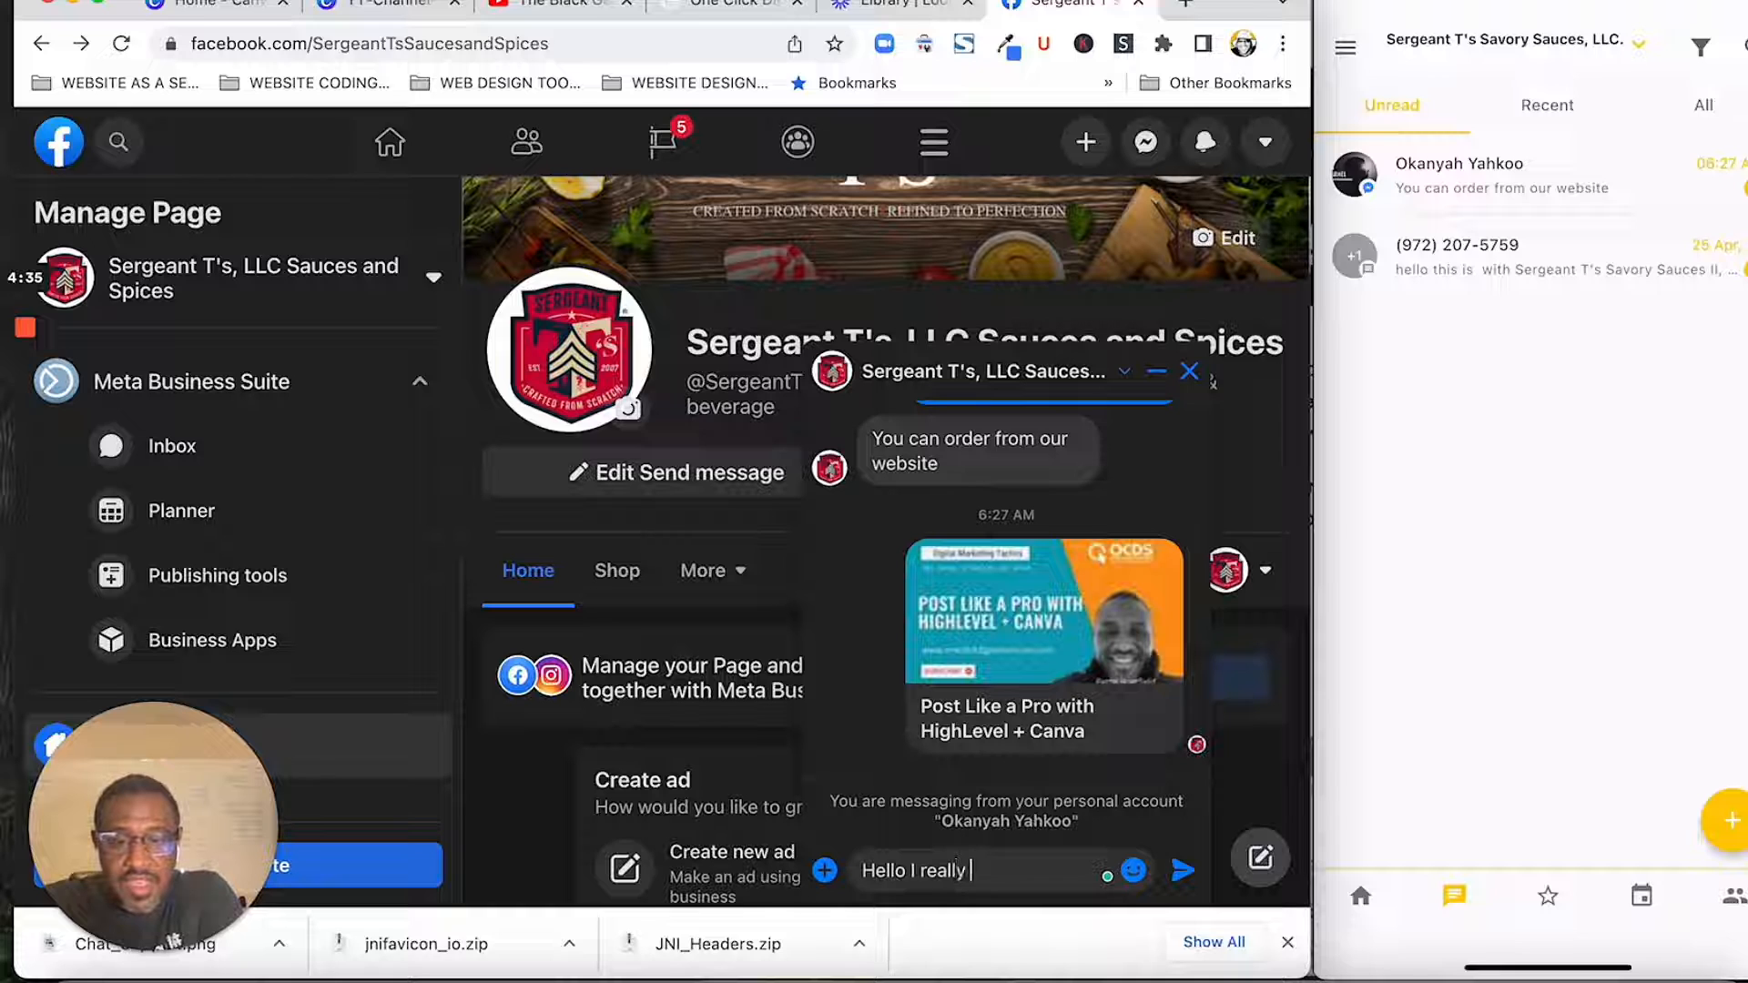
{"action": "type", "text": "like your pr"}
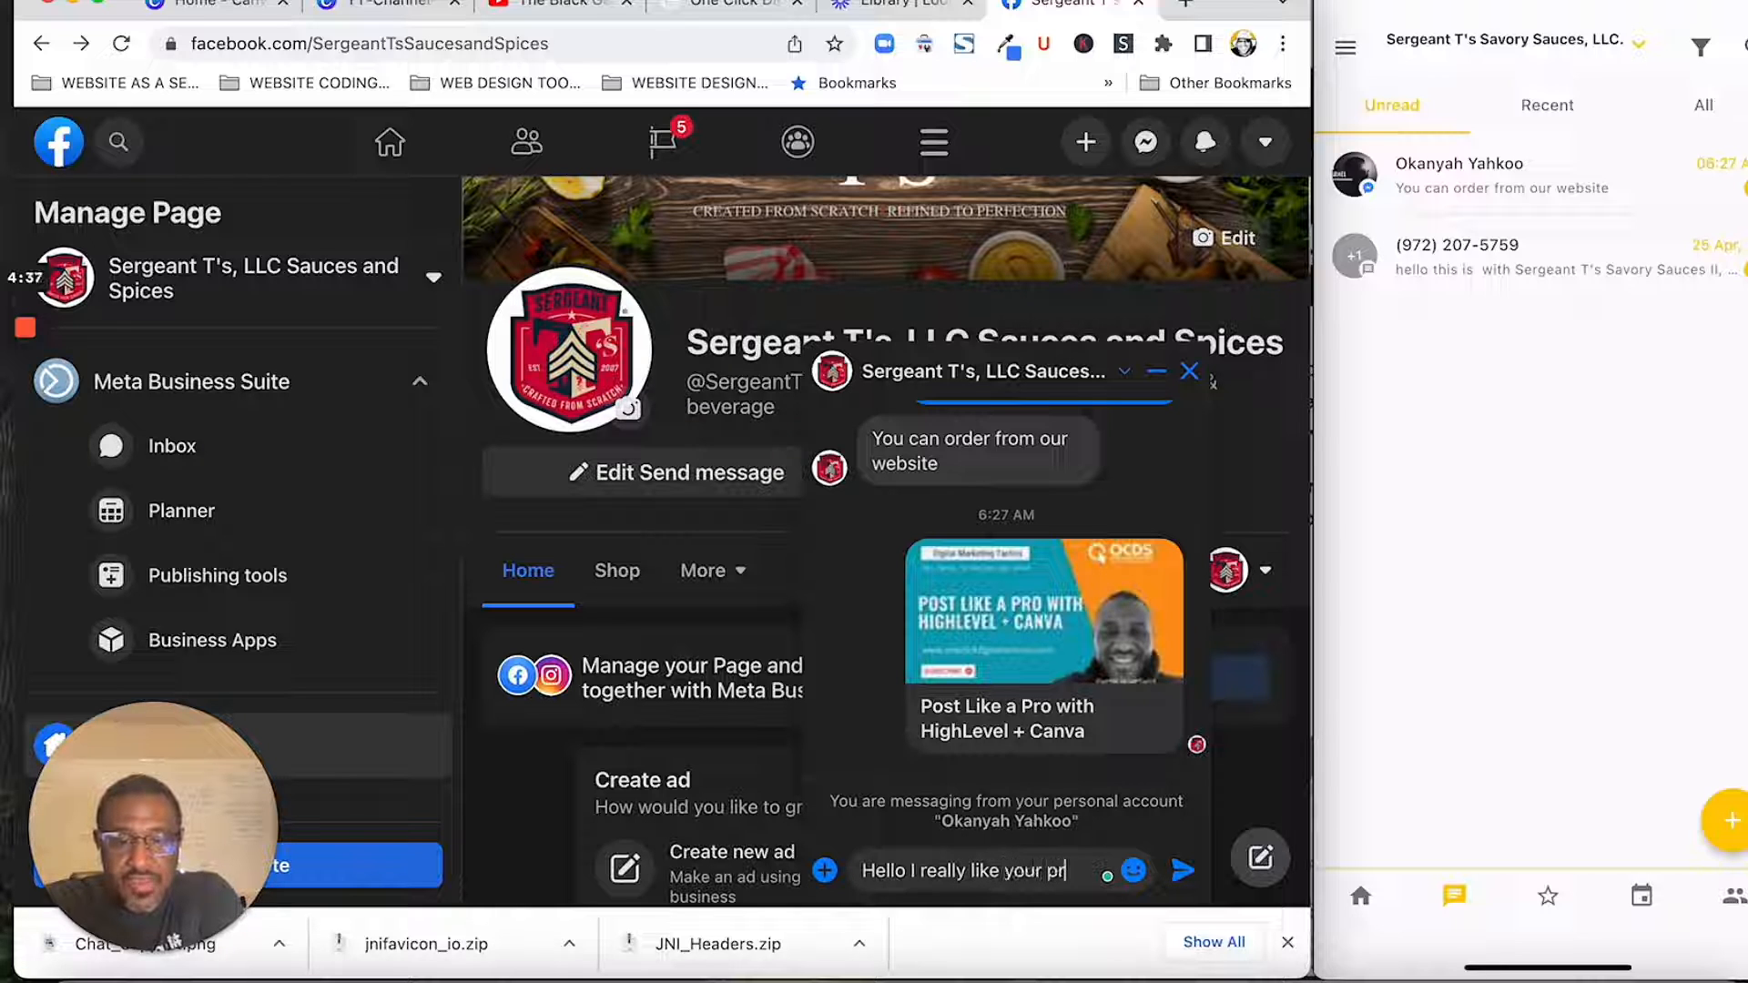
{"action": "type", "text": "oducts"}
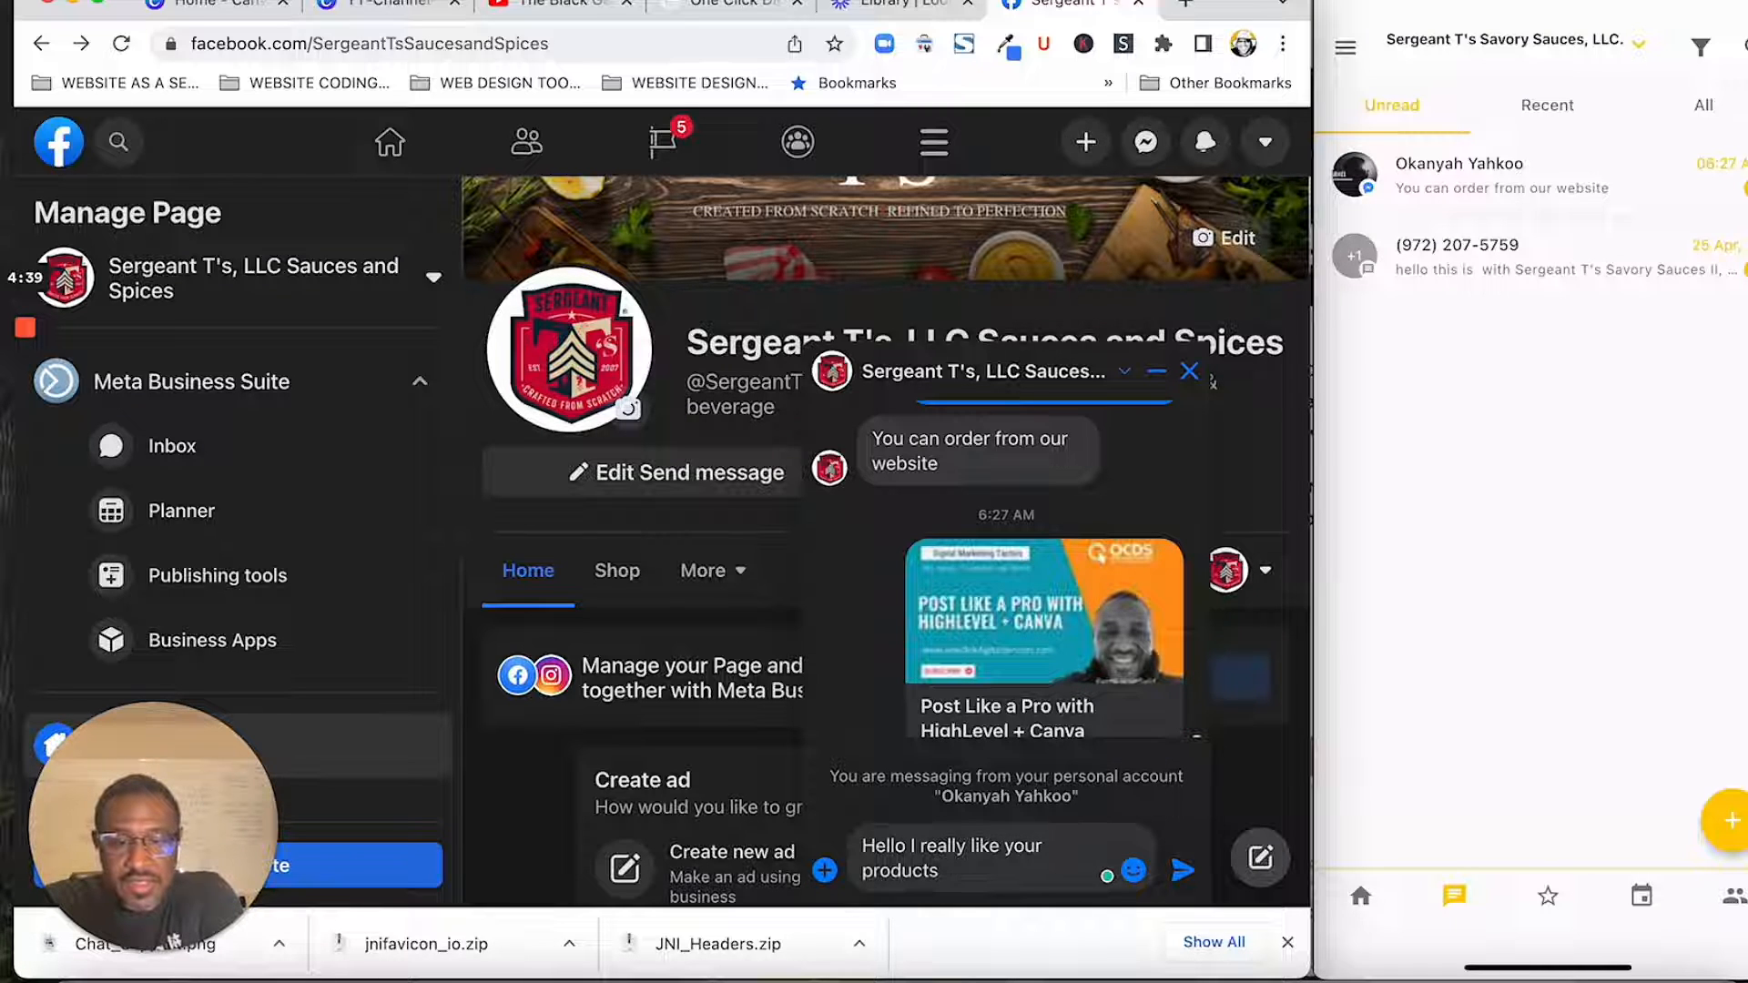
{"action": "type", "text": " how can I p"}
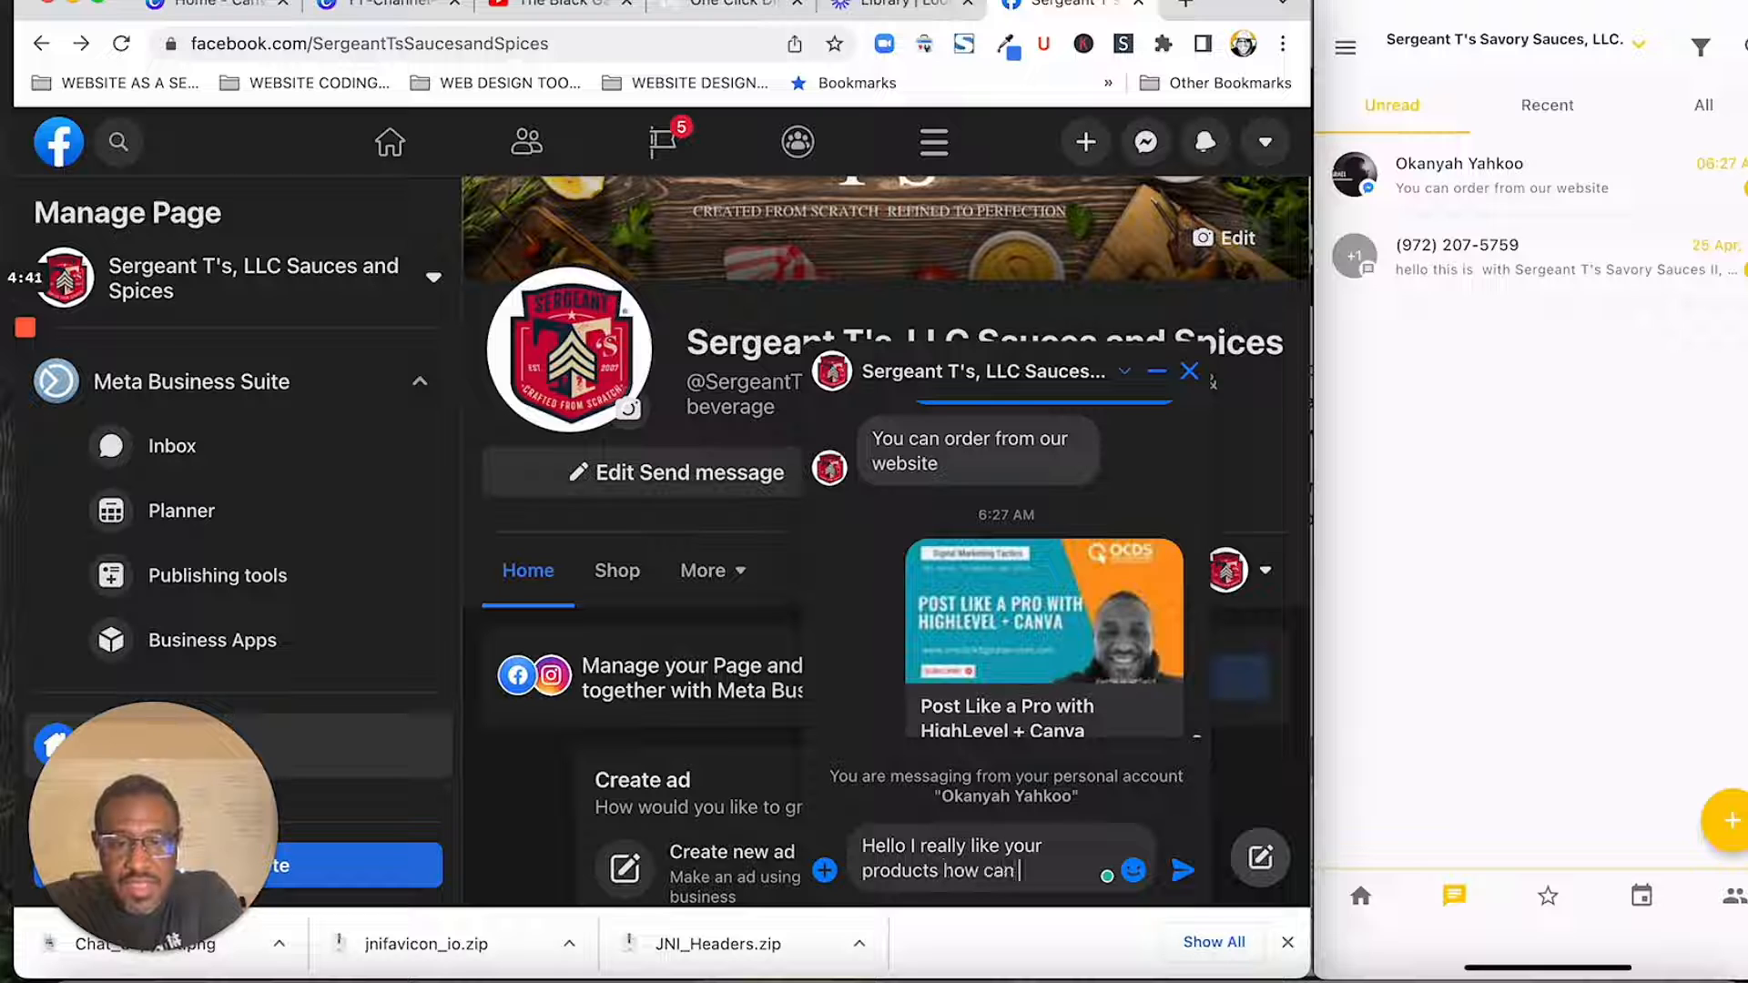
{"action": "type", "text": "lace a"}
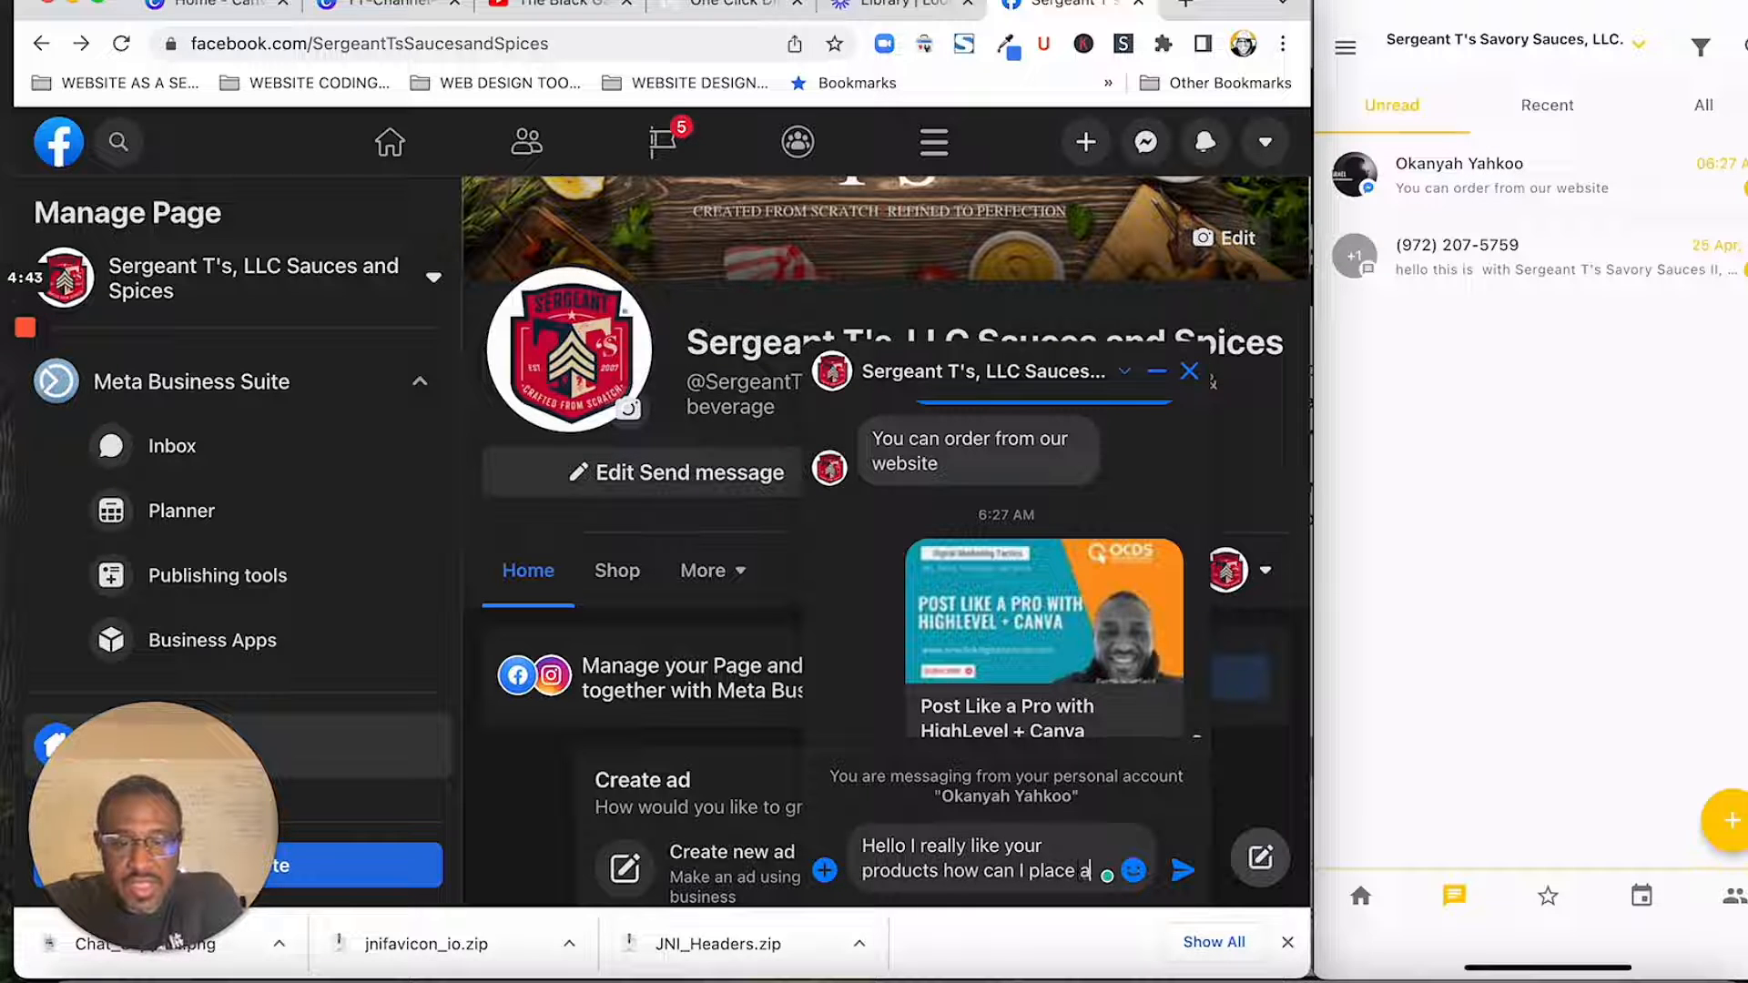
{"action": "type", "text": "n order?"}
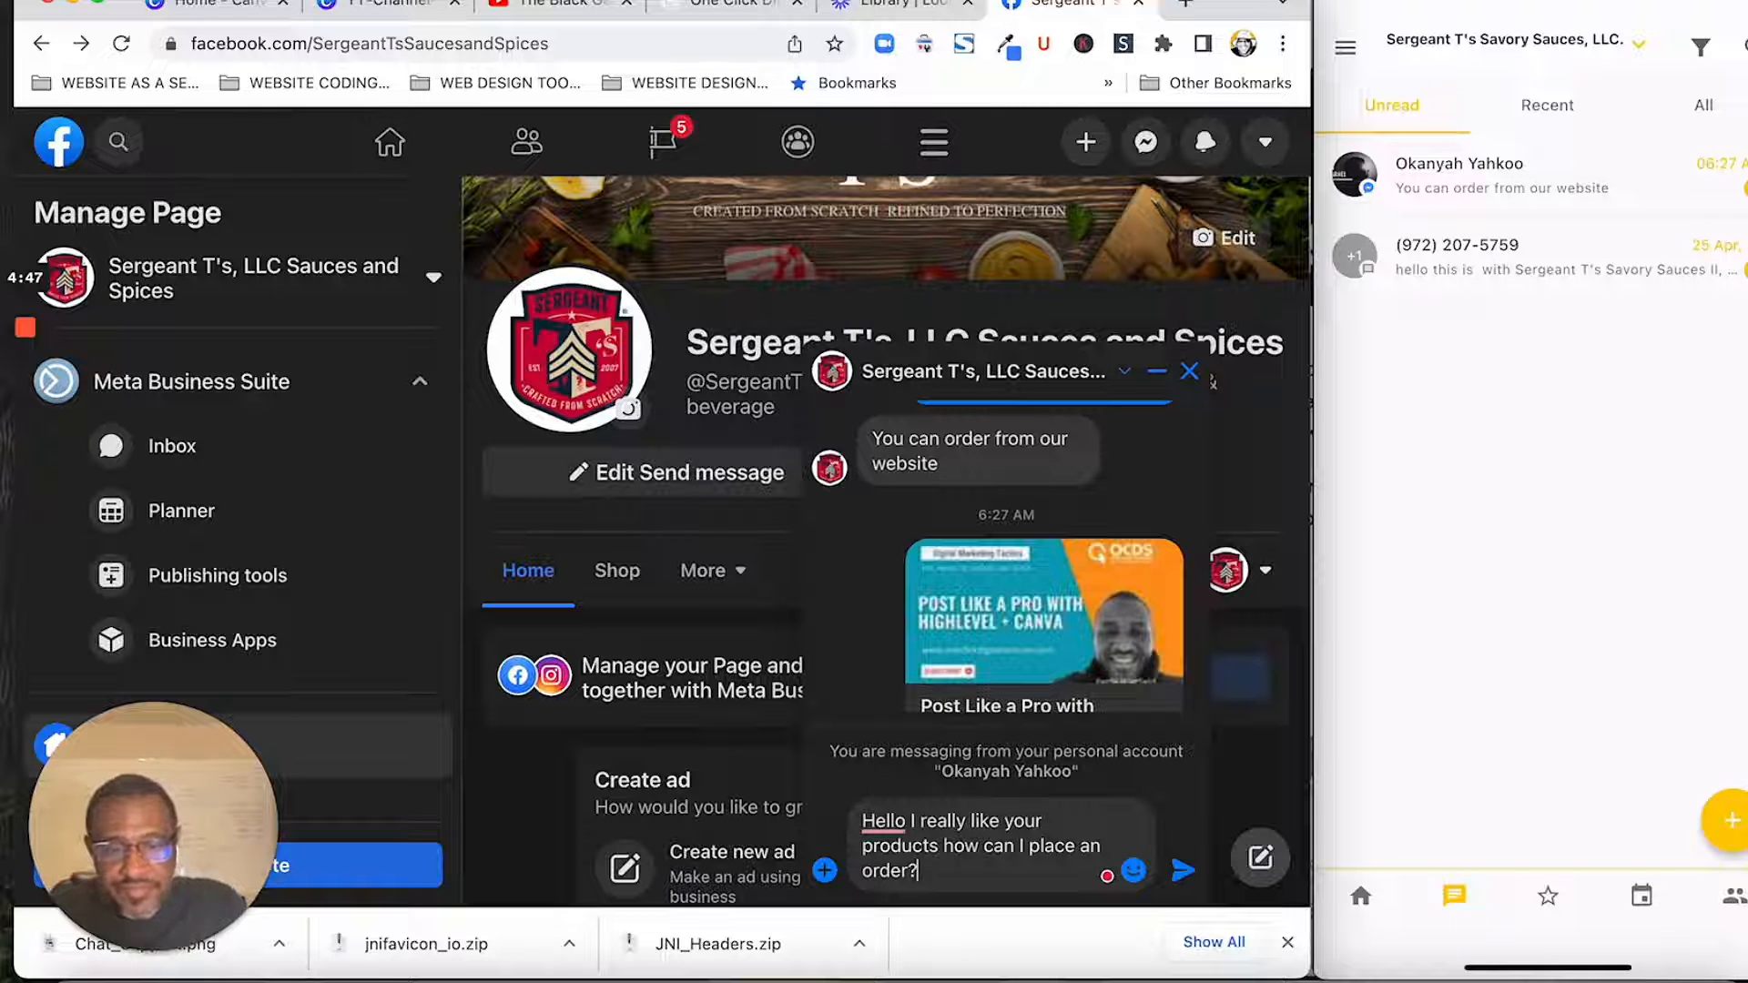
- Accept the suggested comma after "Hello" in the chat message and send it to the page
{"action": "mouse_move", "coordinate": [899, 830]}
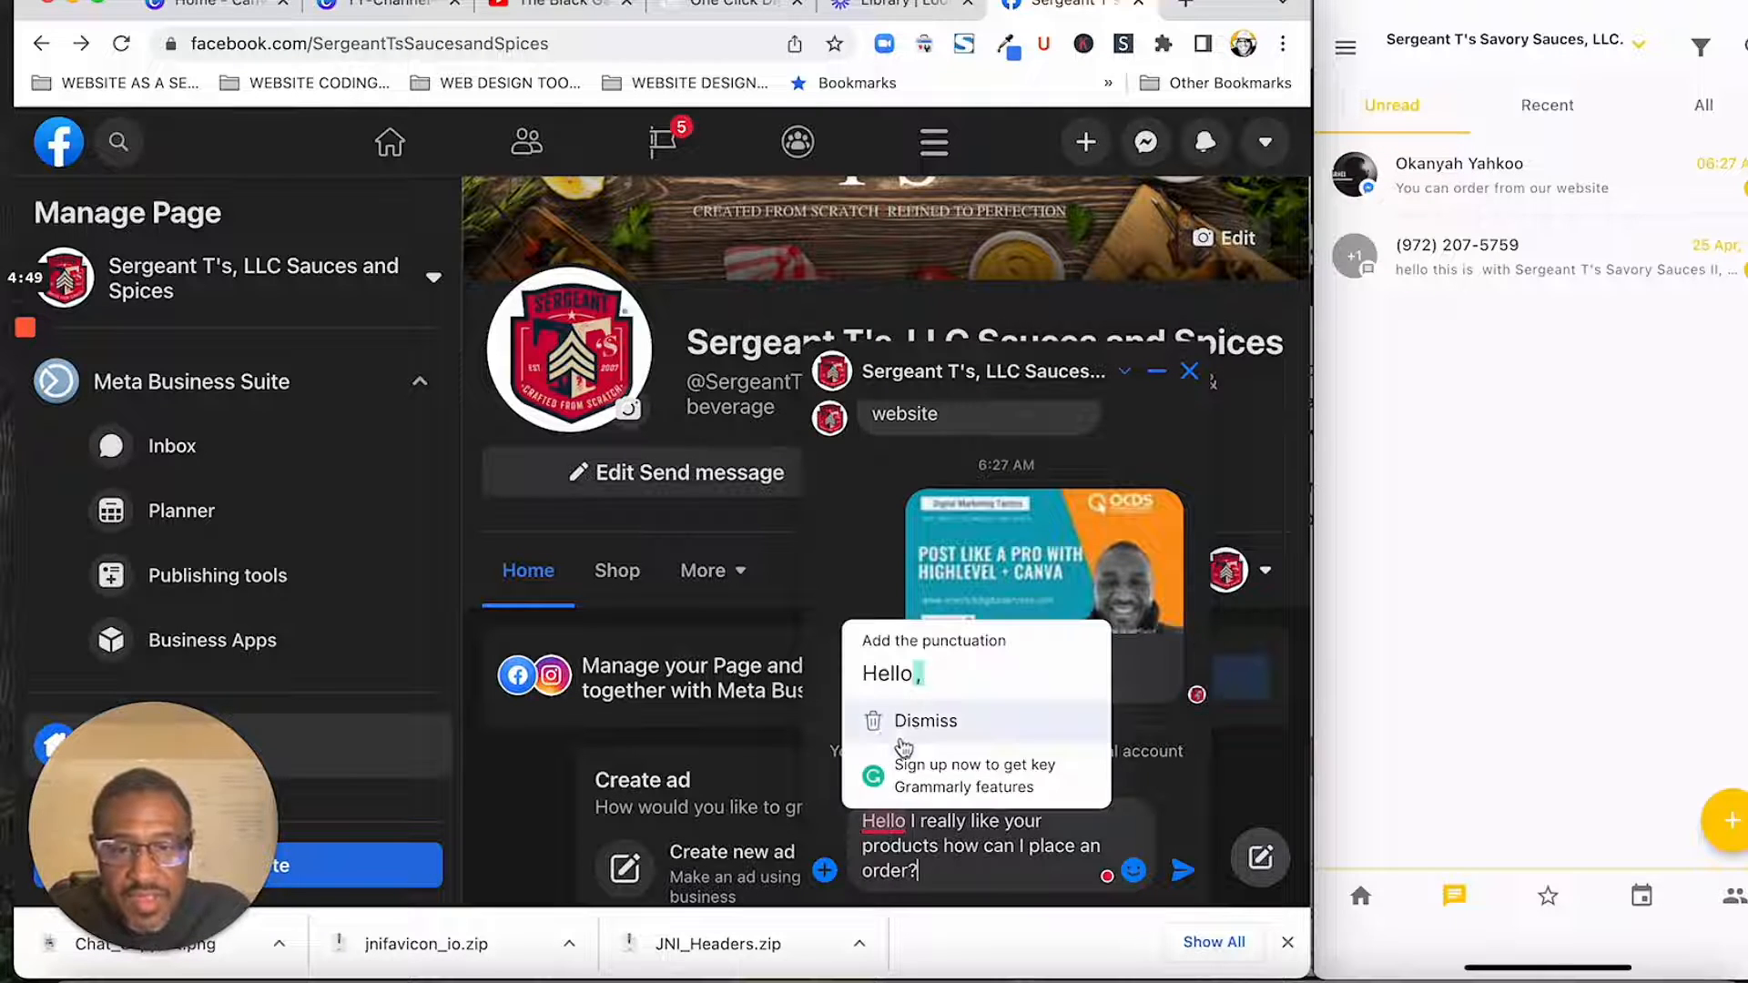
{"action": "left_click", "coordinate": [905, 676]}
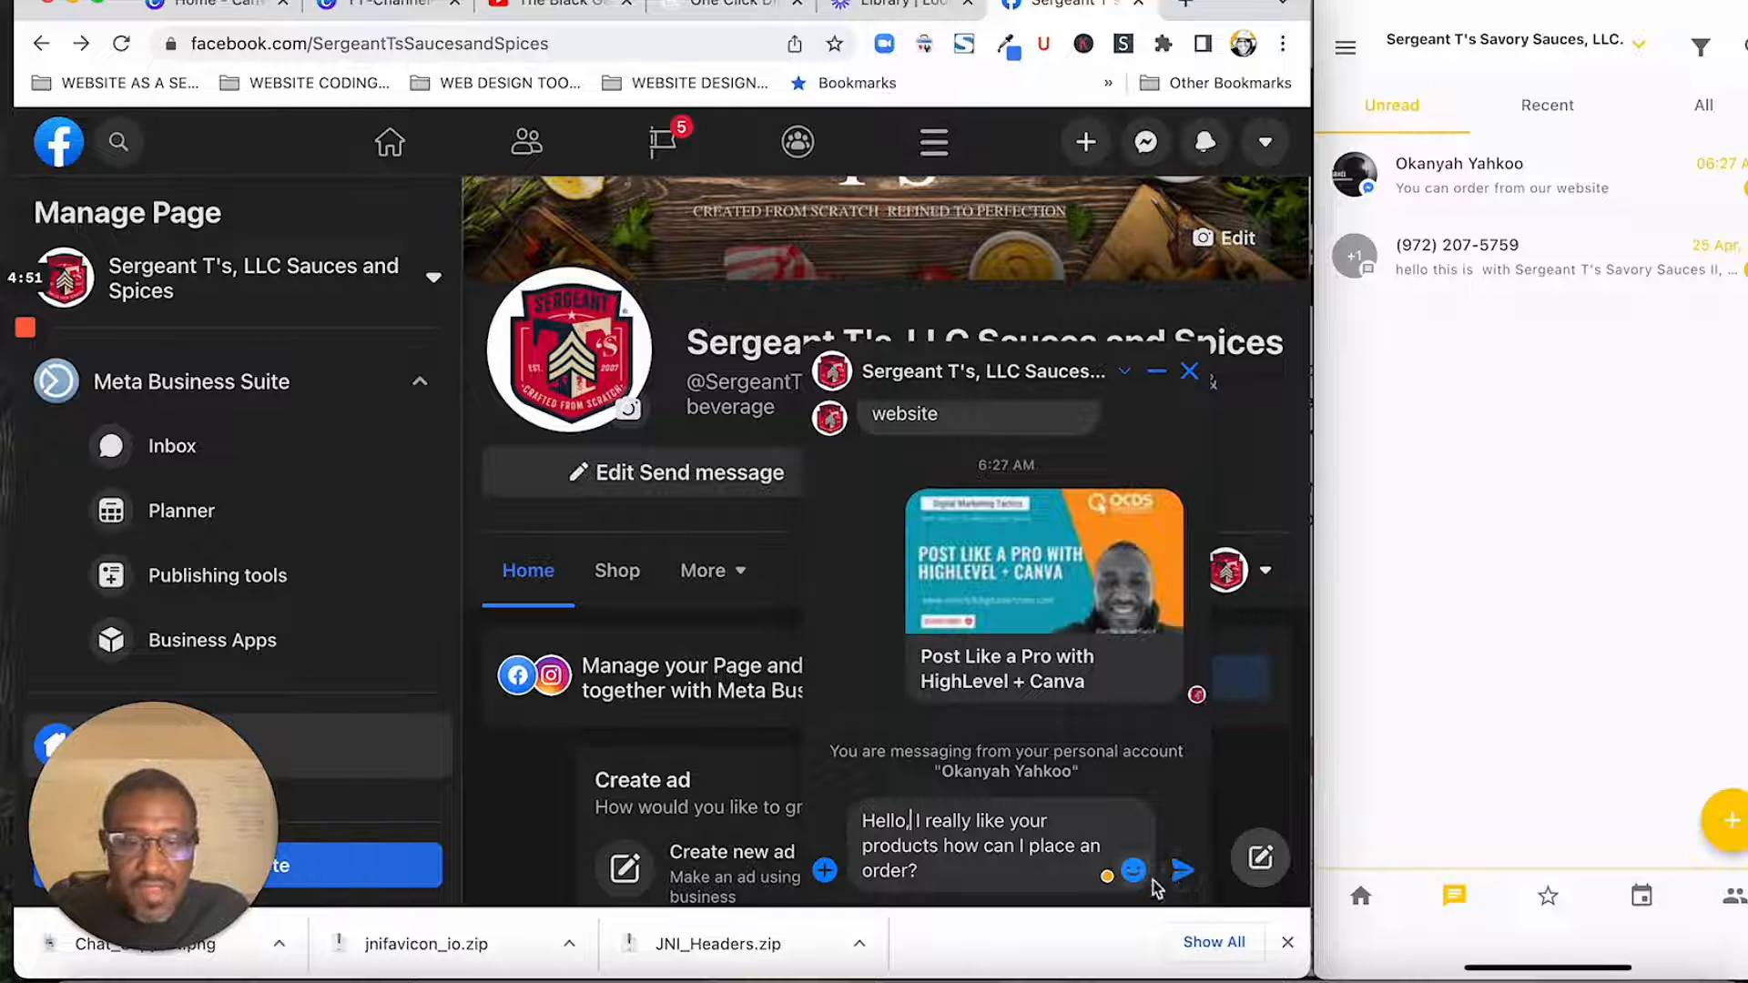
{"action": "left_click", "coordinate": [1183, 871]}
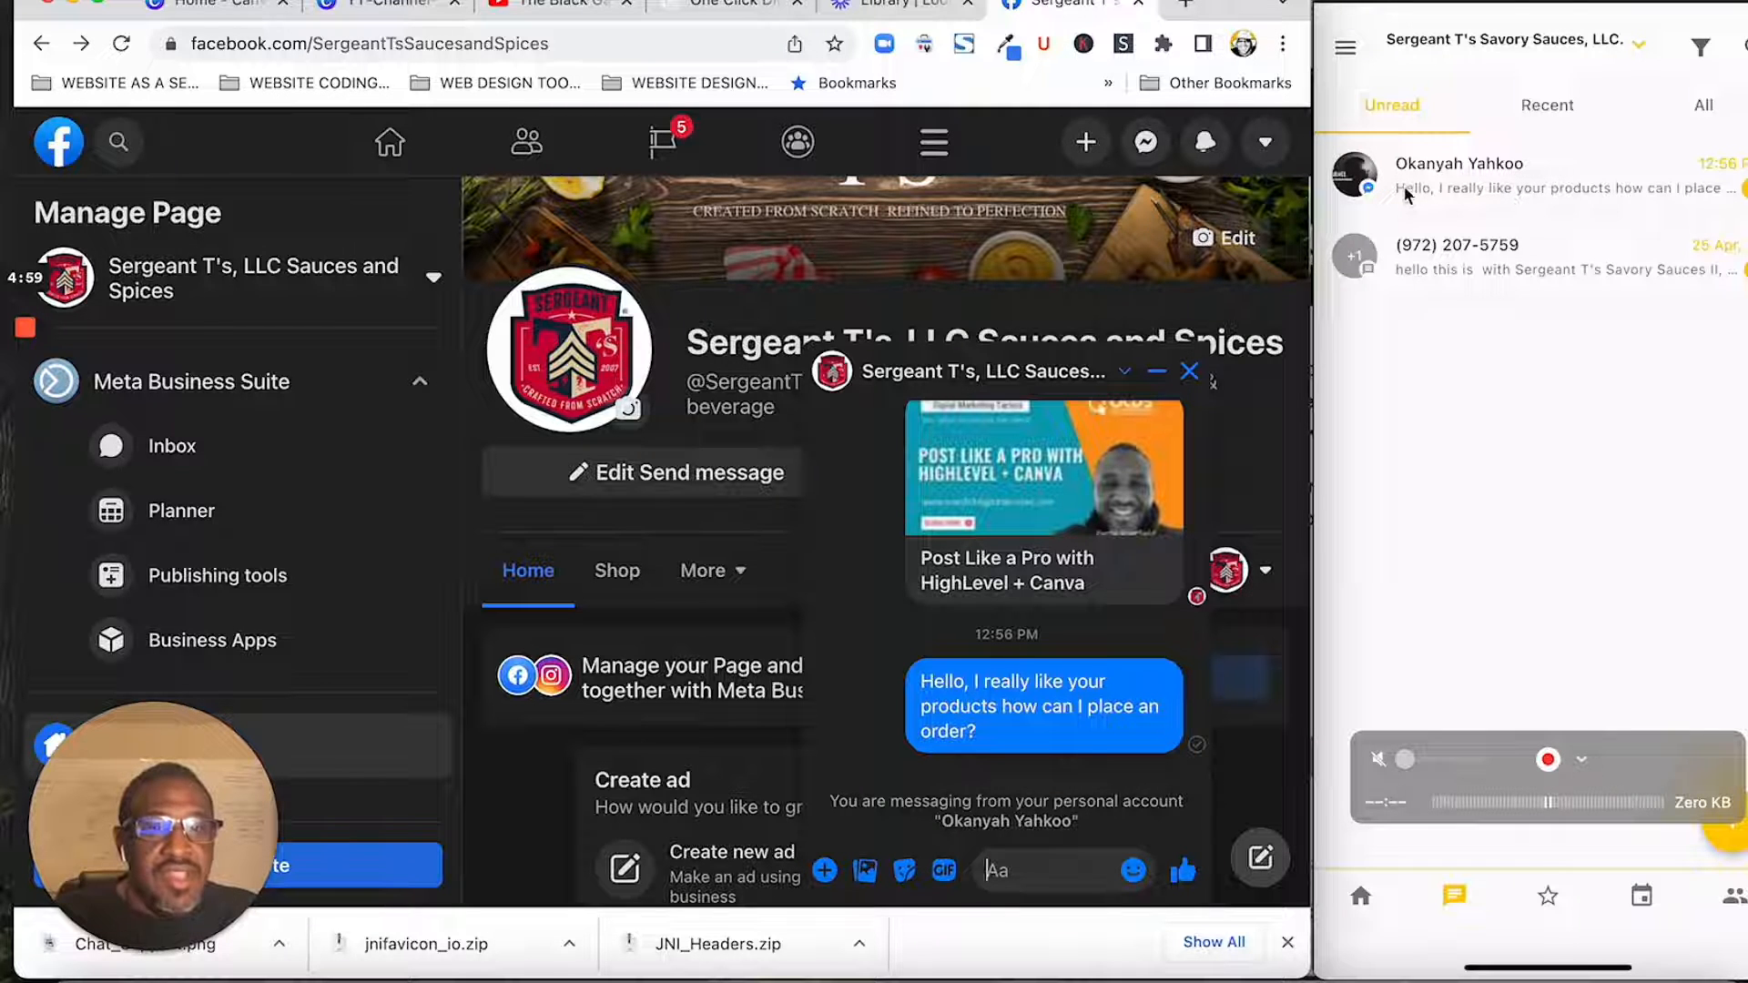
- Switch to the mobile messaging app, open the unread conversation containing the new order question, and review its messages
{"action": "left_click", "coordinate": [1486, 181]}
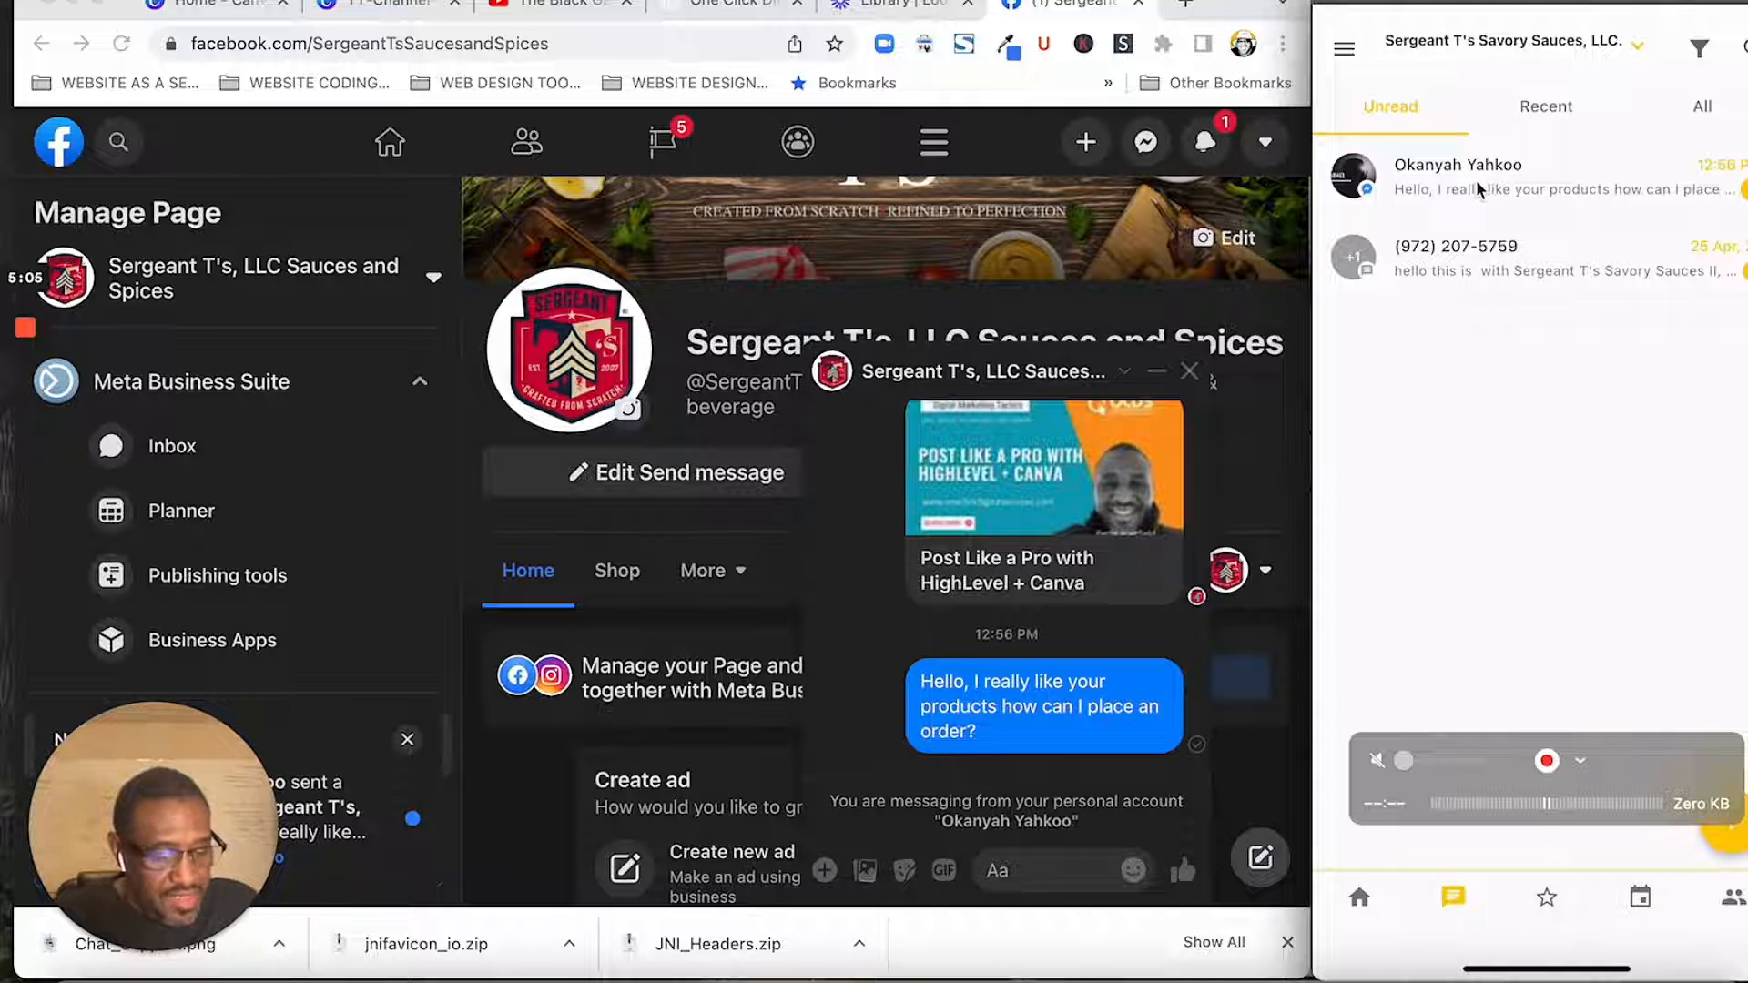
{"action": "left_click", "coordinate": [1476, 179]}
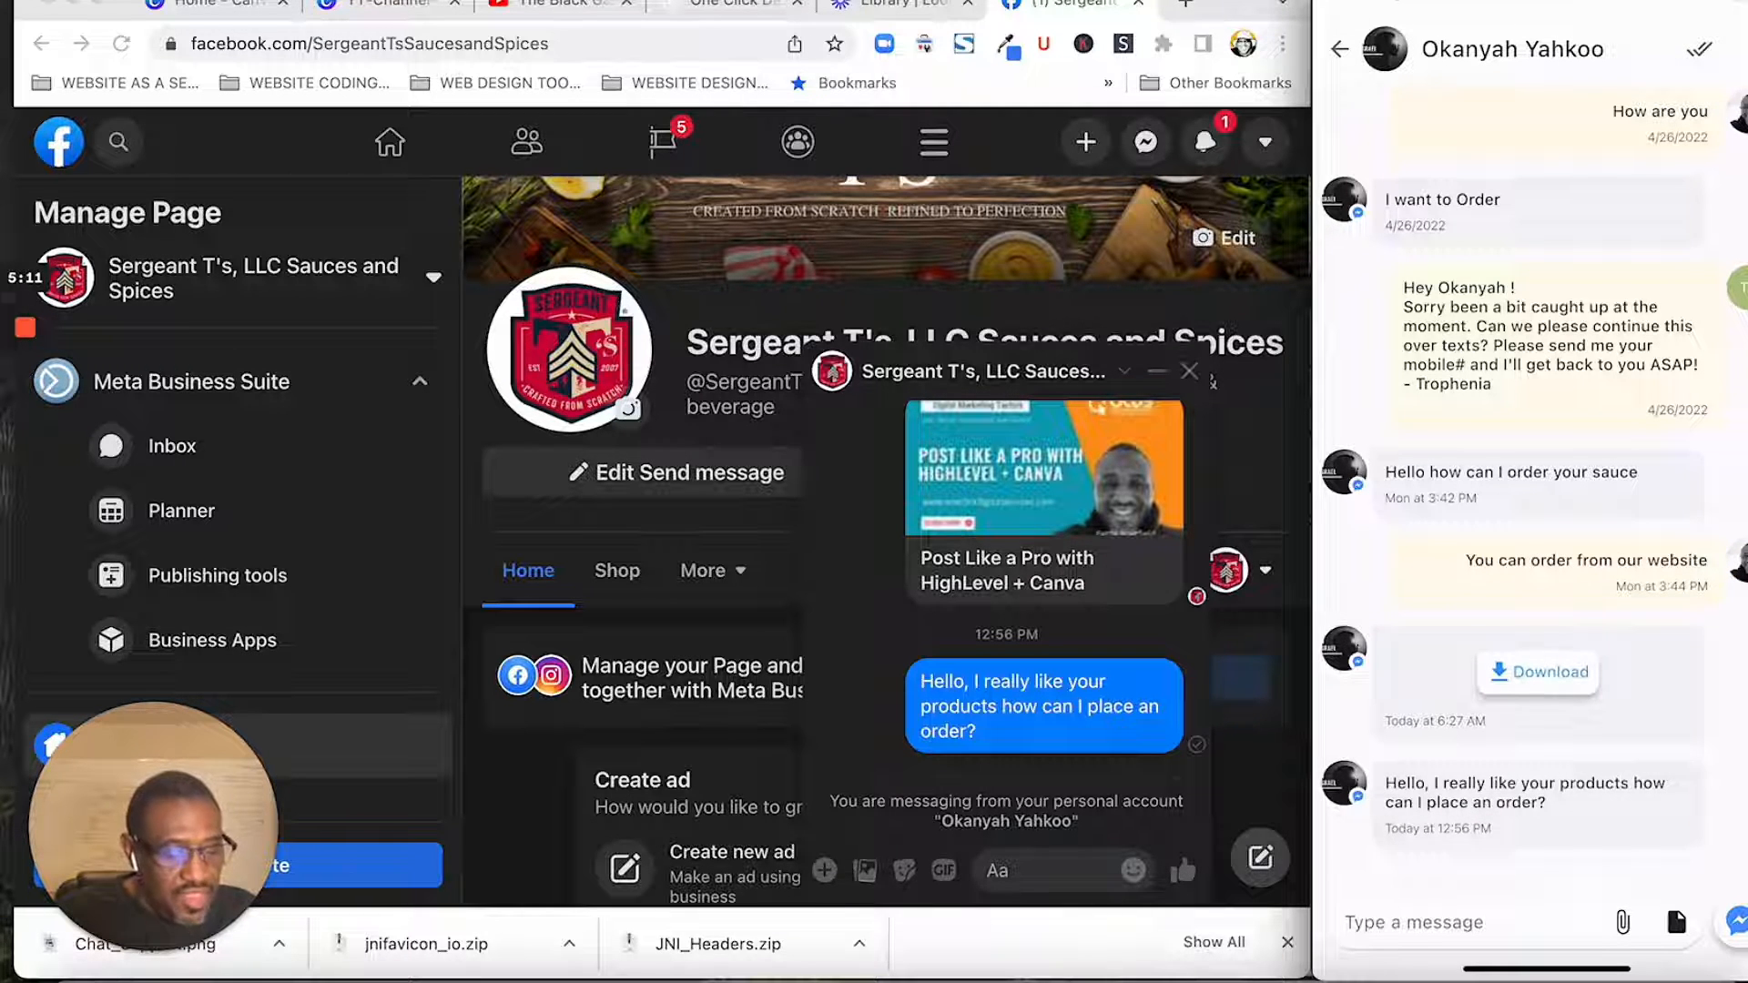
{"action": "scroll", "coordinate": [1529, 492], "scroll_direction": "down", "scroll_amount": 1}
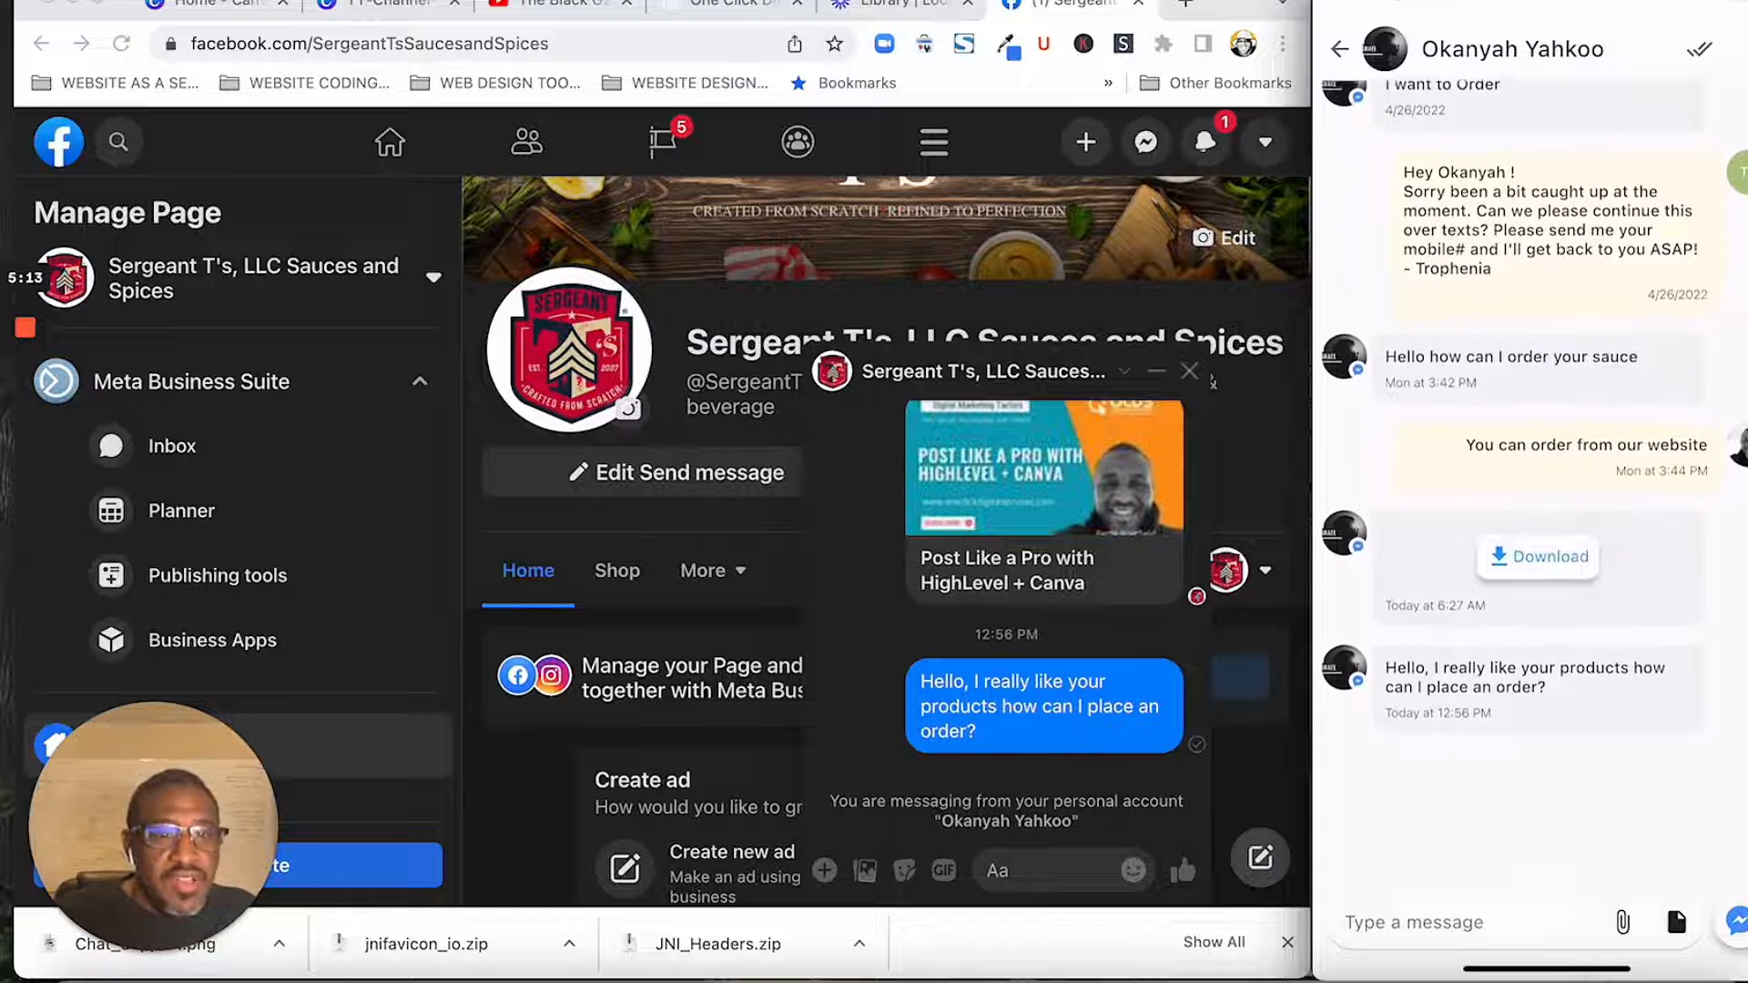
{"action": "scroll", "coordinate": [1530, 423], "scroll_direction": "up", "scroll_amount": 1}
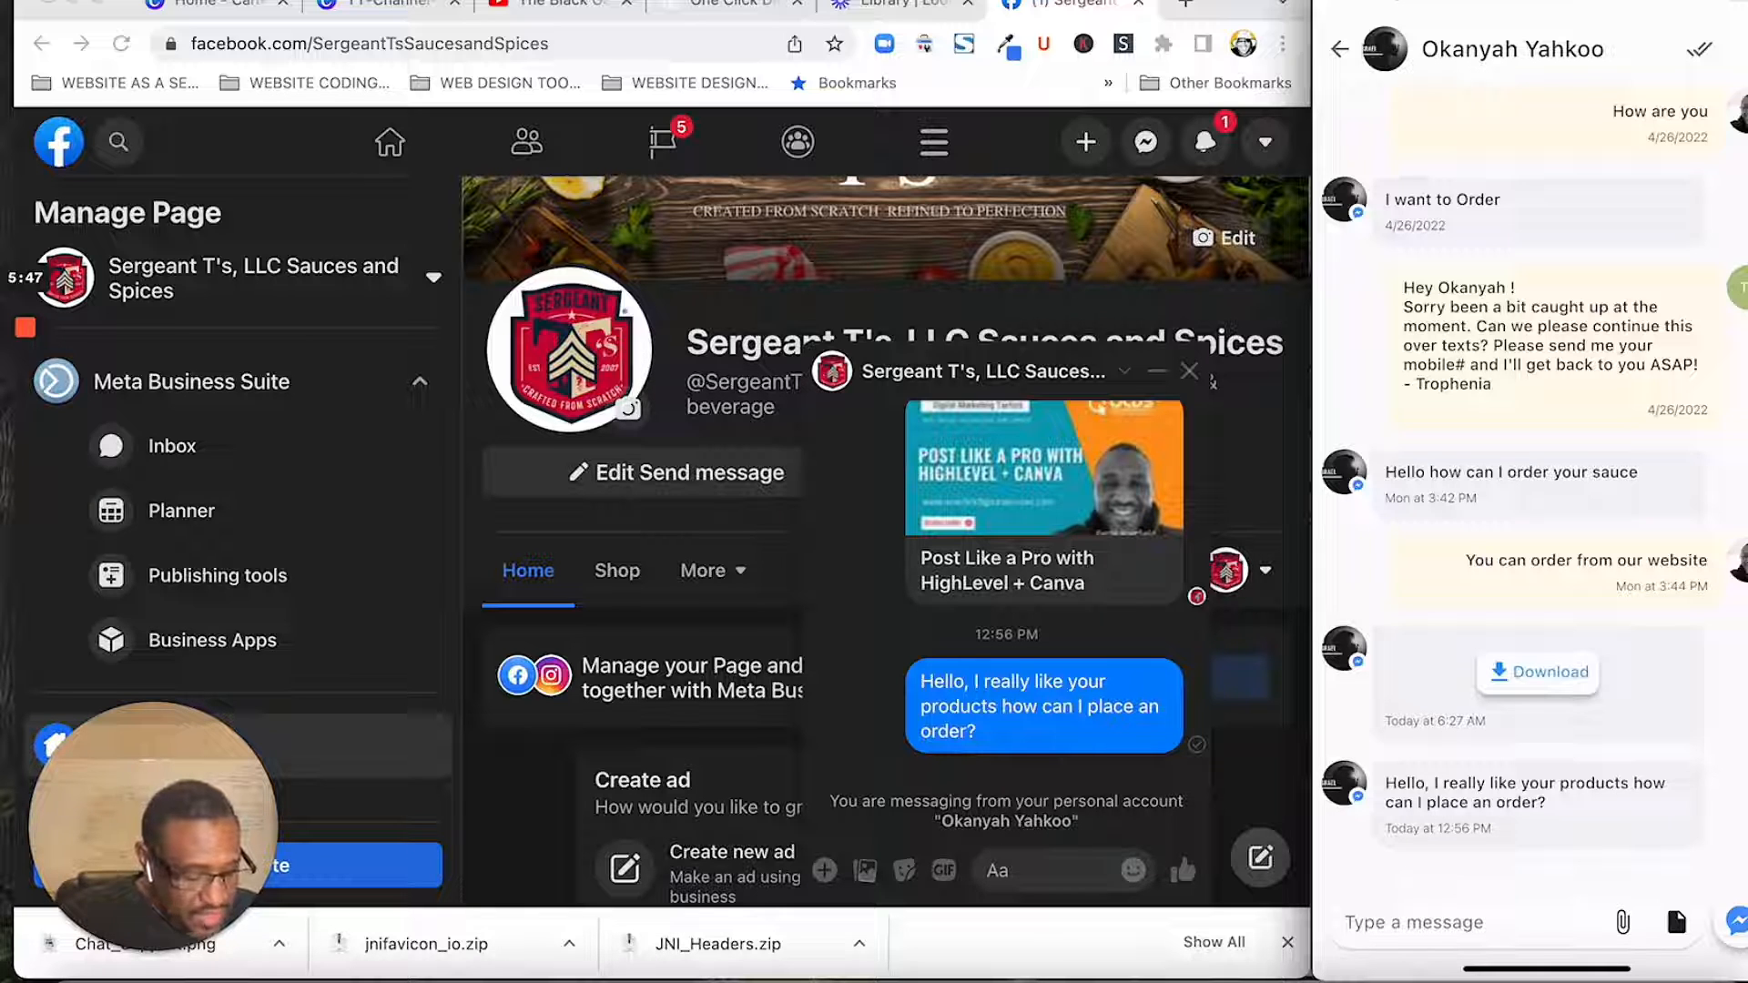
- Look over the attachment choices and the reply templates available in the mobile conversation, closing each list without selecting anything
{"action": "left_click", "coordinate": [1621, 922]}
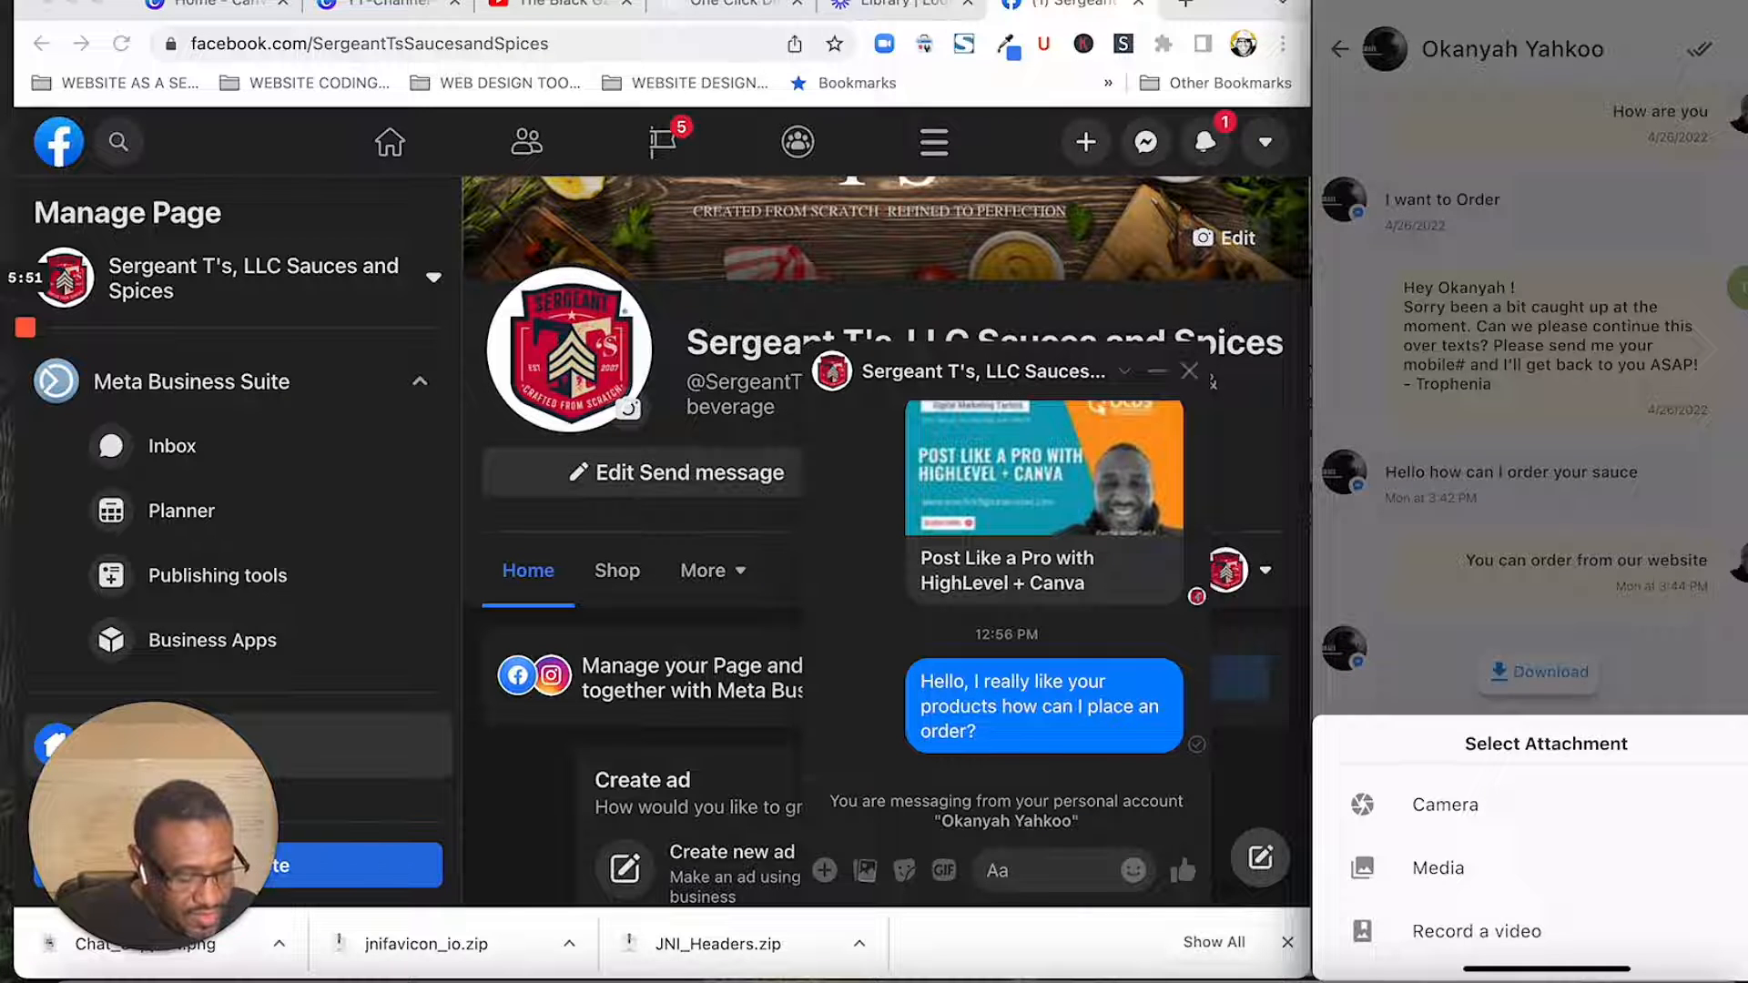
{"action": "left_click", "coordinate": [1538, 546]}
{"action": "left_click", "coordinate": [1676, 922]}
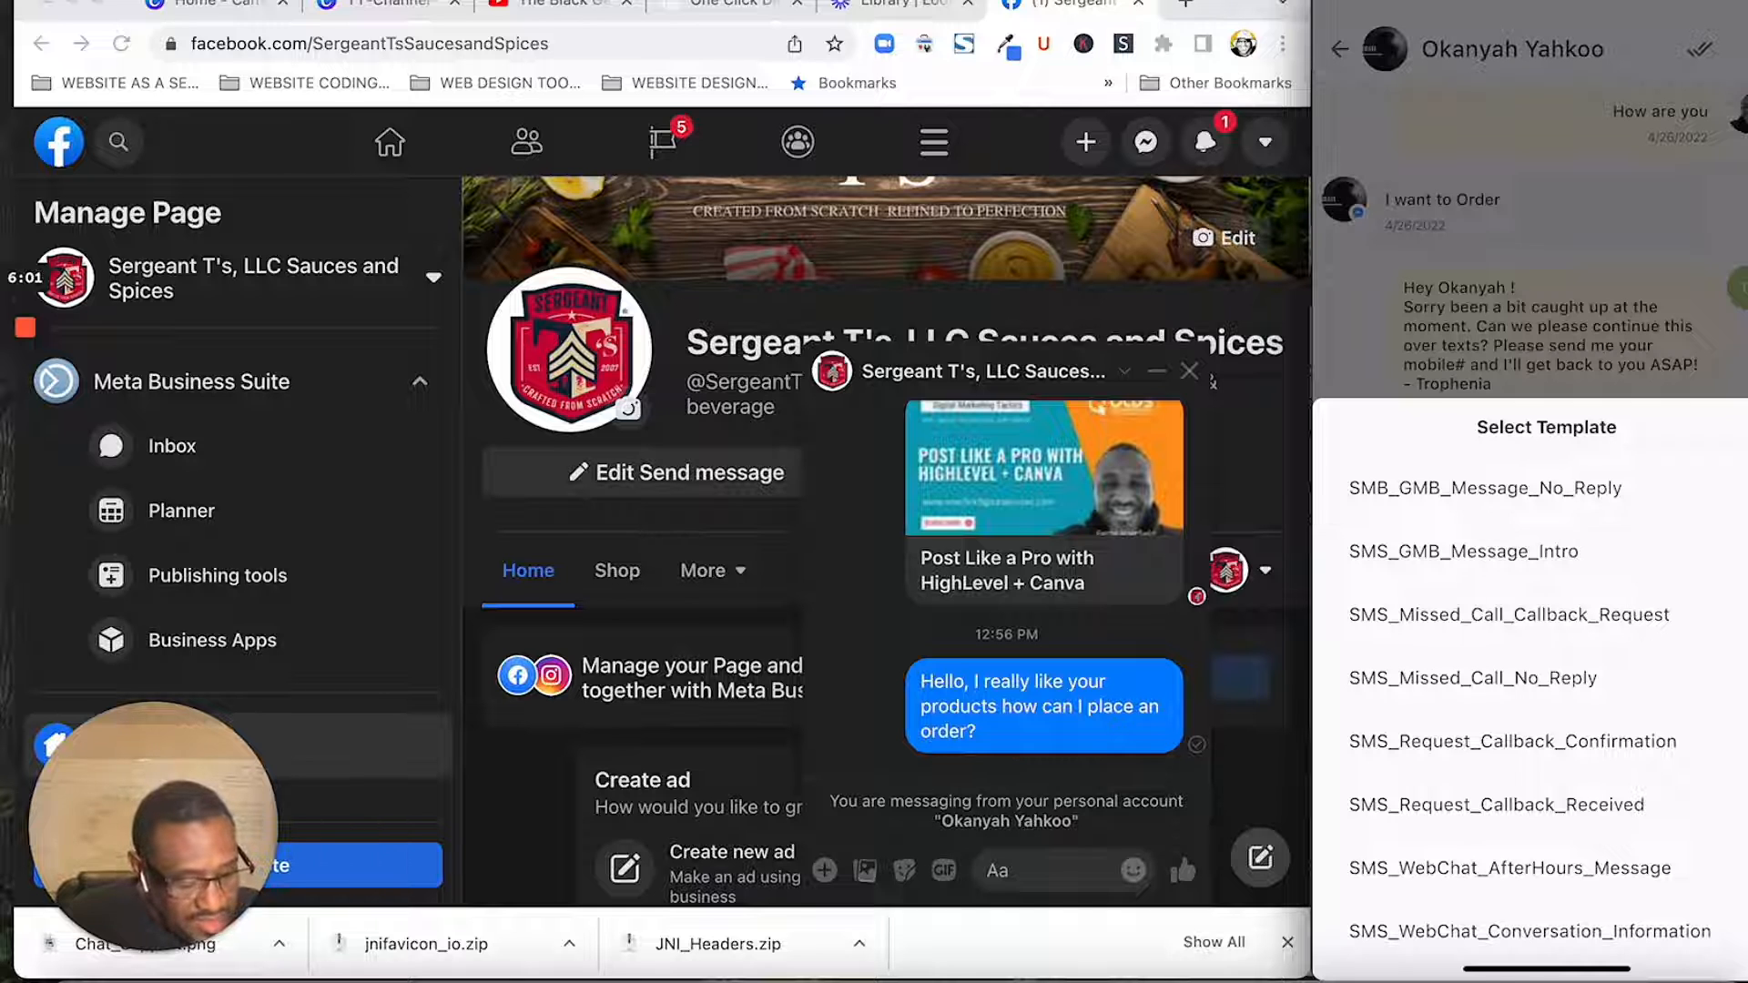
{"action": "left_click", "coordinate": [1530, 246]}
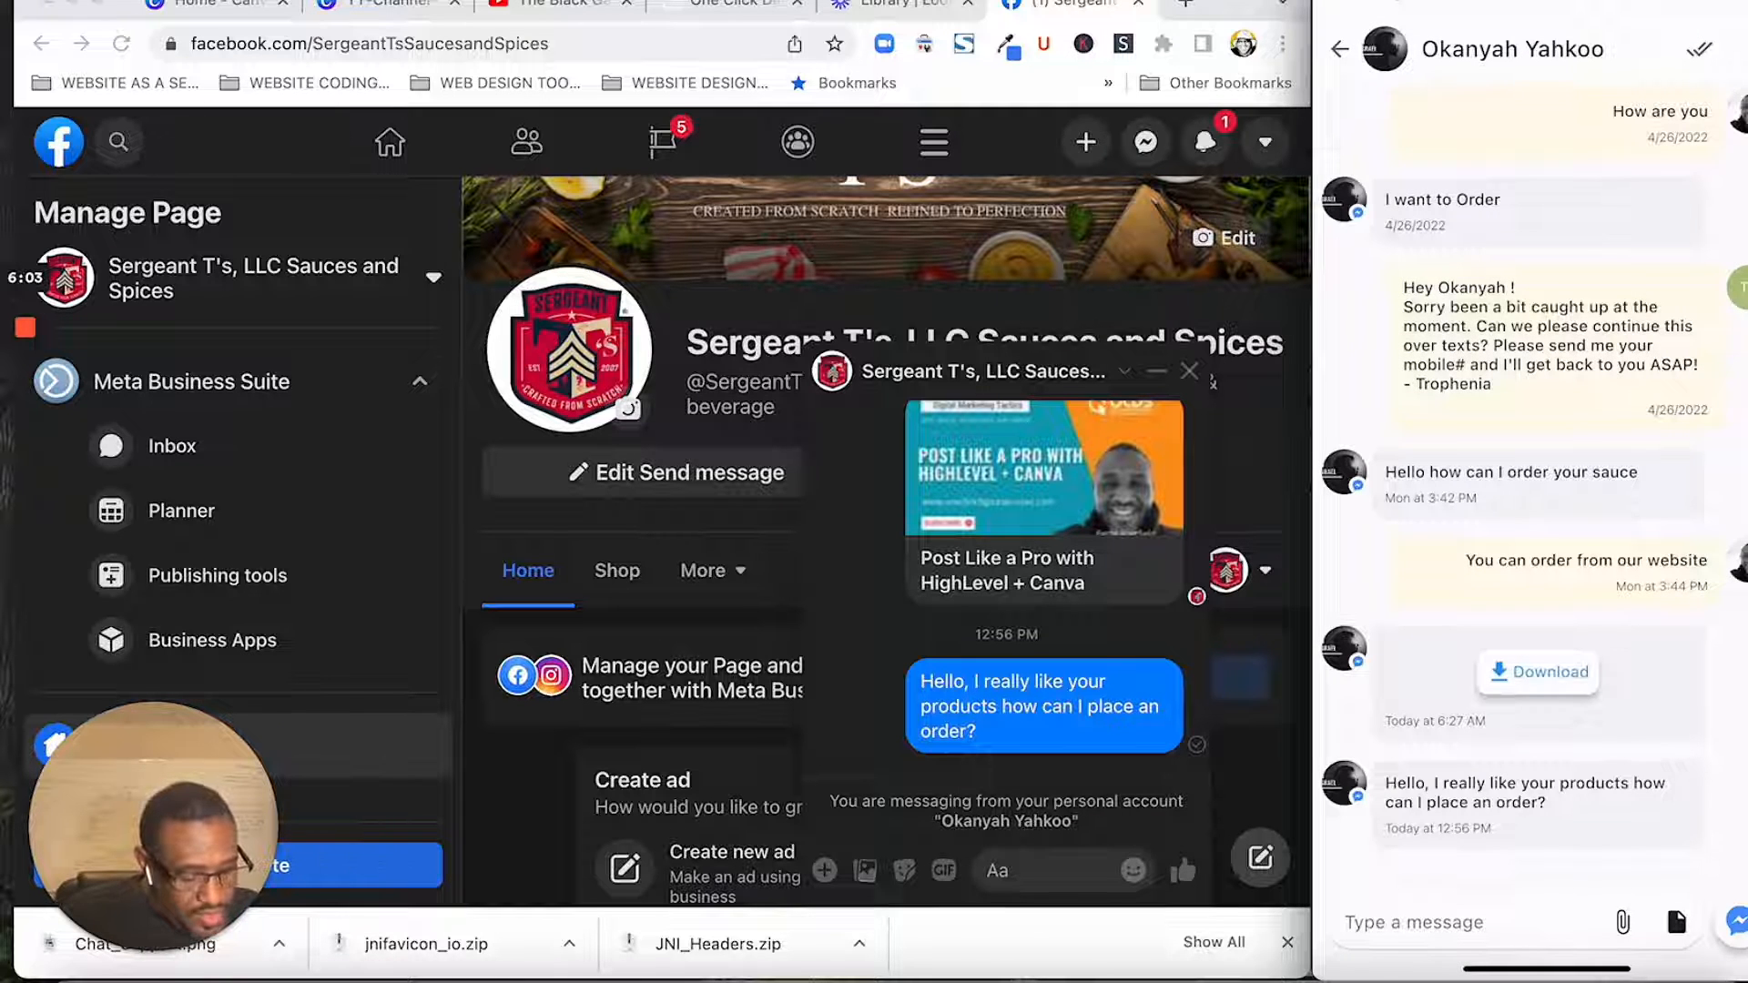
{"action": "left_click", "coordinate": [1456, 922]}
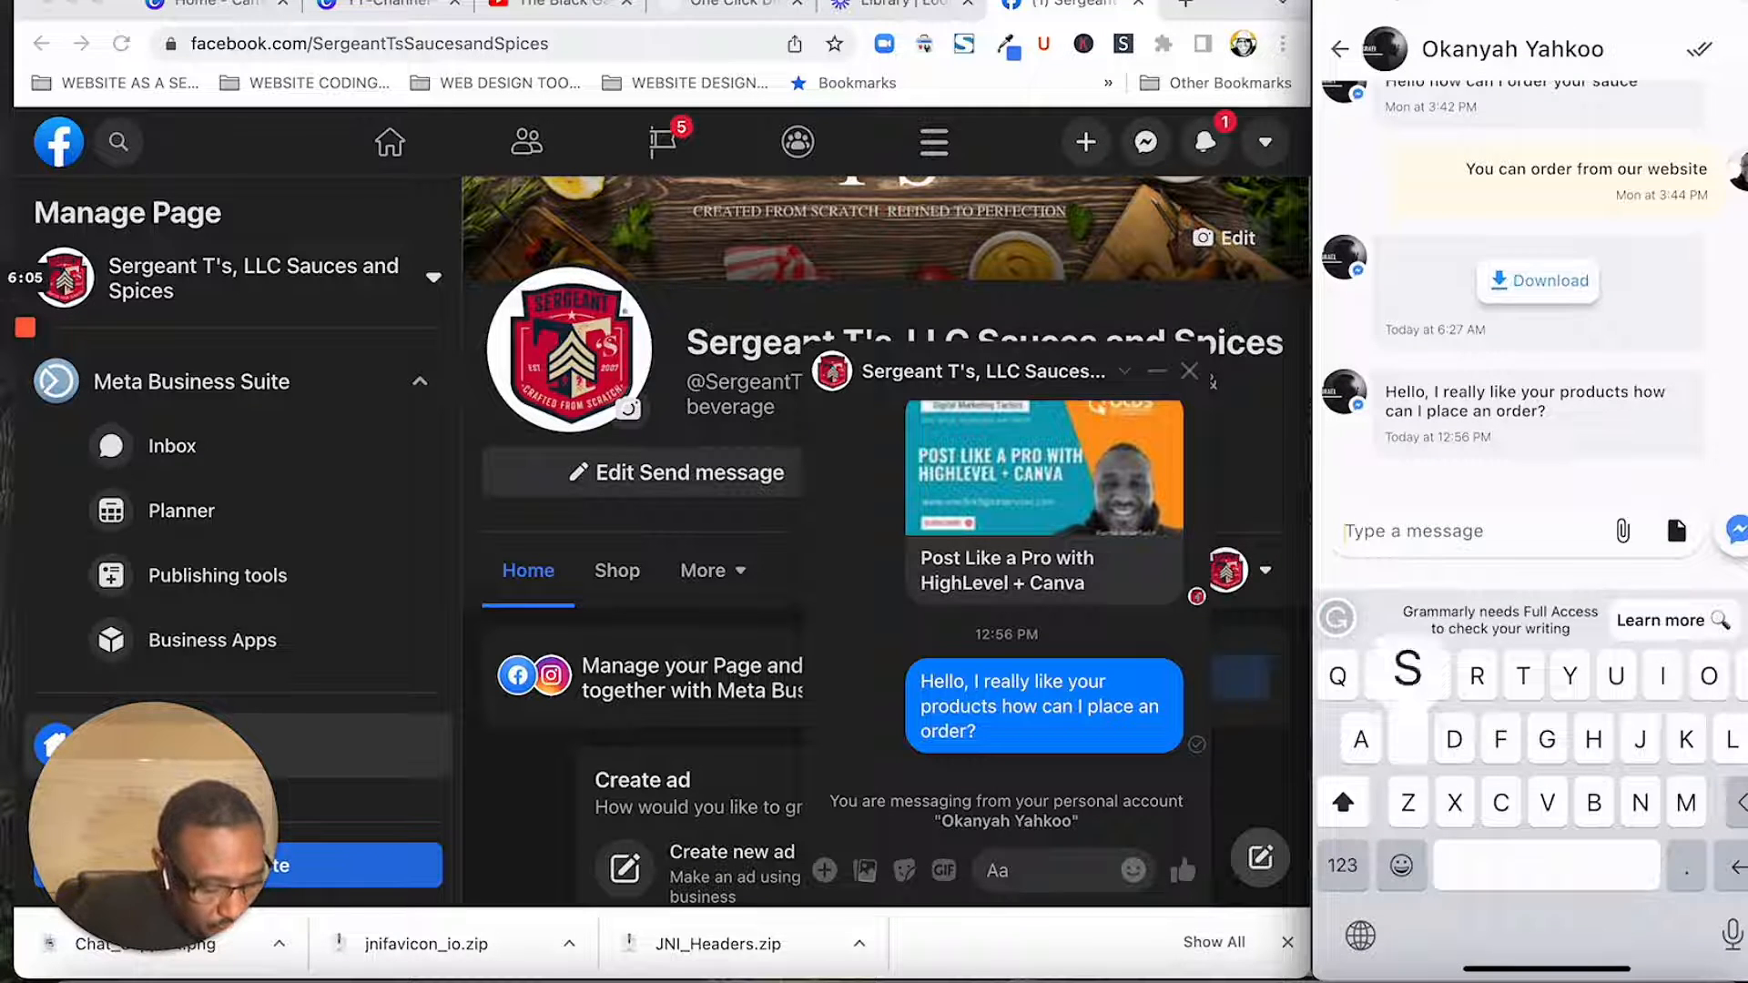
{"action": "type", "text": "Surev"}
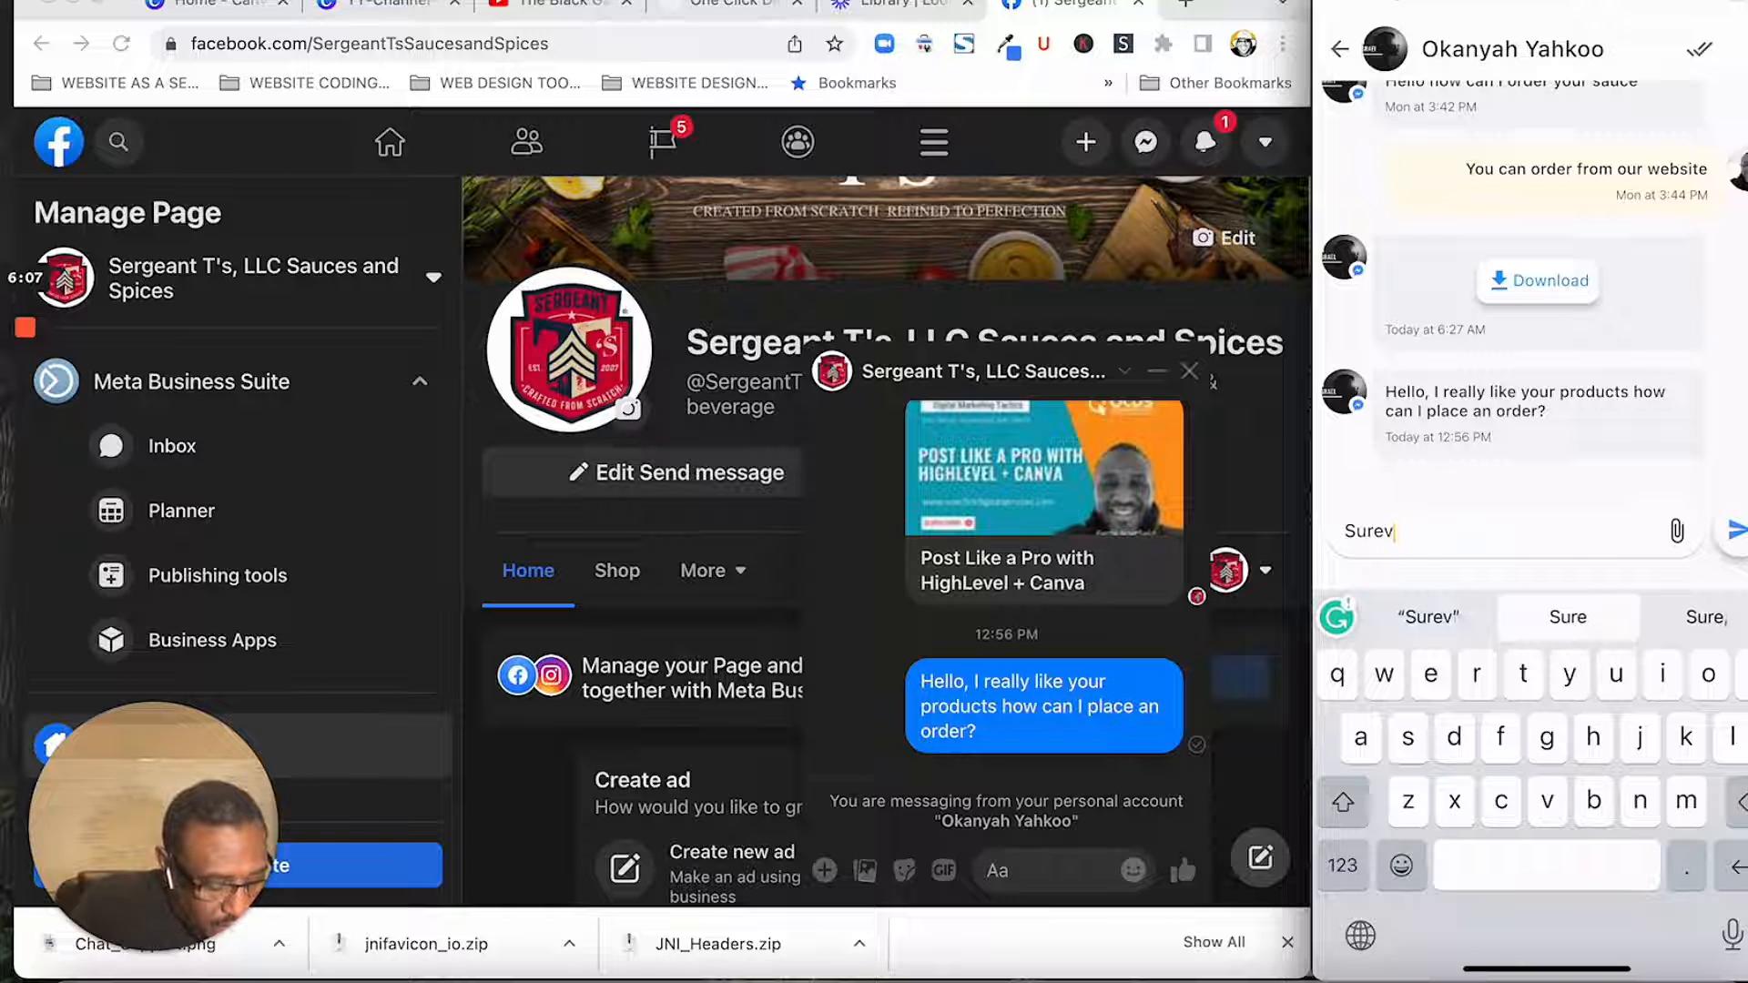
{"action": "key", "text": "BackSpace"}
{"action": "type", "text": "go"}
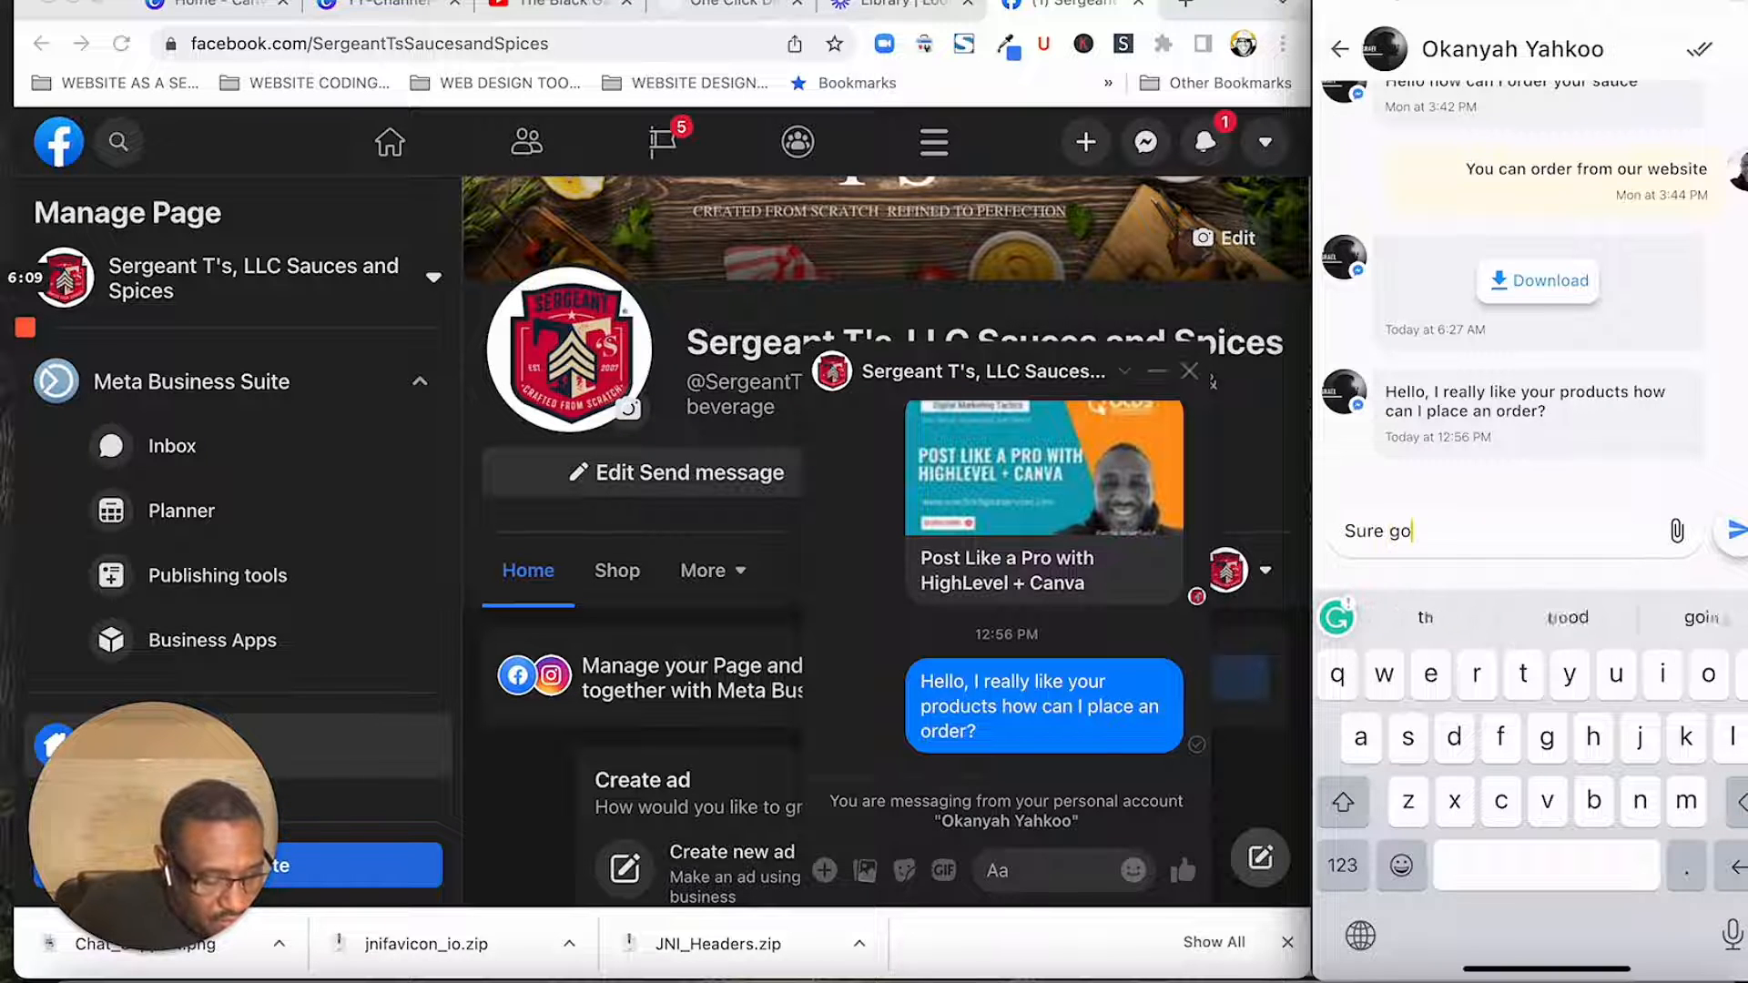
{"action": "type", "text": "vt"}
{"action": "key", "text": "BackSpace"}
{"action": "key", "text": "BackSpace"}
{"action": "type", "text": "to "}
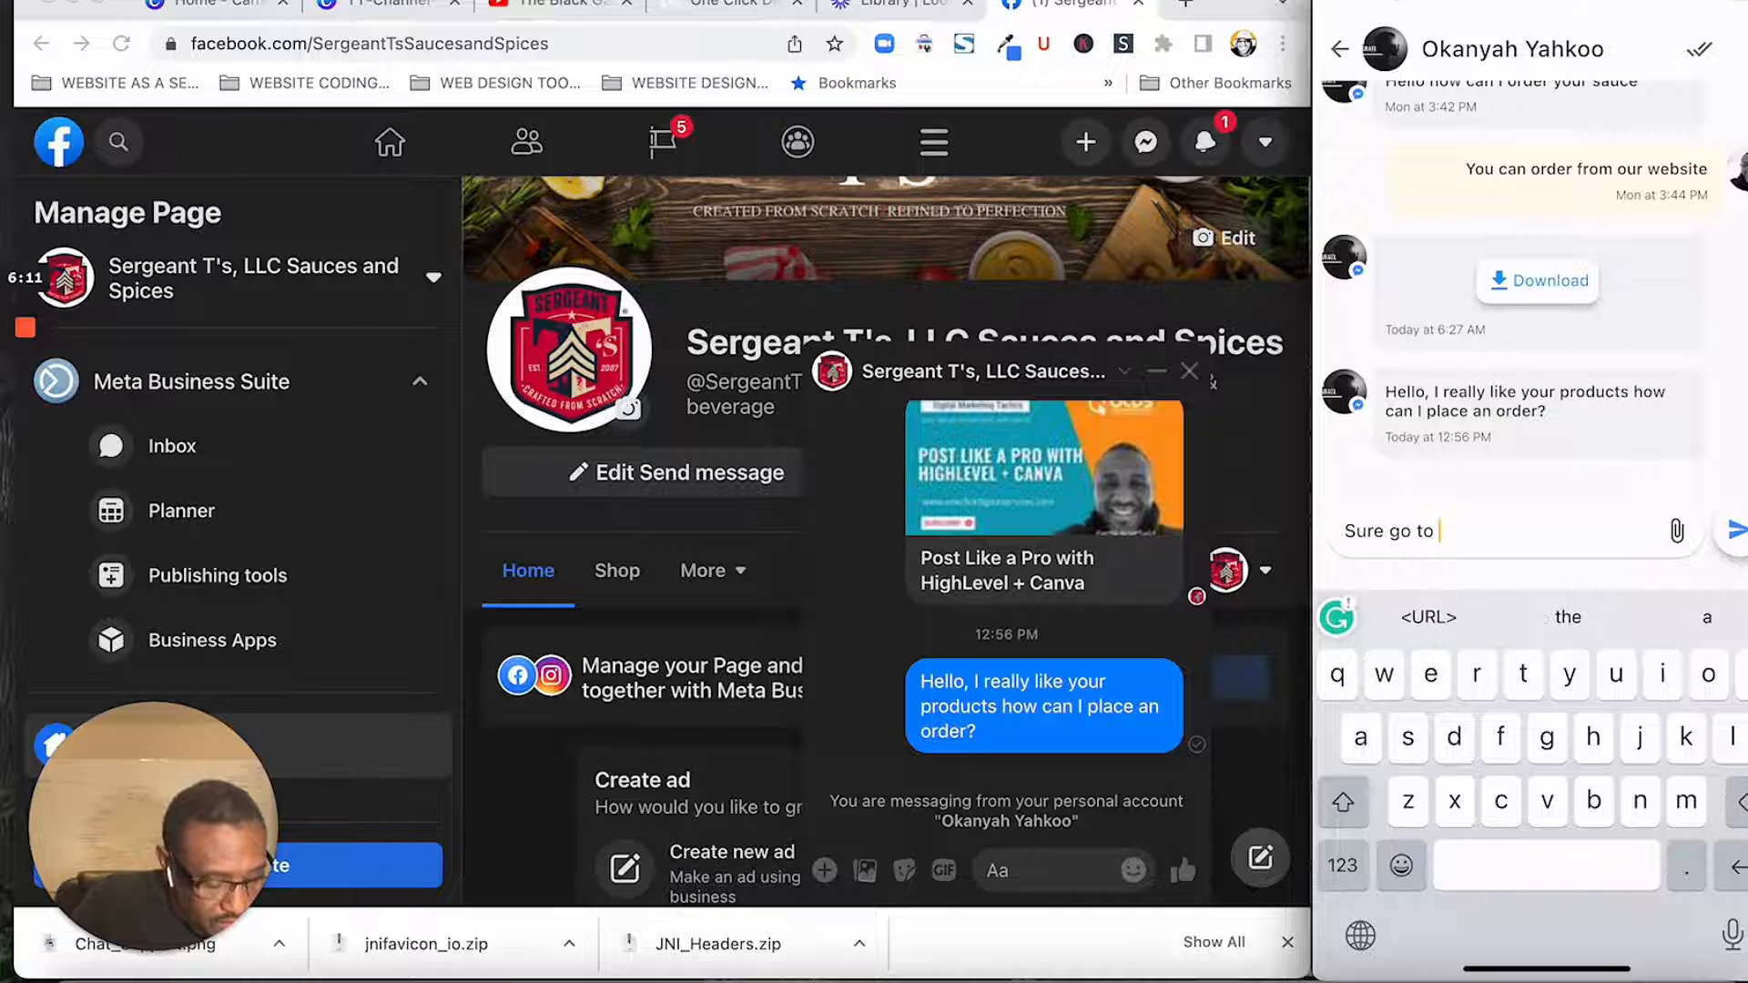
{"action": "type", "text": "www"}
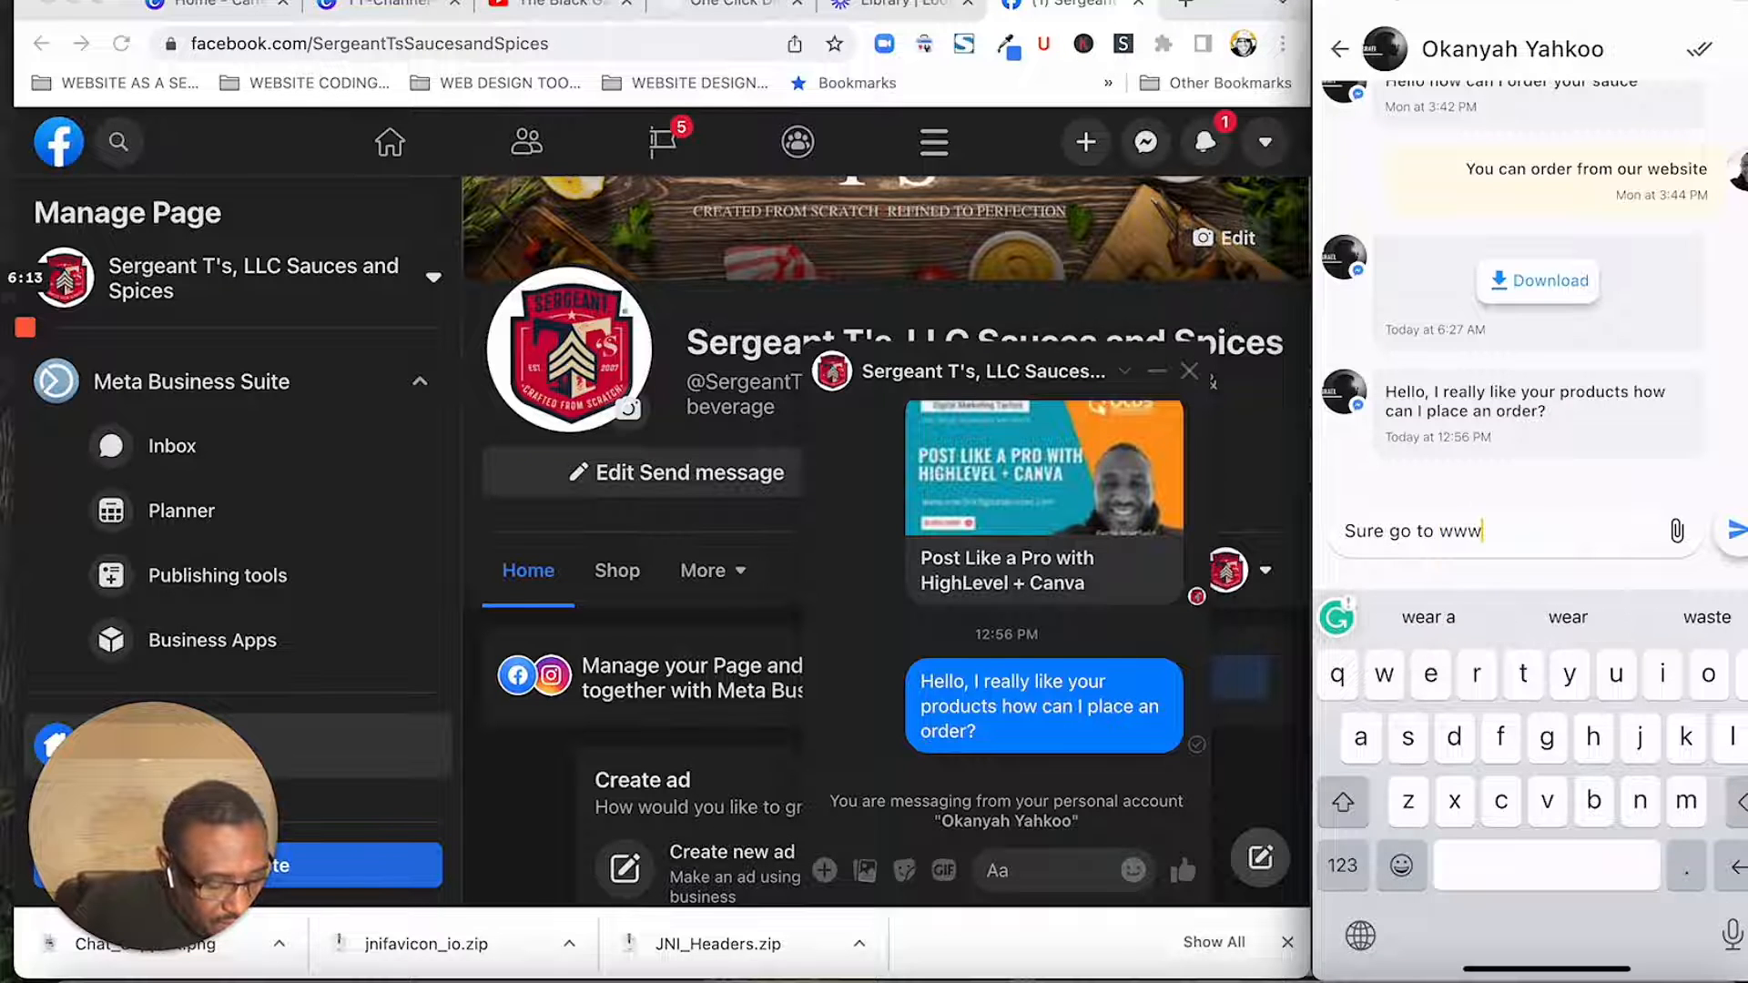
{"action": "type", "text": ".s"}
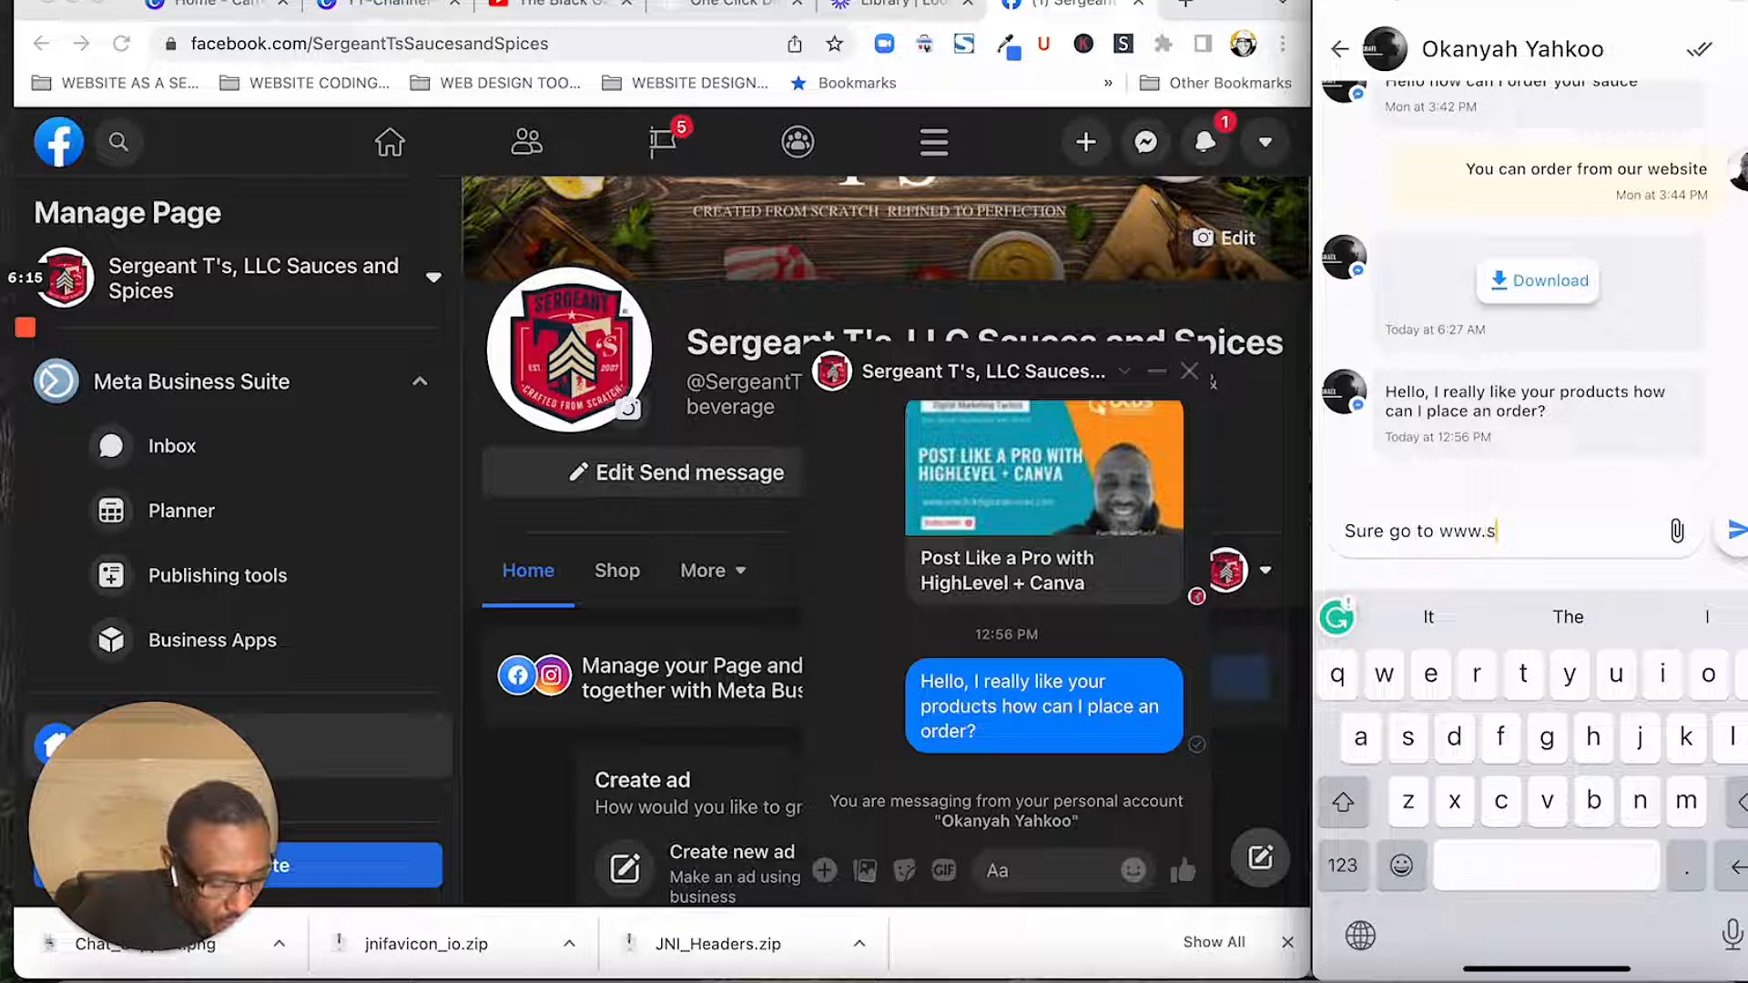
{"action": "type", "text": "erge"}
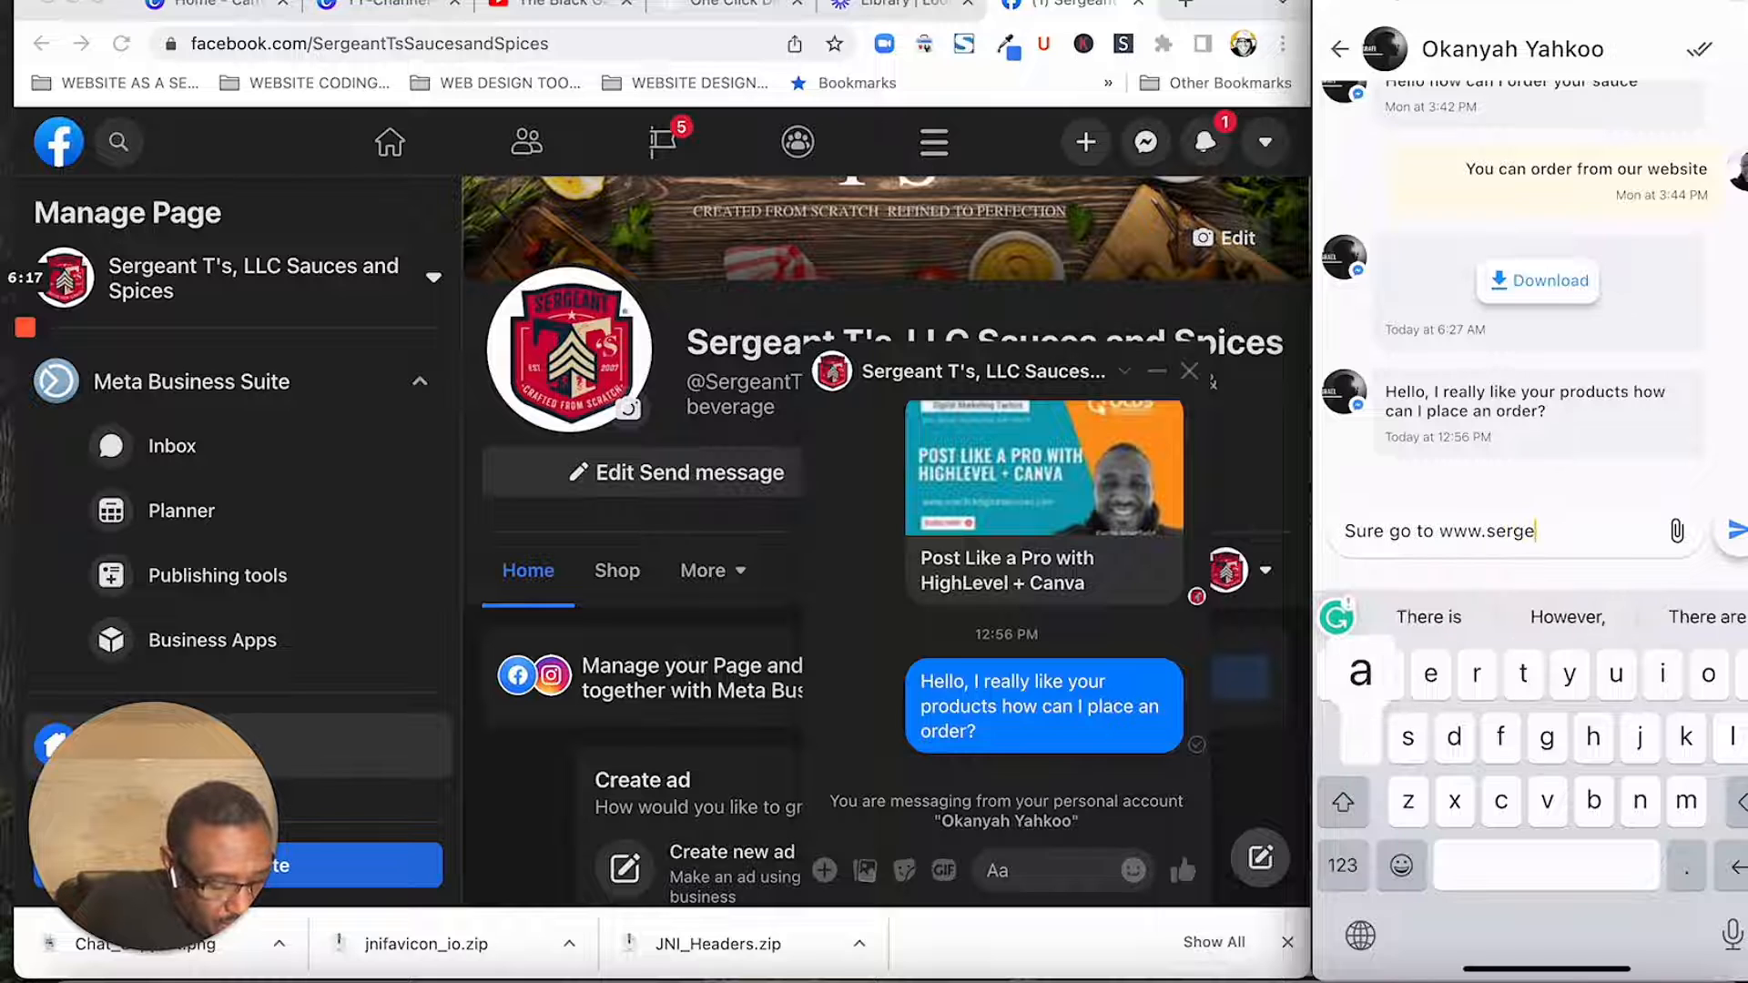
{"action": "type", "text": "ant"}
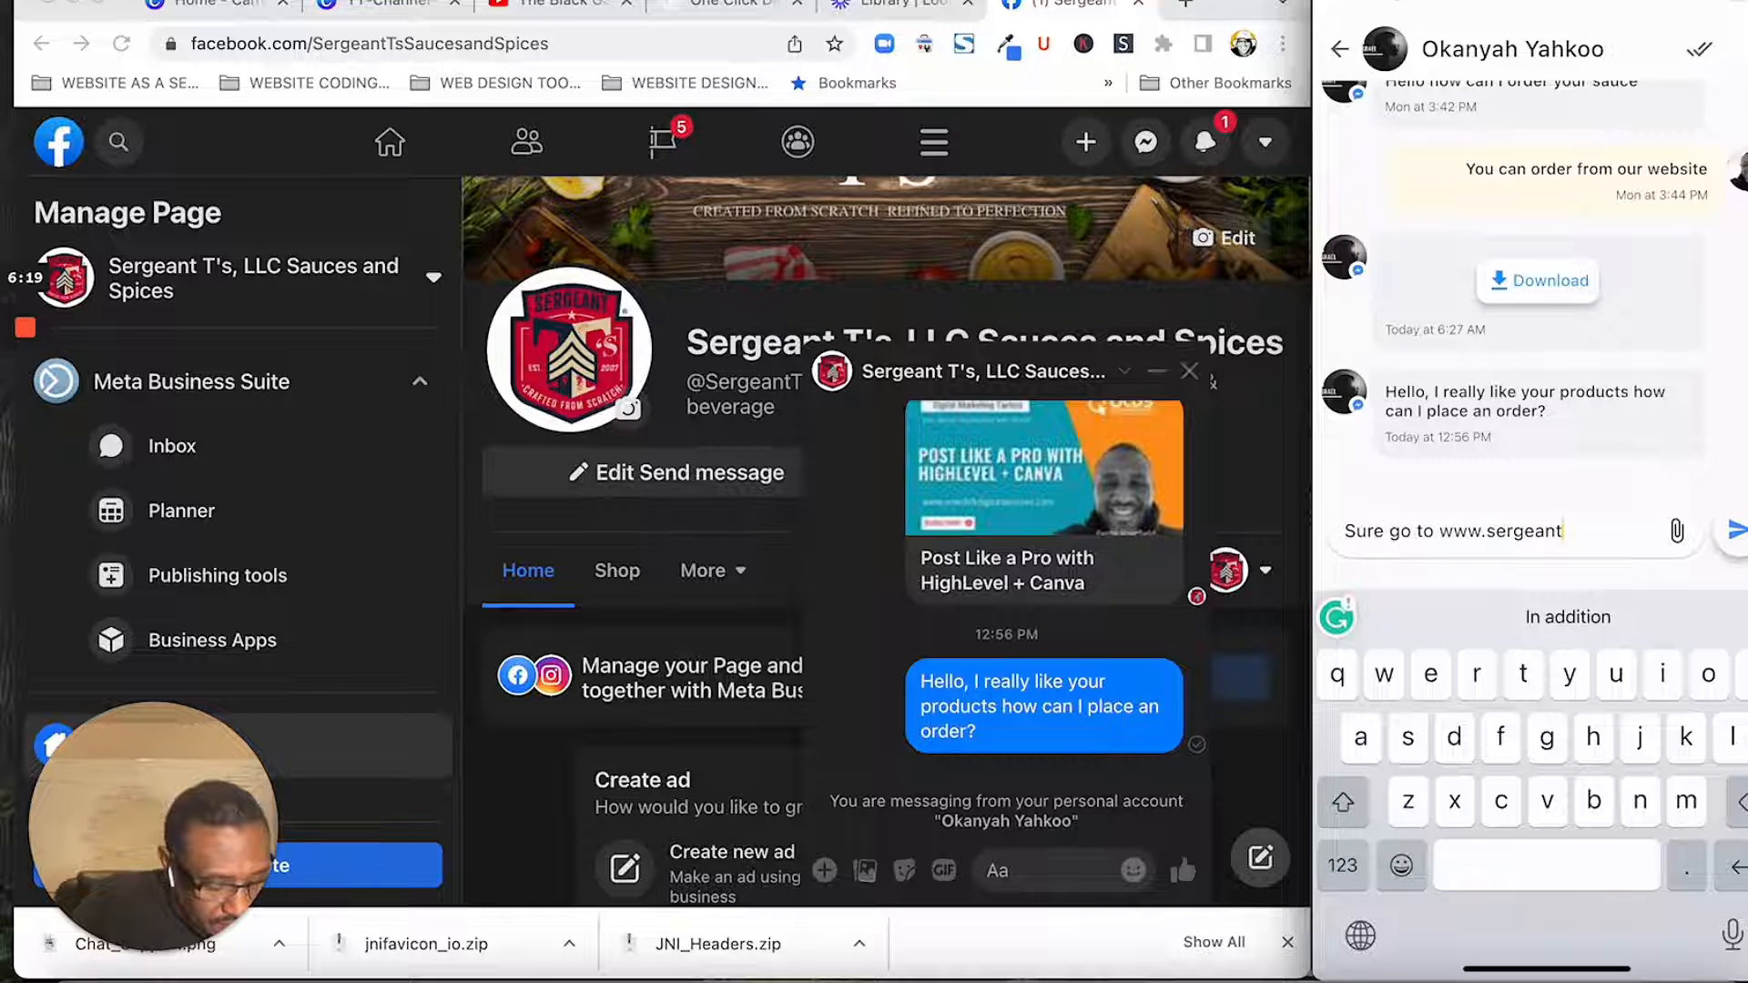
{"action": "type", "text": "-"}
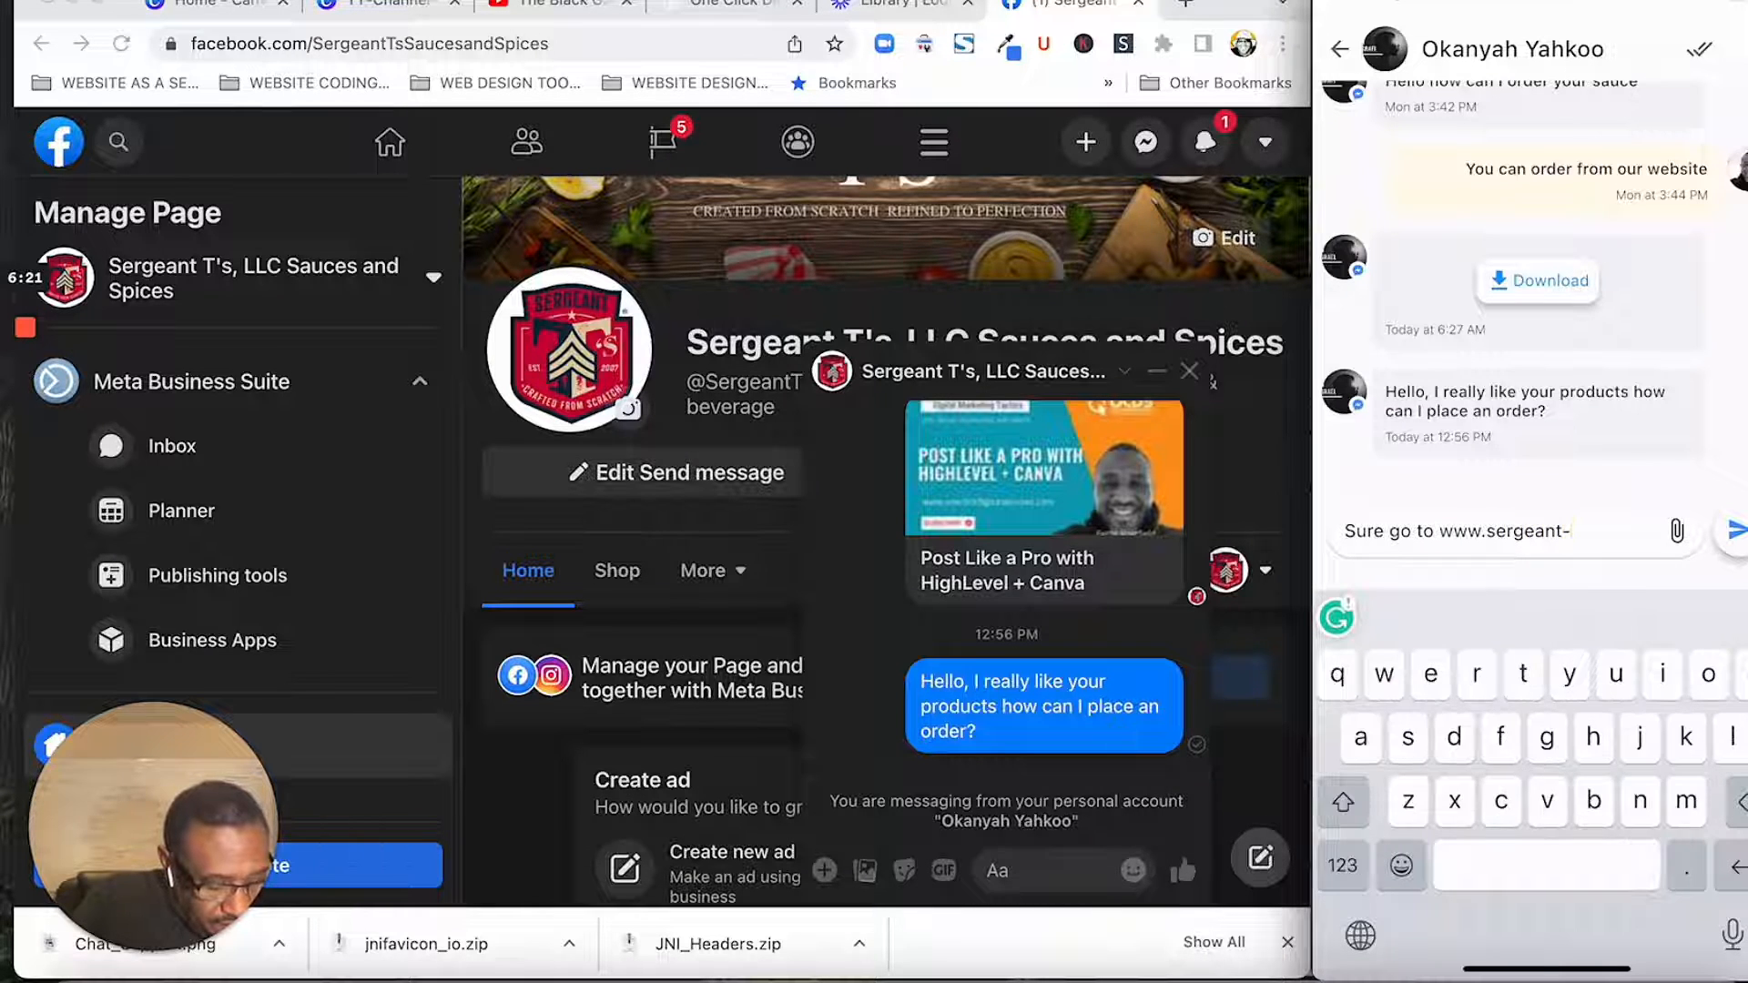
{"action": "type", "text": "ts.com"}
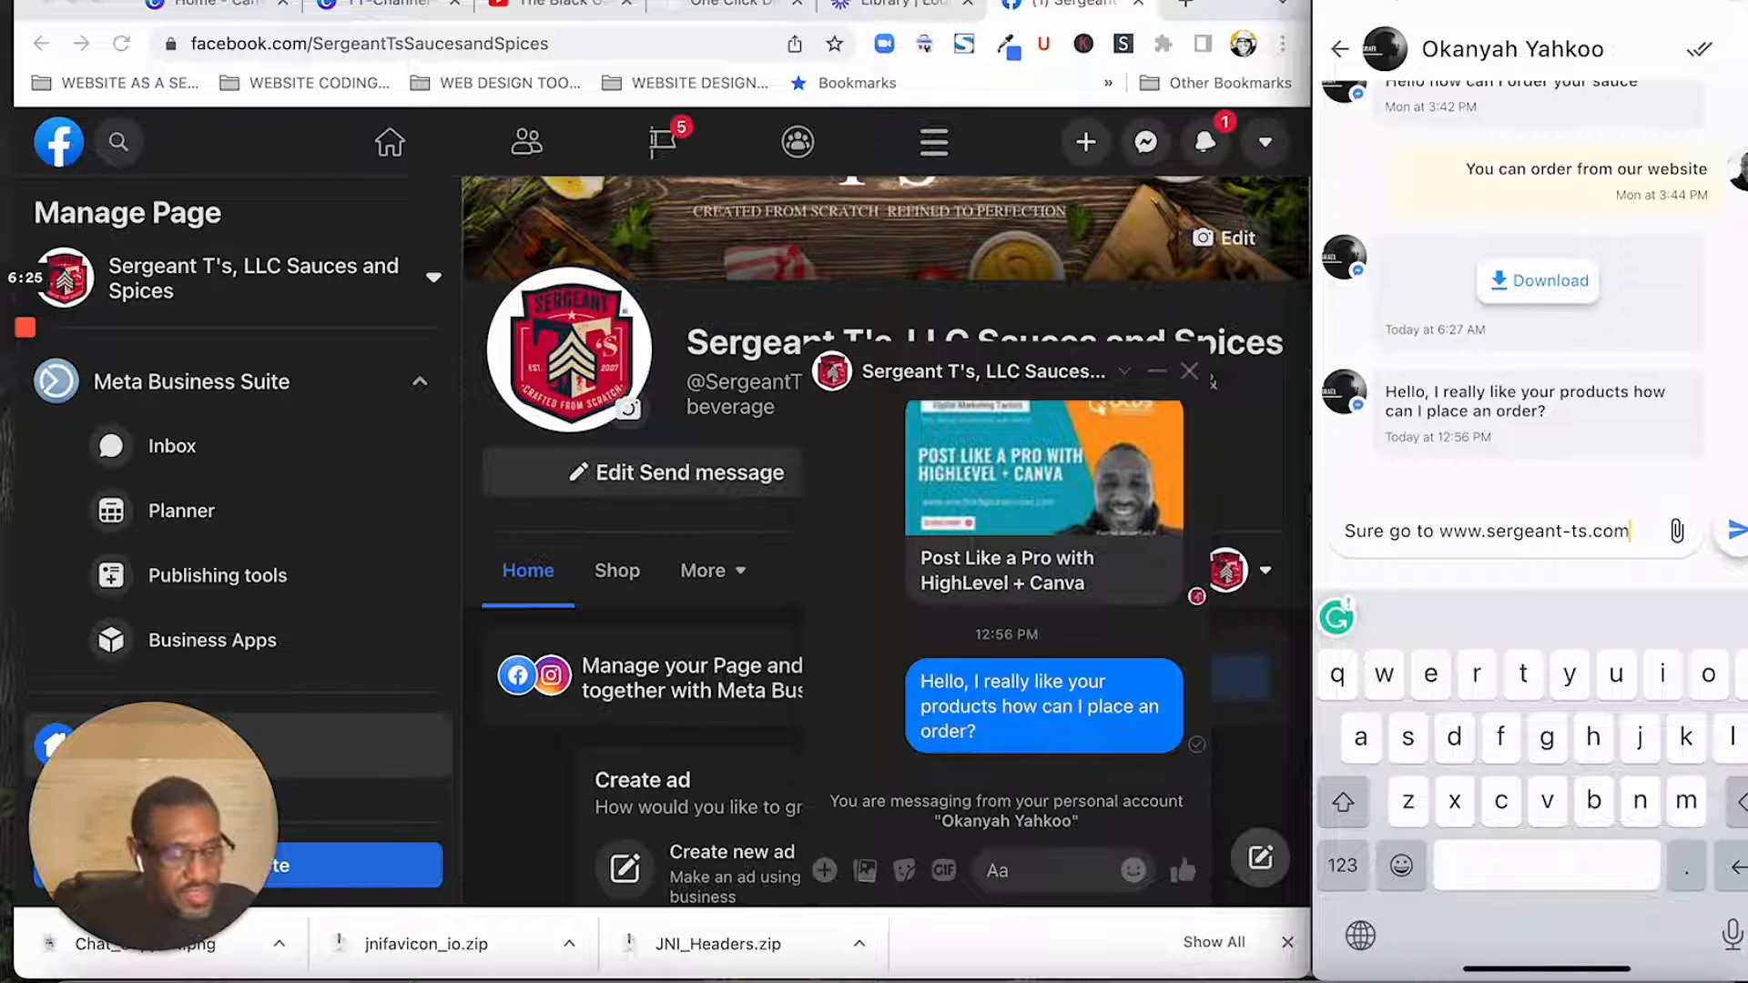
{"action": "left_click", "coordinate": [1735, 530]}
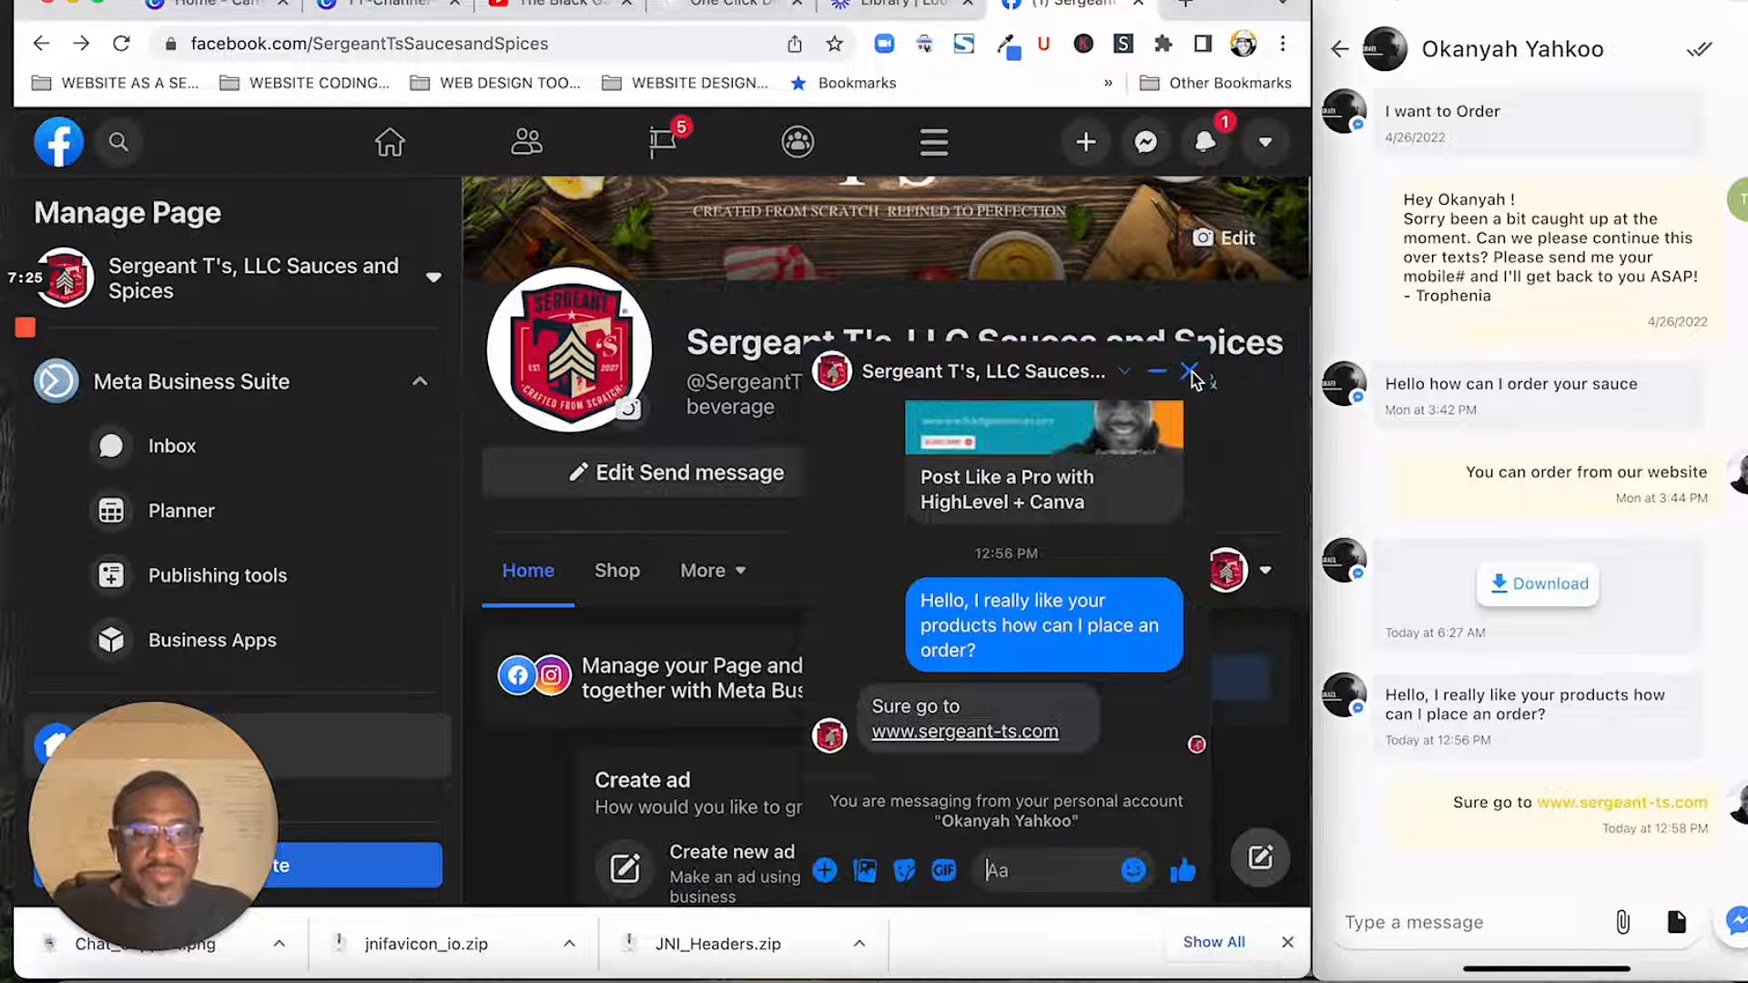
- Close the chat on the Facebook page and switch to the One Click Digital Services conversations in HighLevel
{"action": "left_click", "coordinate": [1190, 371]}
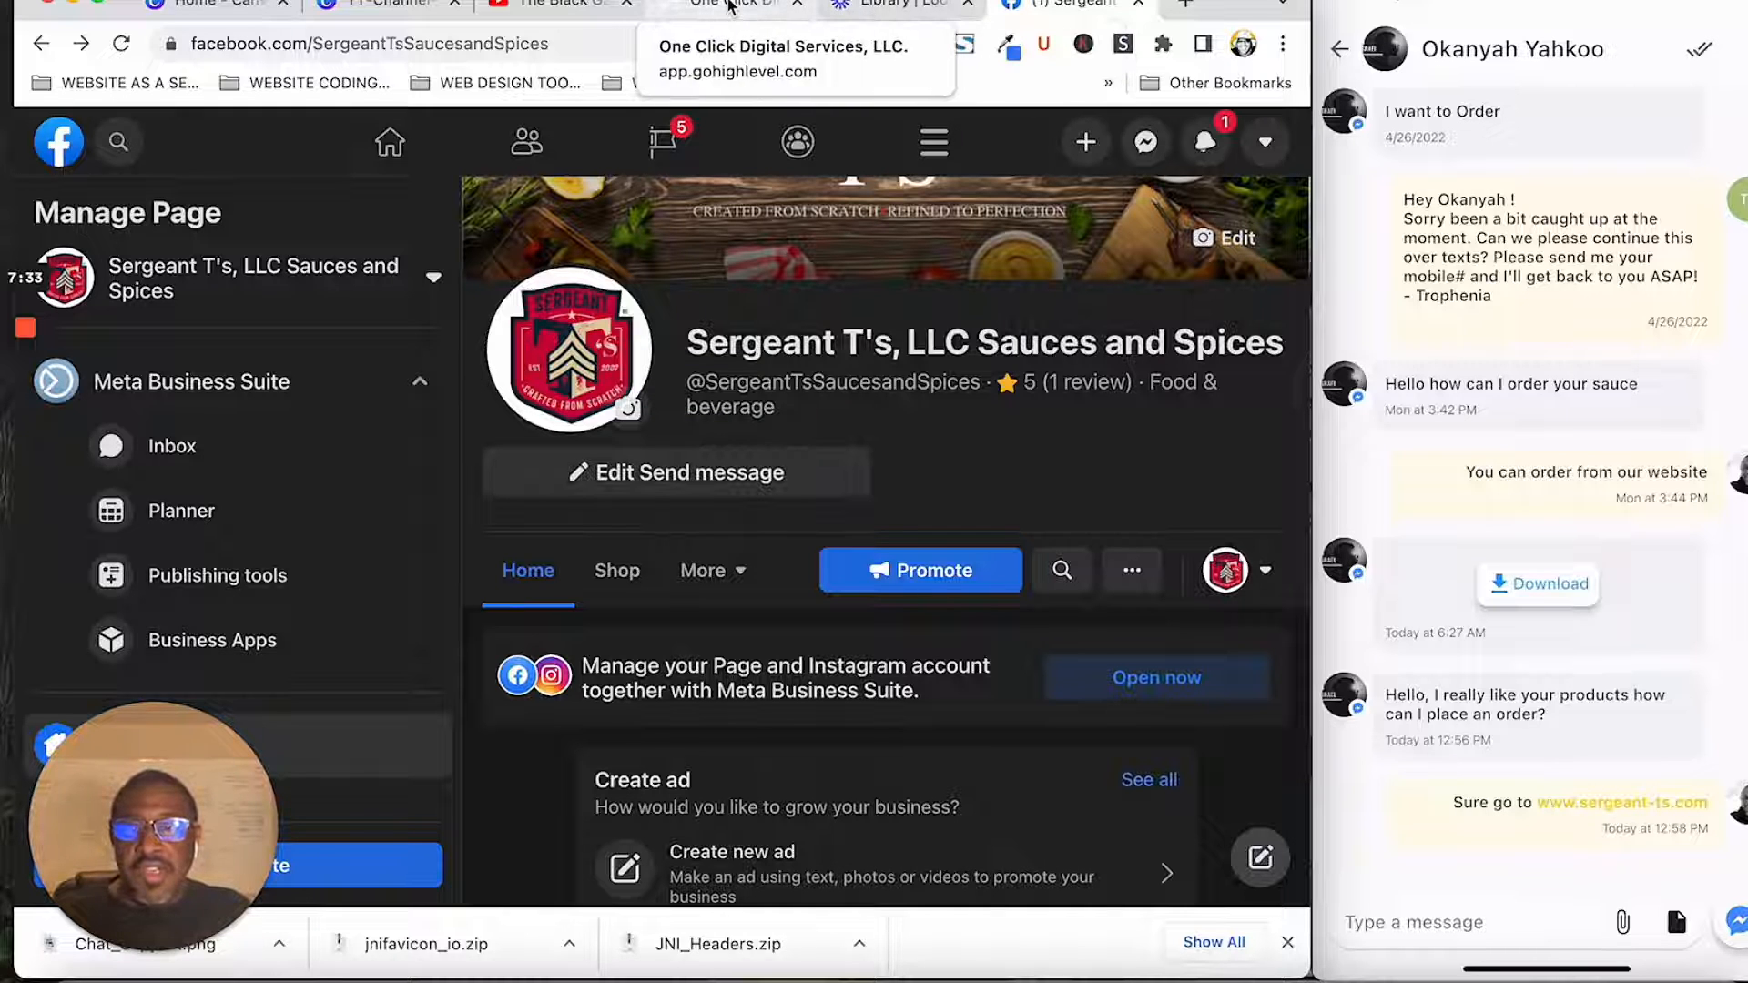
{"action": "left_click", "coordinate": [729, 7]}
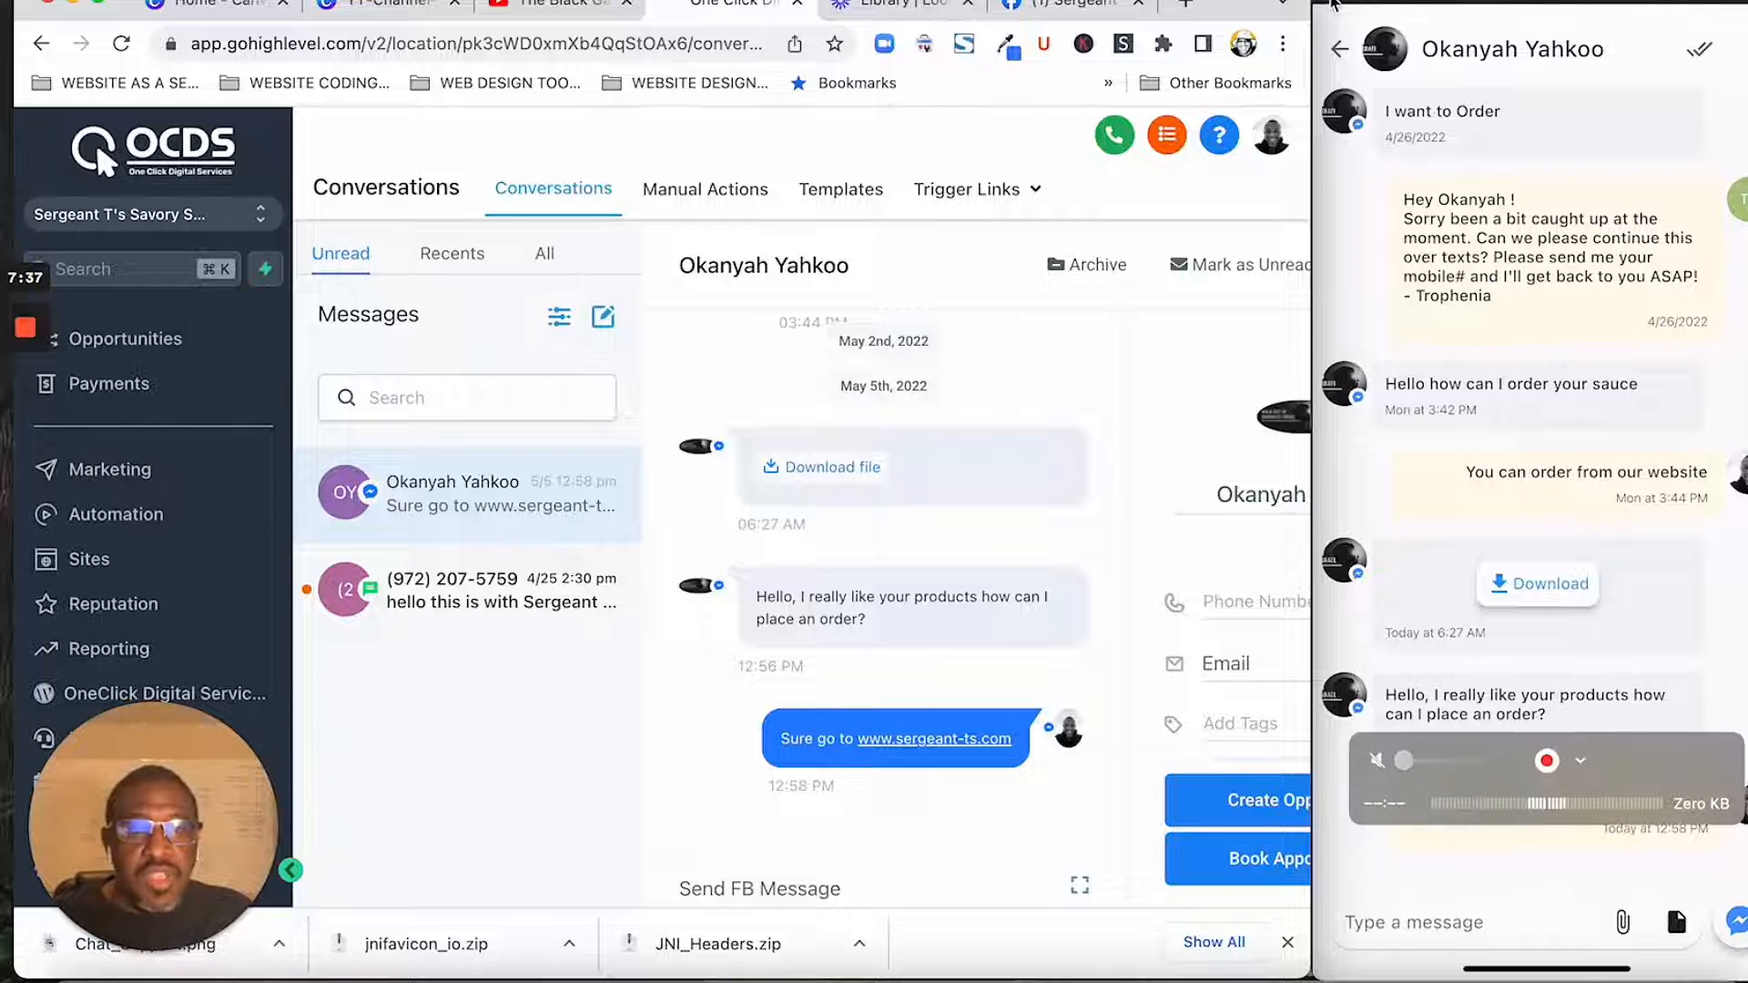
- Clear the mirrored phone screen from view, then move and widen the browser window so more of the conversation fits
{"action": "left_click", "coordinate": [1335, 3]}
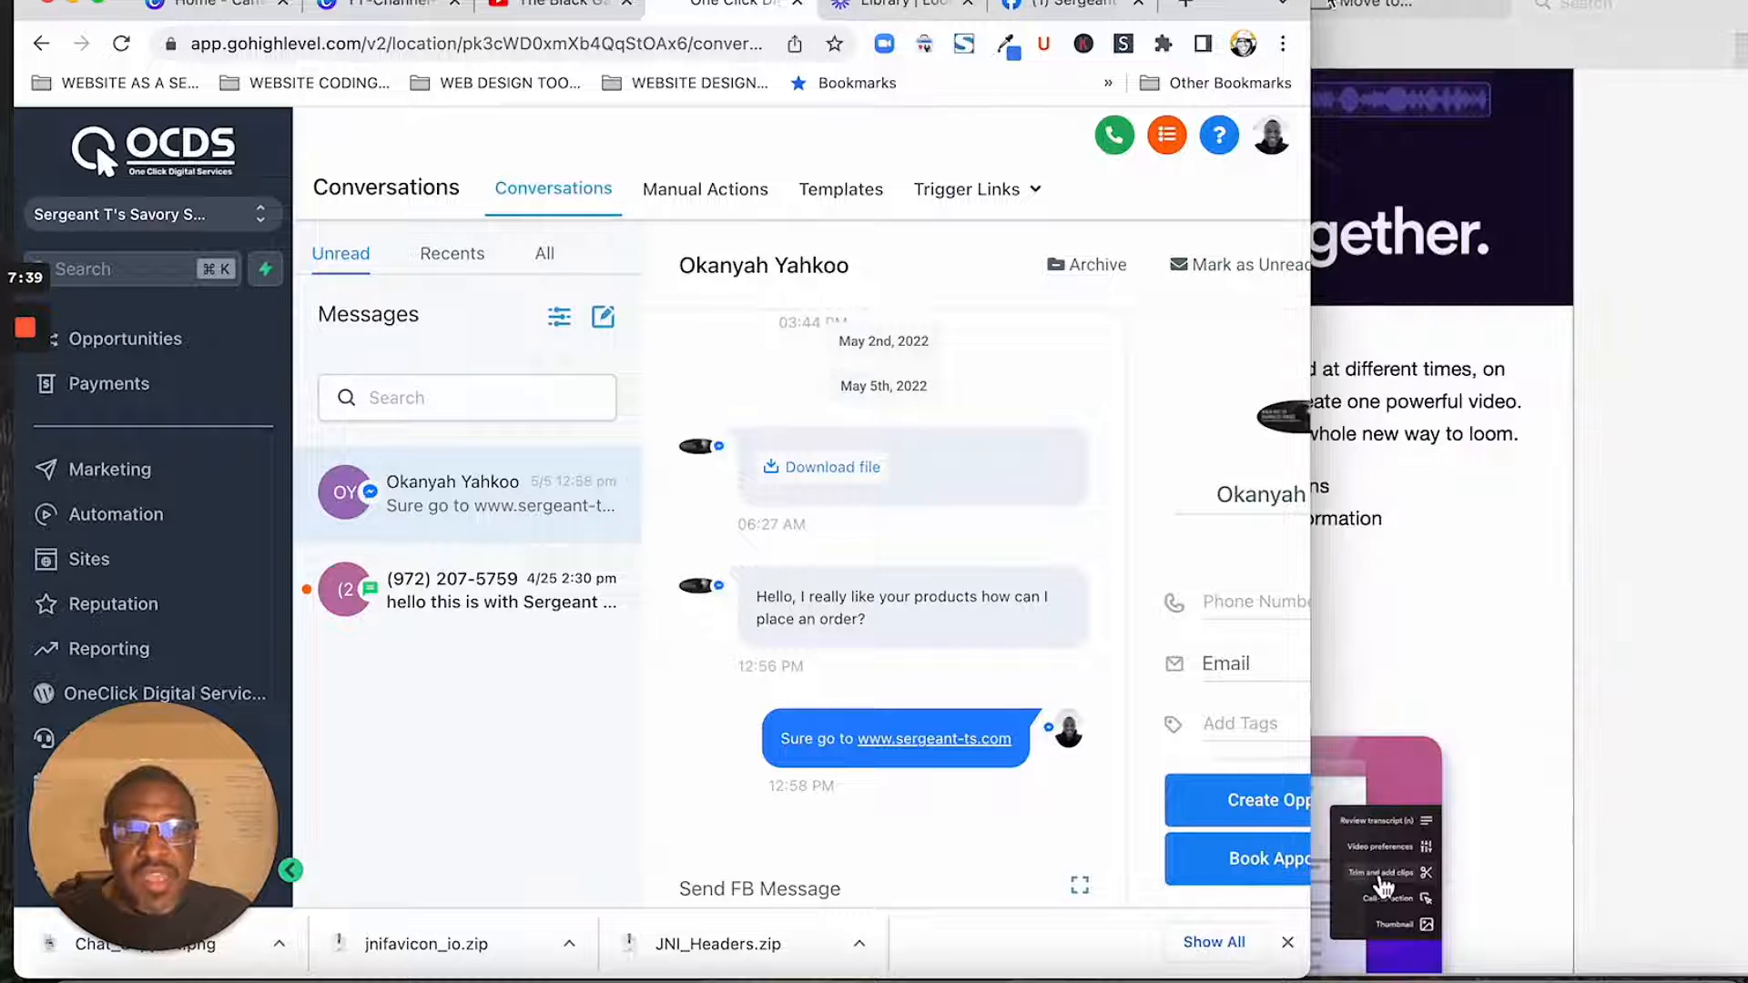
{"action": "left_click_drag", "start_coordinate": [1246, 4], "coordinate": [1343, 3]}
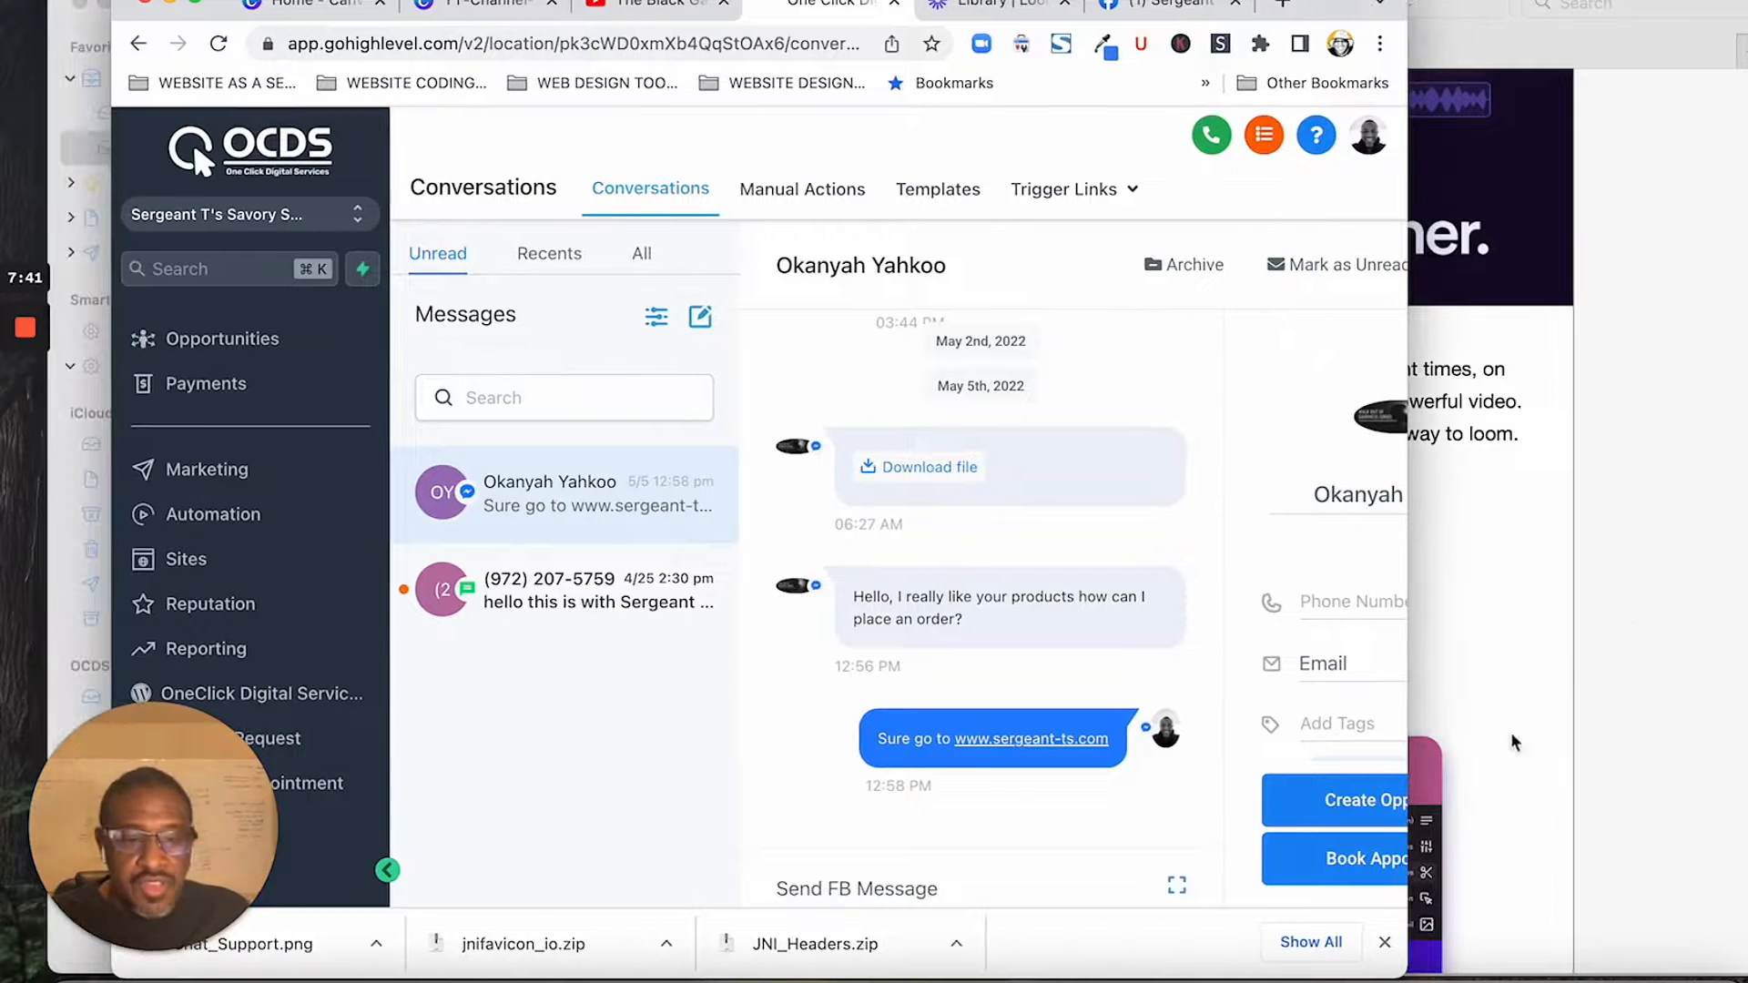
{"action": "left_click_drag", "start_coordinate": [1399, 971], "coordinate": [1746, 971]}
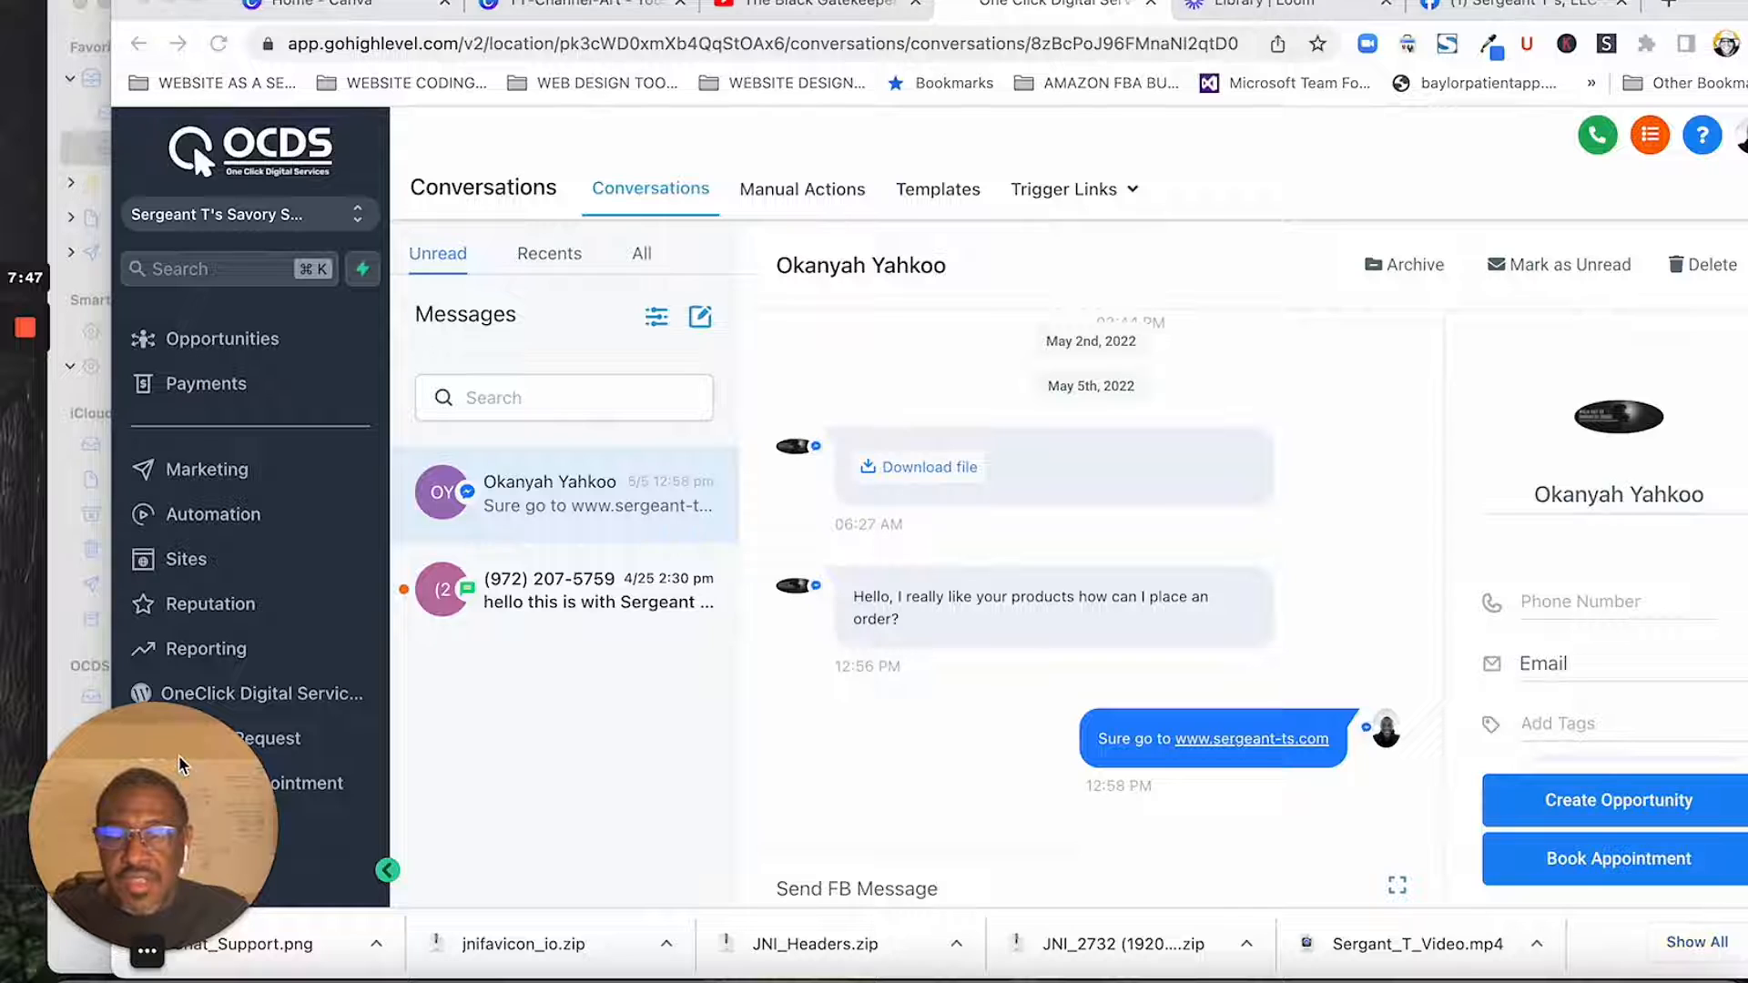
{"action": "left_click_drag", "start_coordinate": [182, 765], "coordinate": [1661, 751]}
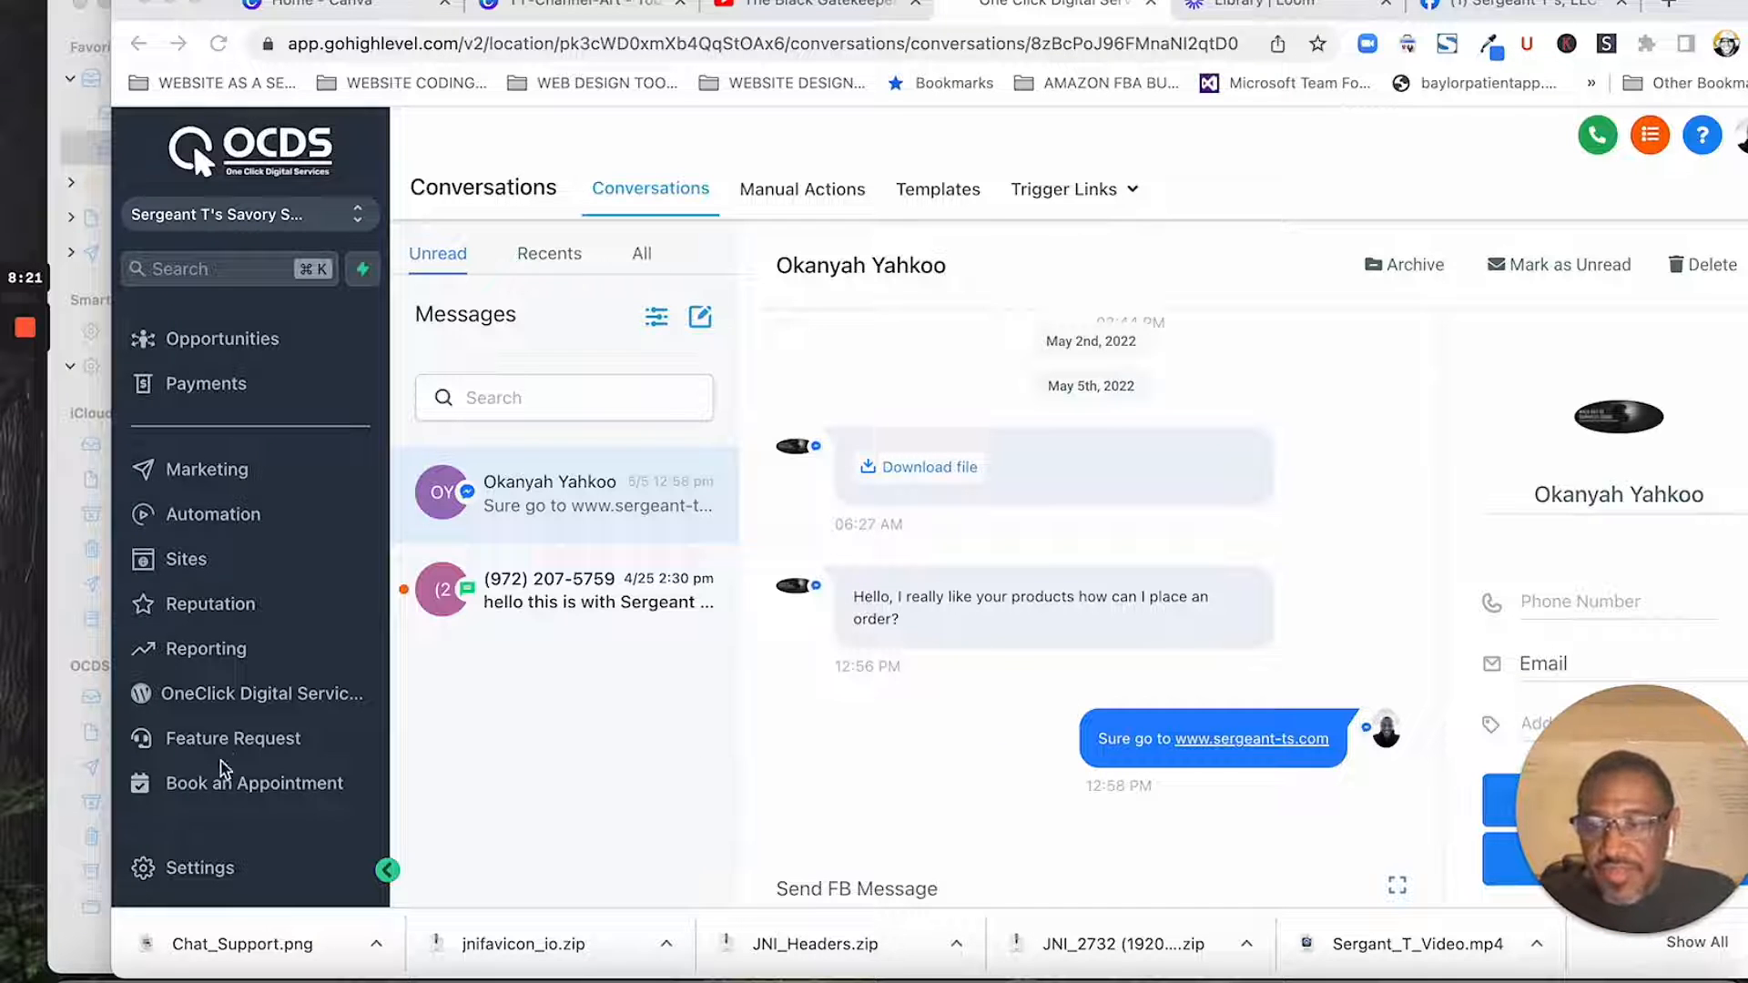
- Look over the sub-account's navigation entries and the list of available sub-accounts, closing the list without switching accounts
{"action": "scroll", "coordinate": [223, 771], "scroll_direction": "up", "scroll_amount": 3}
{"action": "scroll", "coordinate": [223, 772], "scroll_direction": "down", "scroll_amount": 1}
{"action": "scroll", "coordinate": [223, 770], "scroll_direction": "up", "scroll_amount": 2}
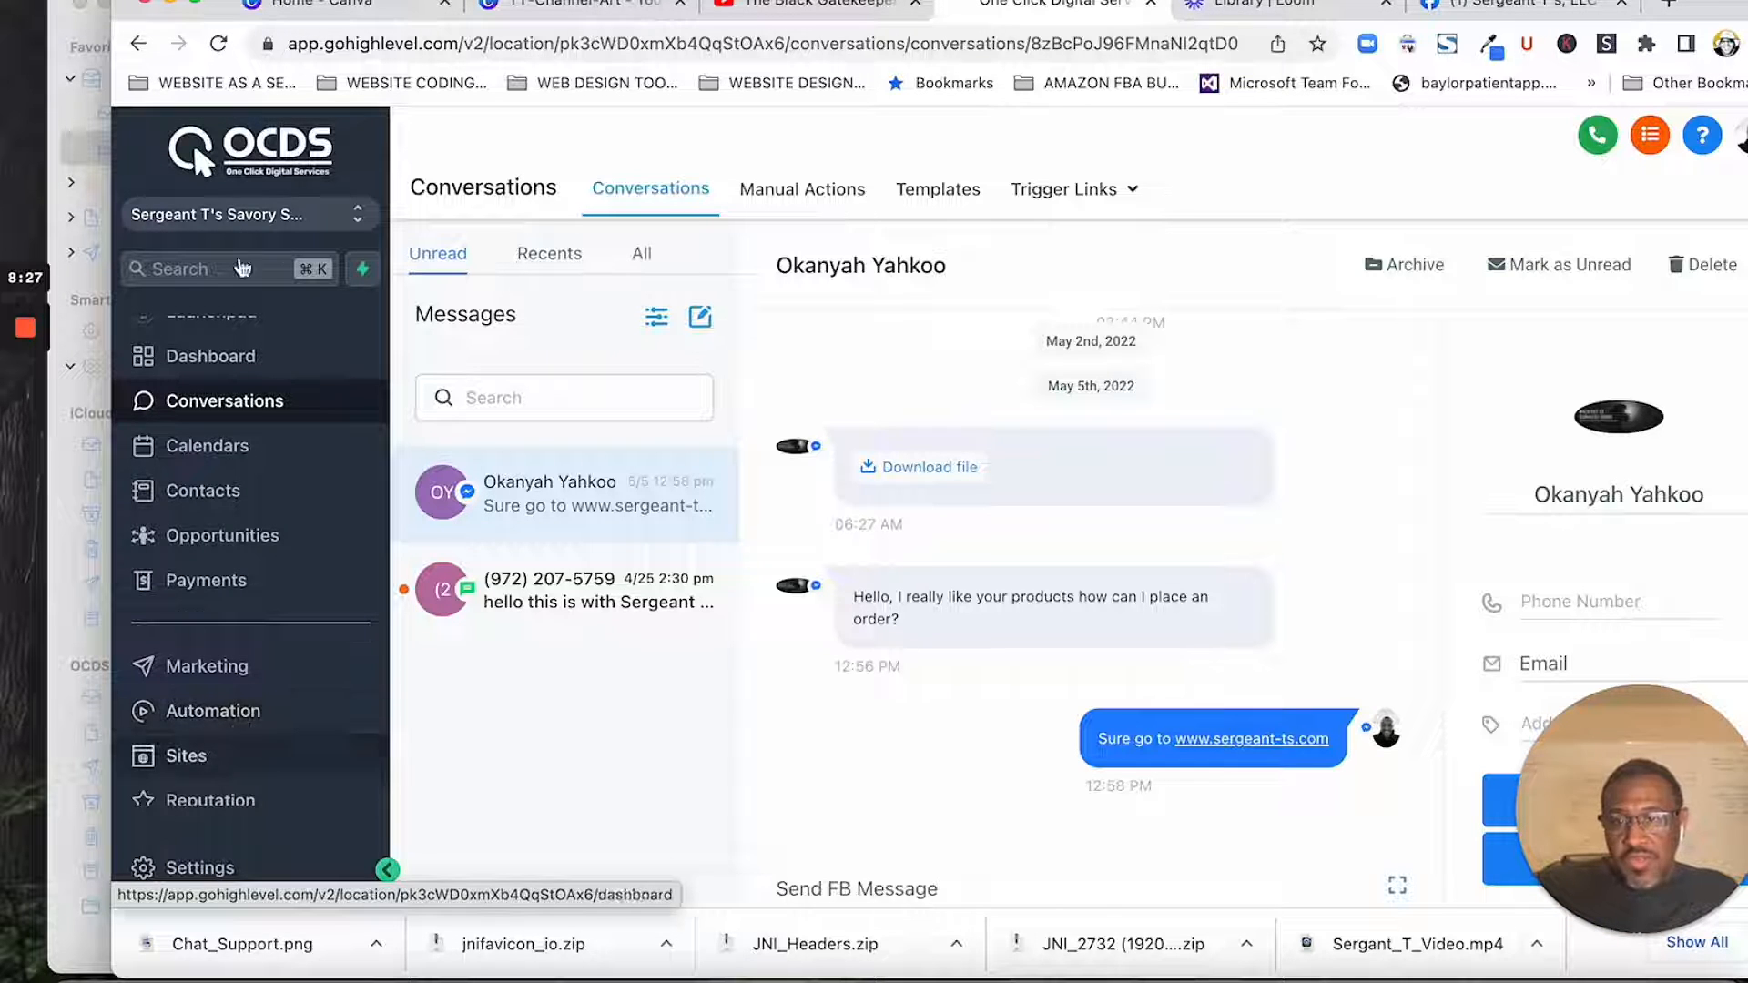
{"action": "left_click", "coordinate": [263, 223]}
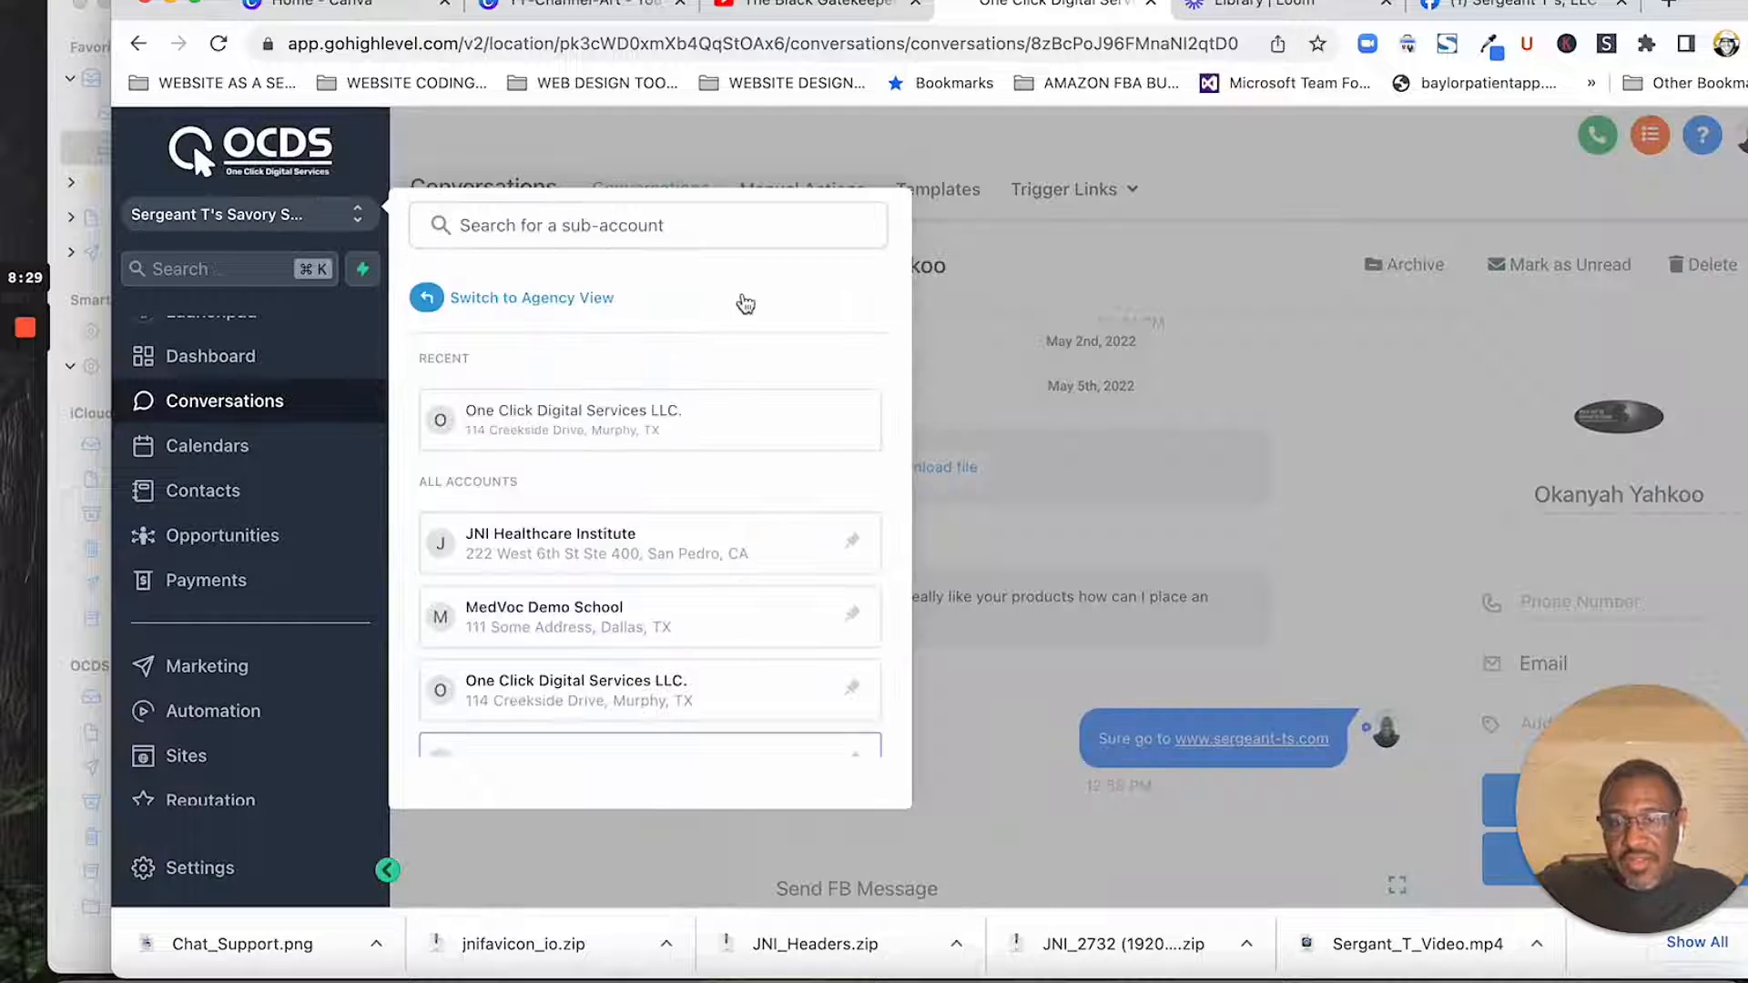
{"action": "left_click", "coordinate": [974, 398]}
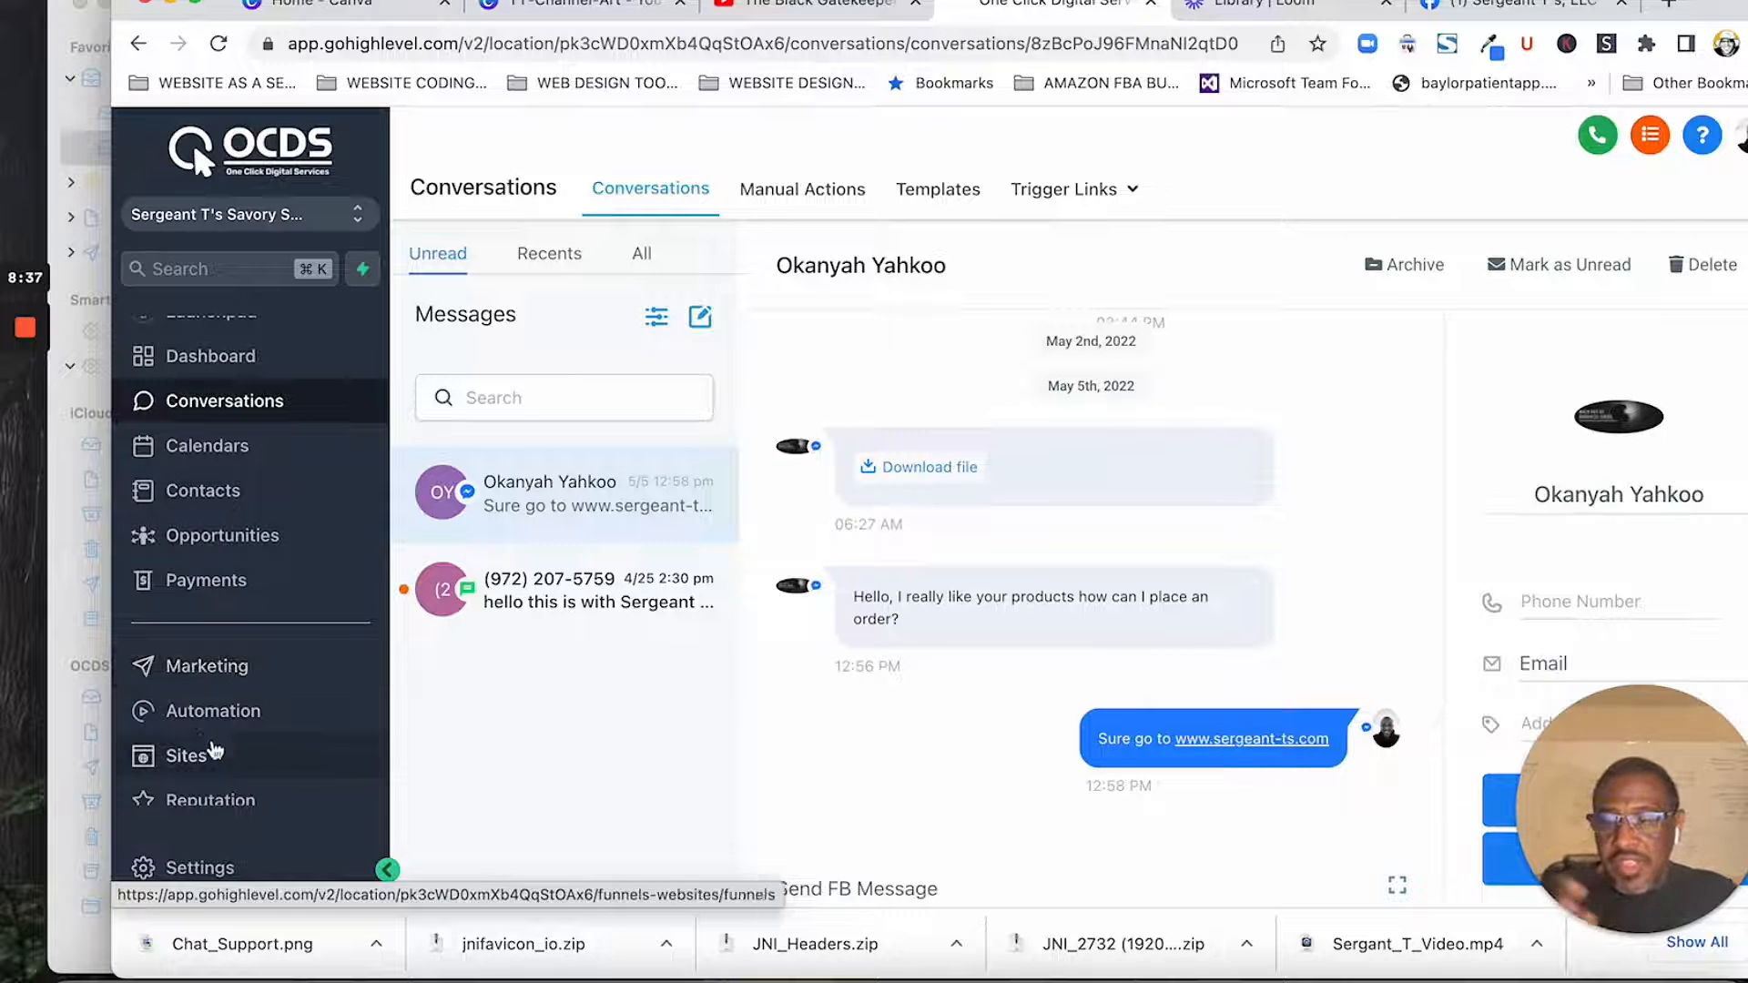
- Open the Messaging_FB_Received workflow from the Messaging folder of the automation workflows
{"action": "left_click", "coordinate": [210, 712]}
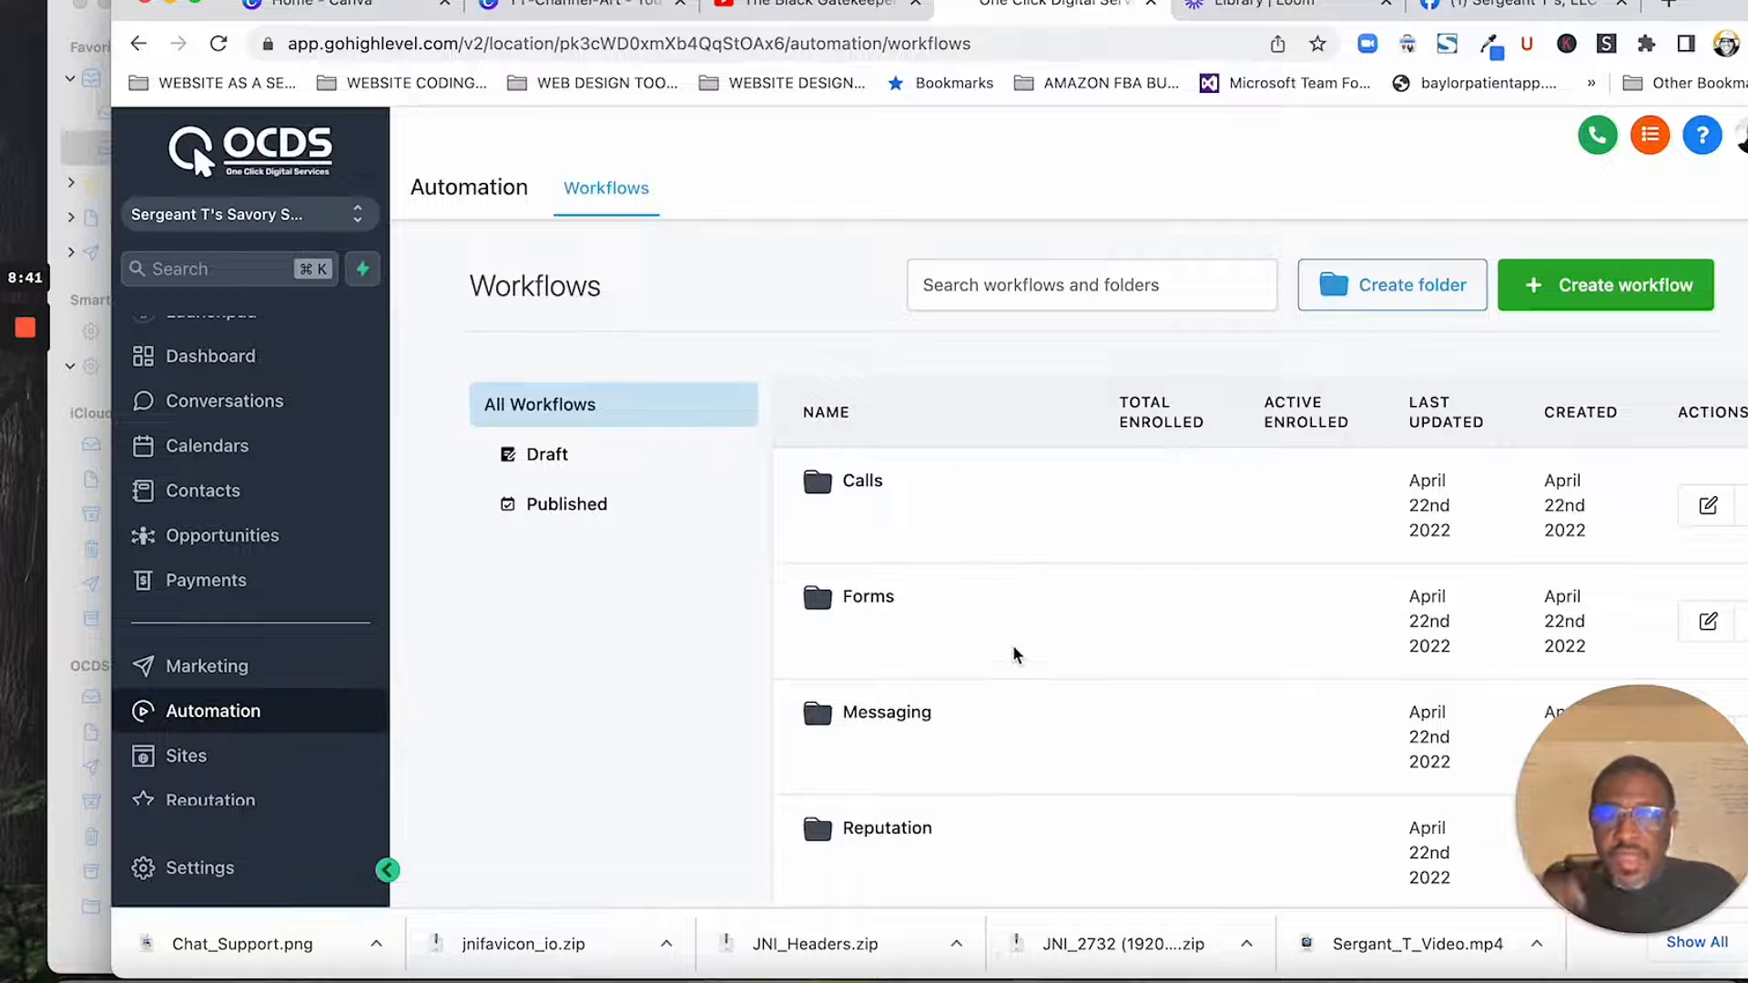
{"action": "scroll", "coordinate": [952, 722], "scroll_direction": "down", "scroll_amount": 3}
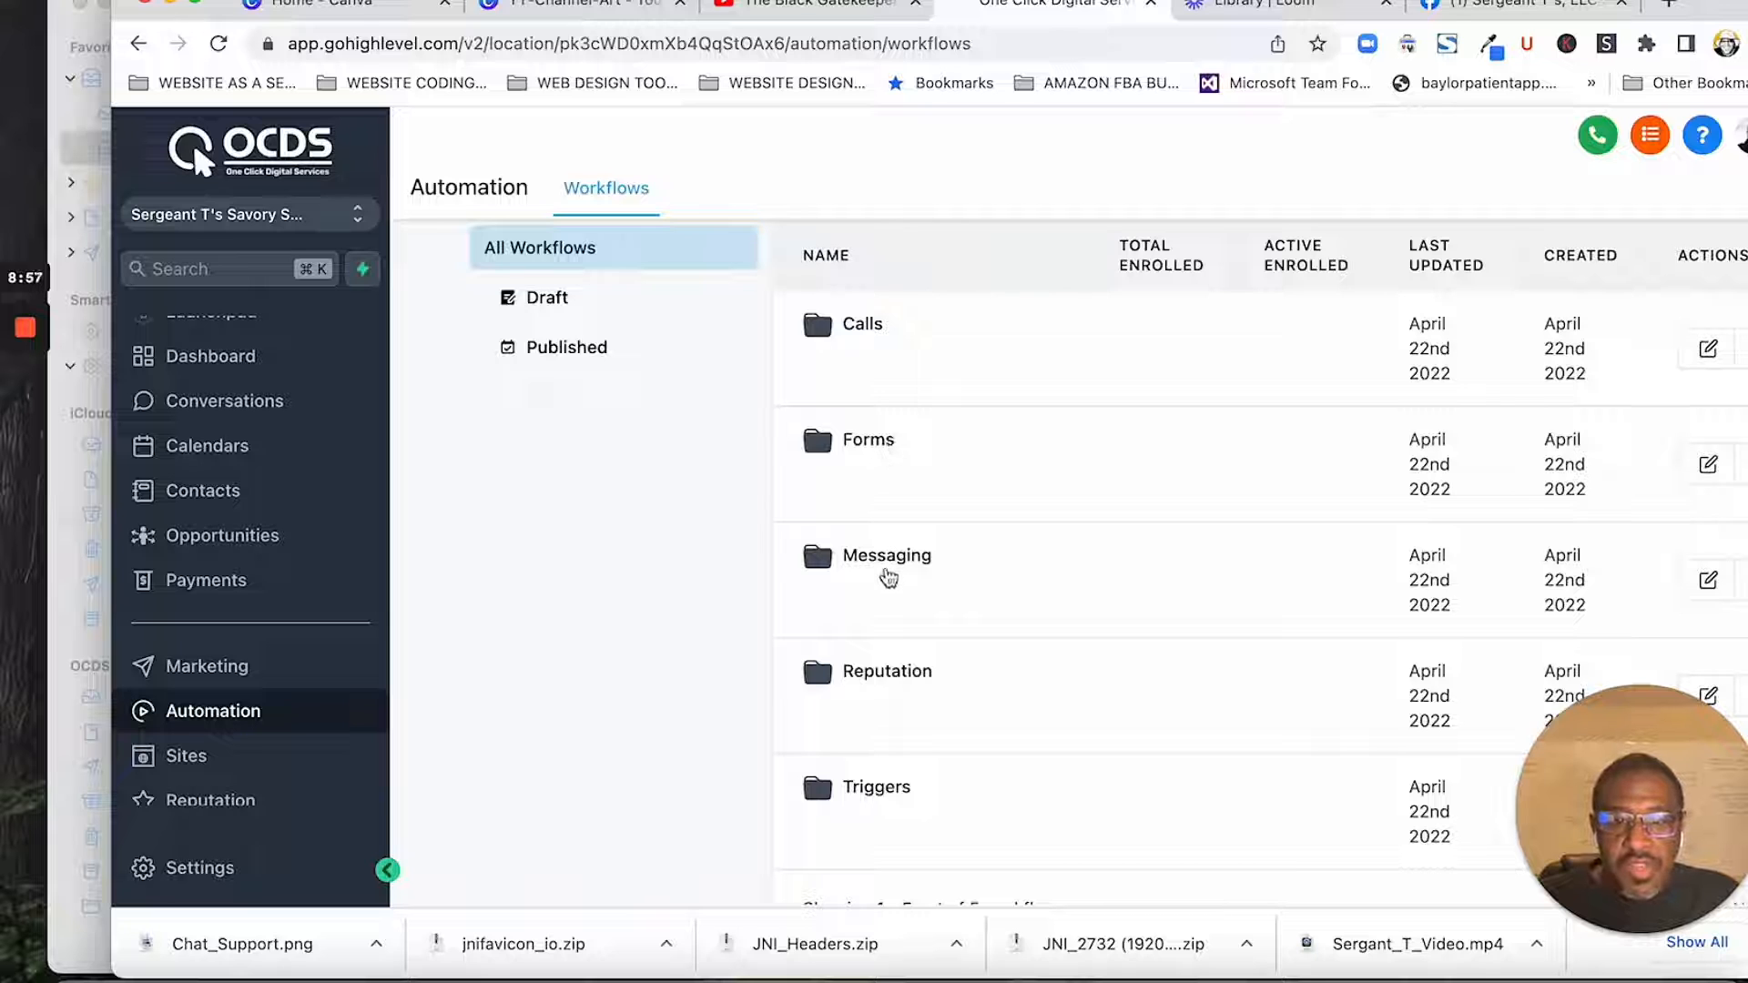
{"action": "left_click", "coordinate": [878, 565]}
{"action": "scroll", "coordinate": [937, 659], "scroll_direction": "down", "scroll_amount": 3}
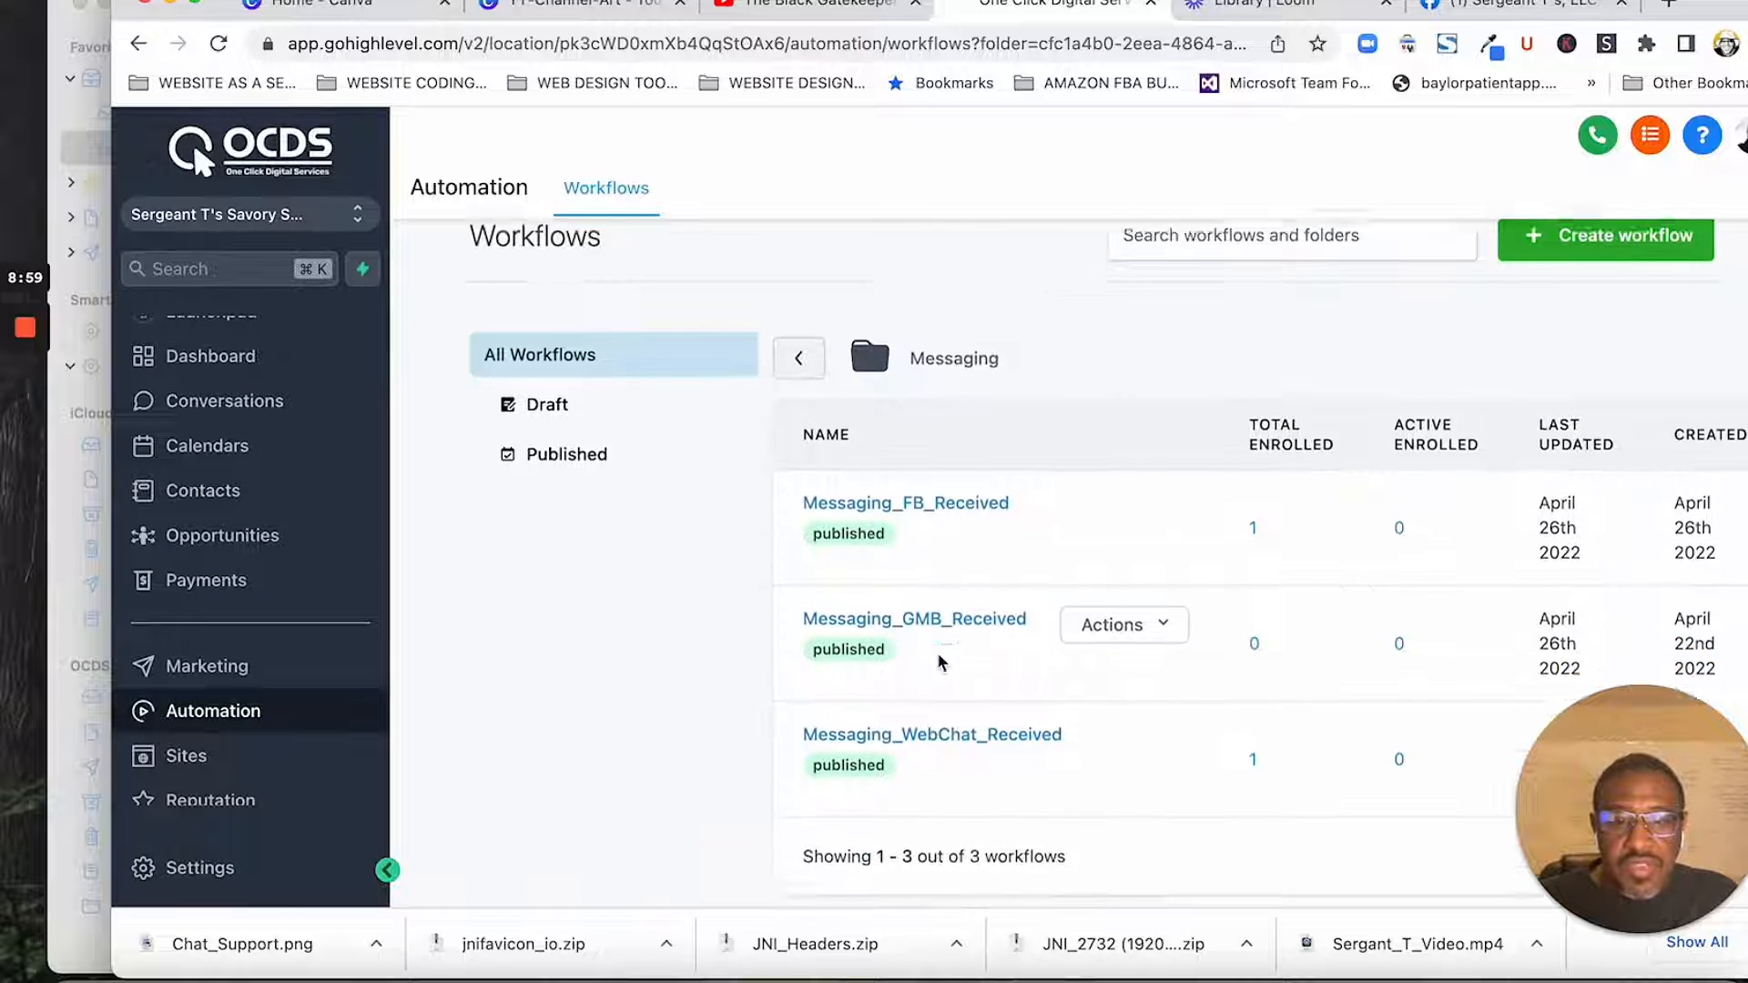
{"action": "scroll", "coordinate": [829, 630], "scroll_direction": "right", "scroll_amount": 1}
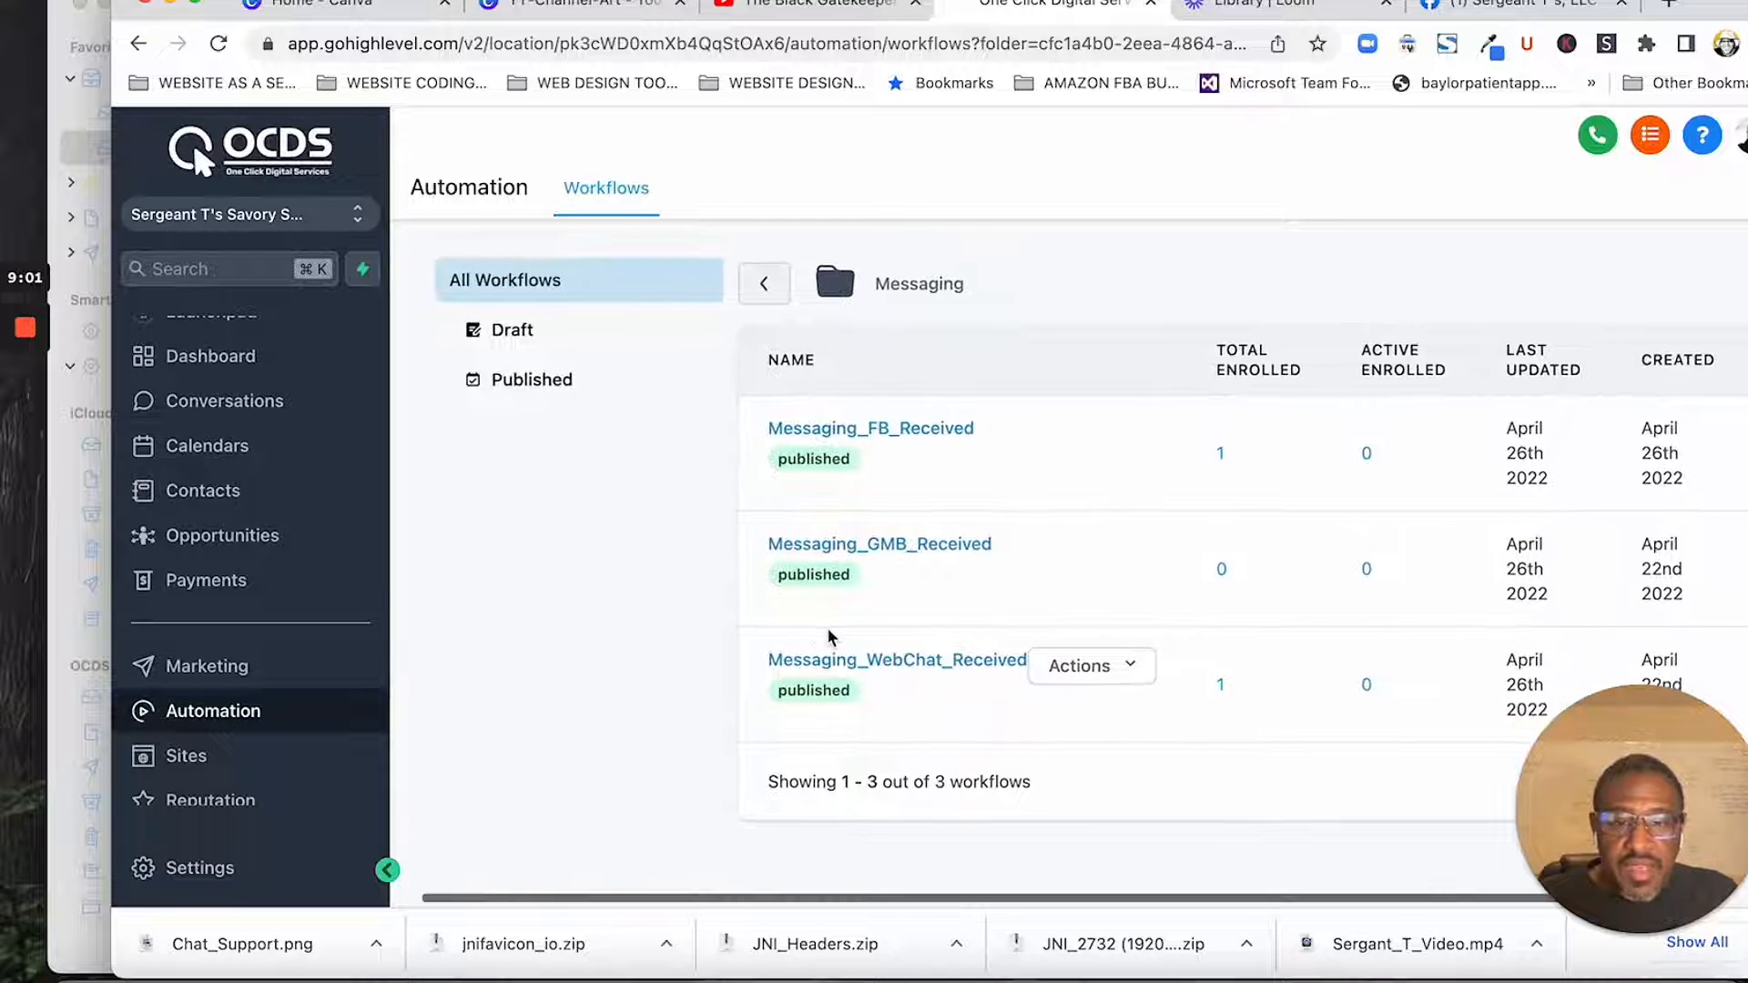
{"action": "scroll", "coordinate": [828, 630], "scroll_direction": "left", "scroll_amount": 1}
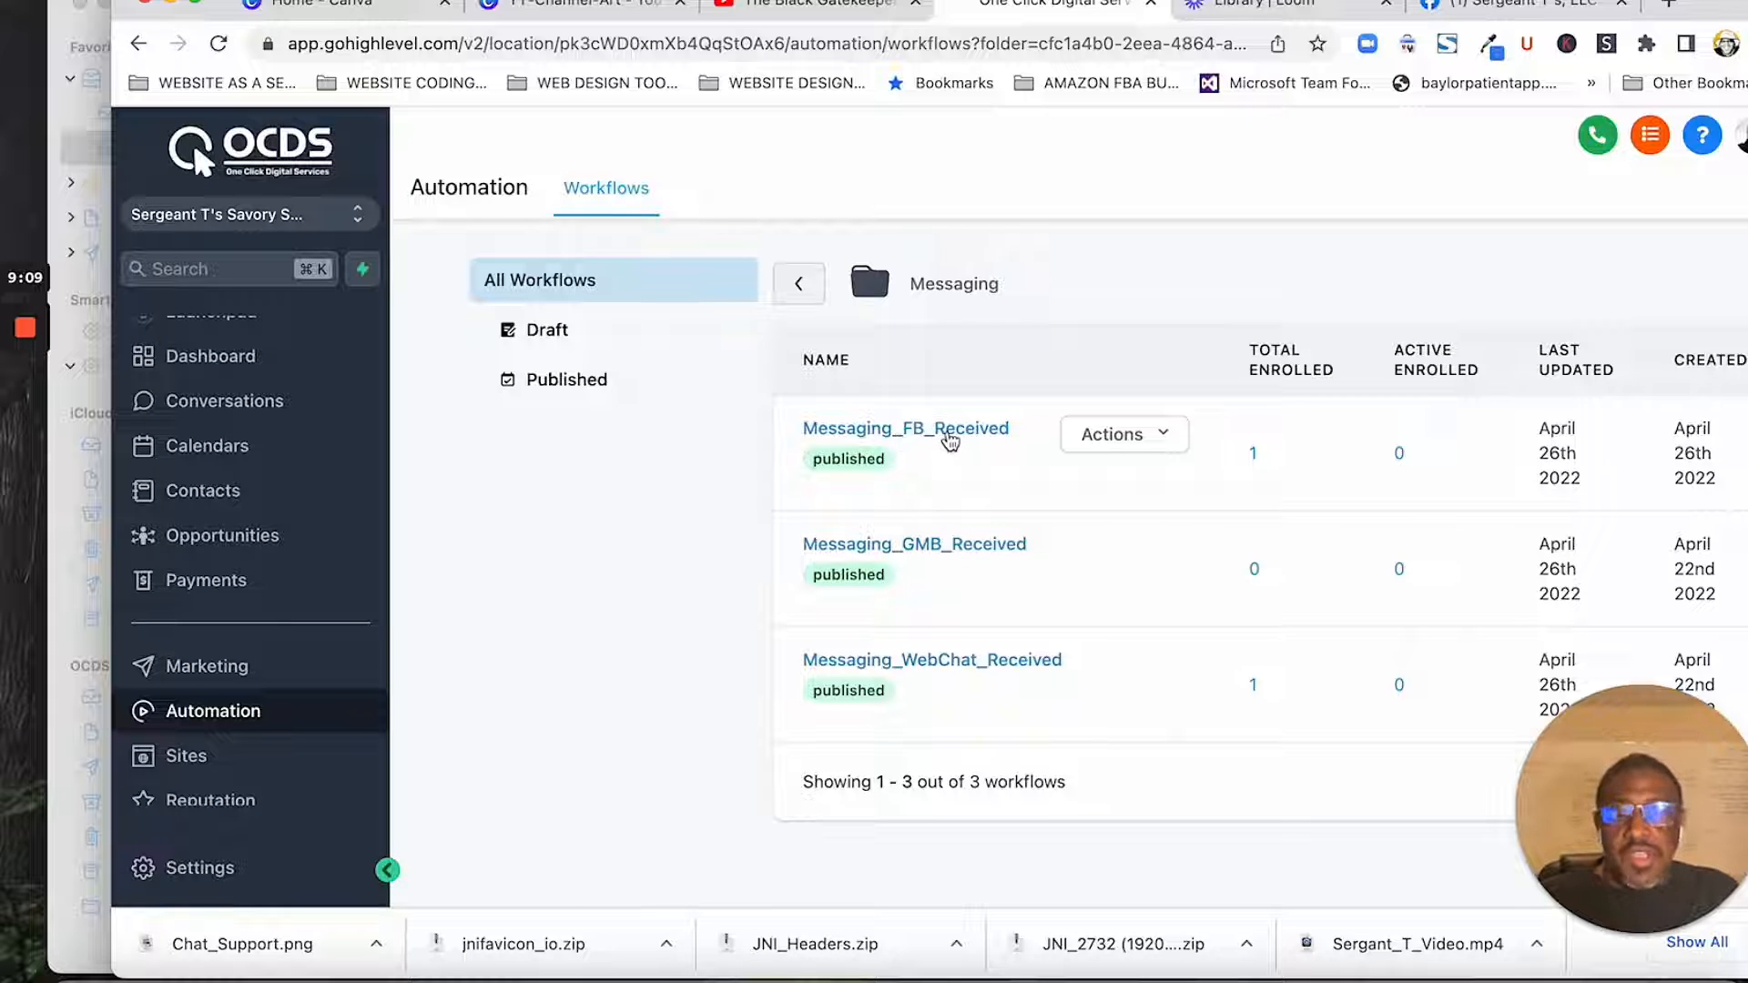
{"action": "left_click", "coordinate": [947, 437]}
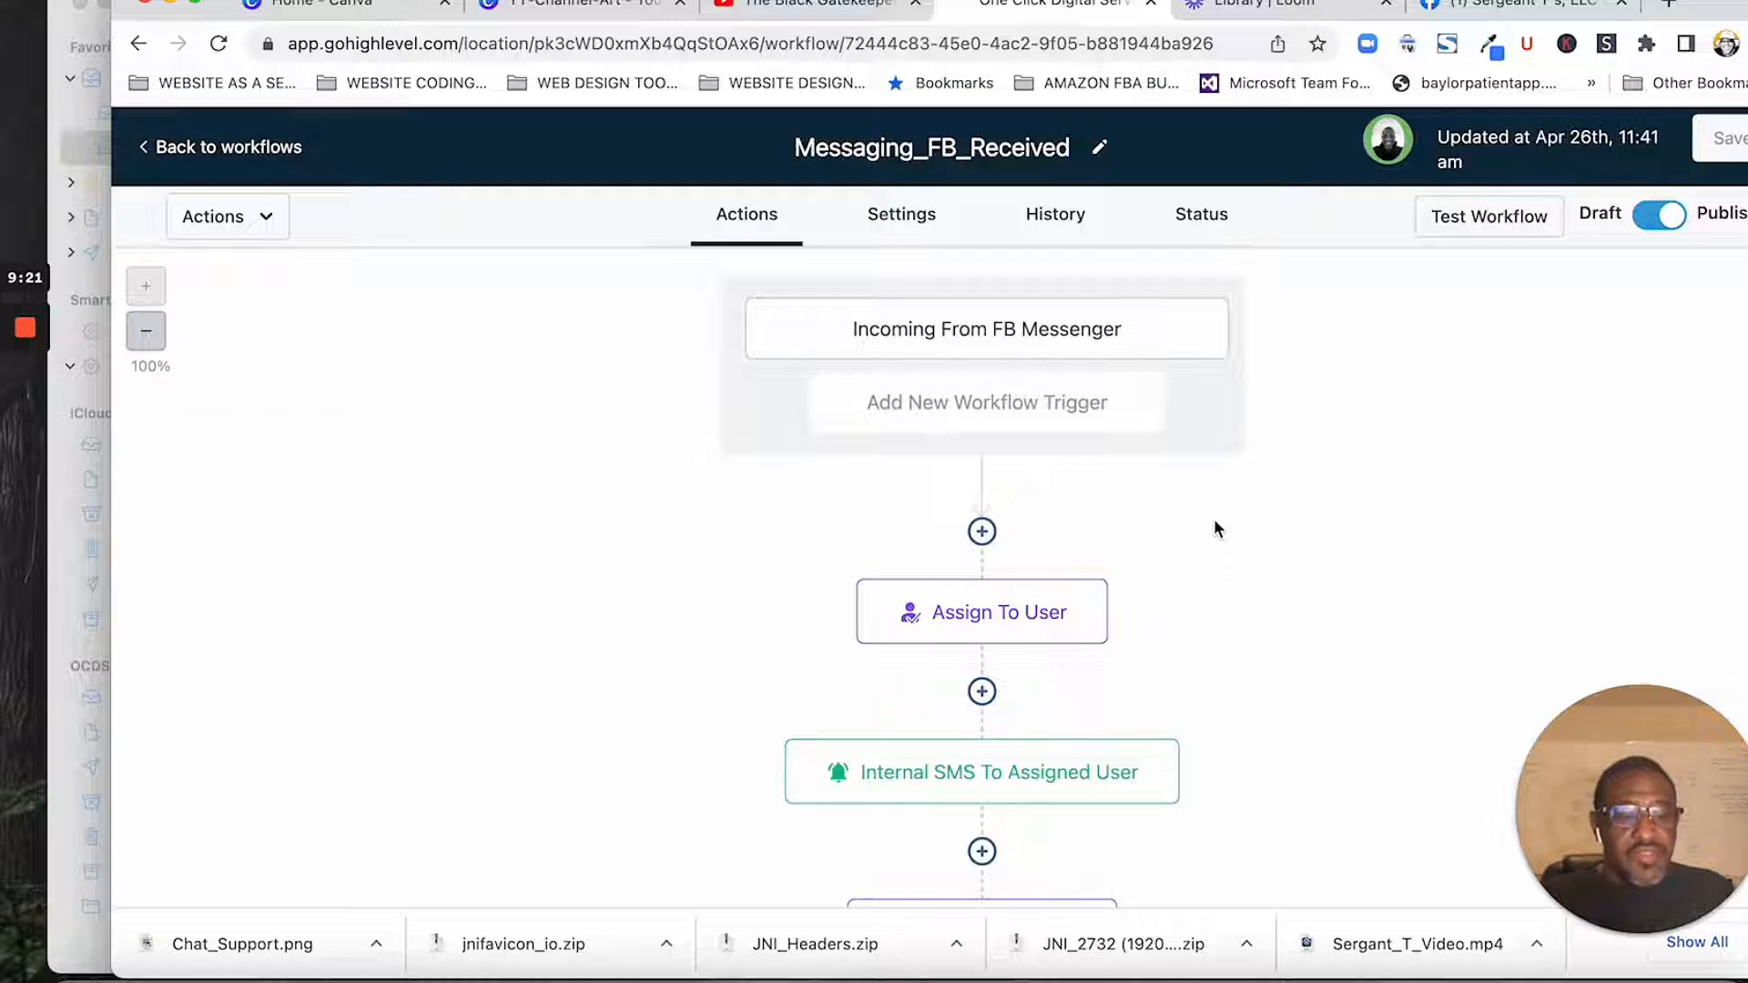
- Review the settings and reply channel filter of the Incoming From FB Messenger trigger, closing them without changes
{"action": "left_click", "coordinate": [964, 336]}
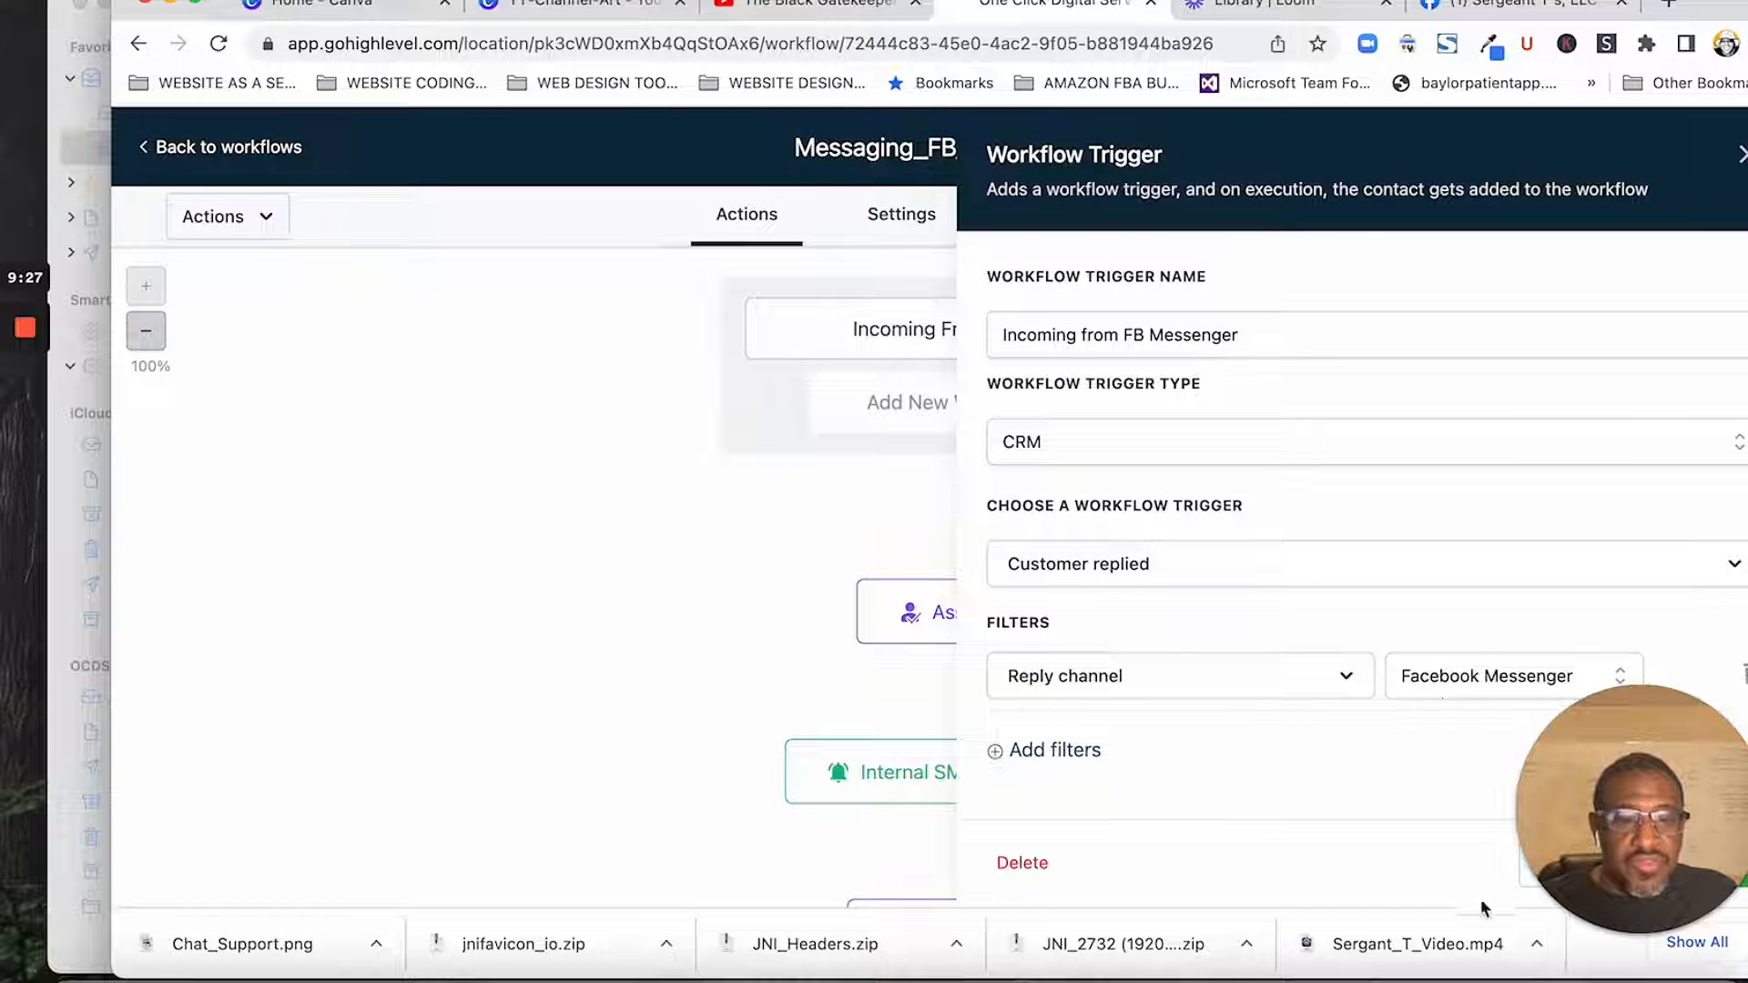
{"action": "left_click_drag", "start_coordinate": [1651, 723], "coordinate": [206, 719]}
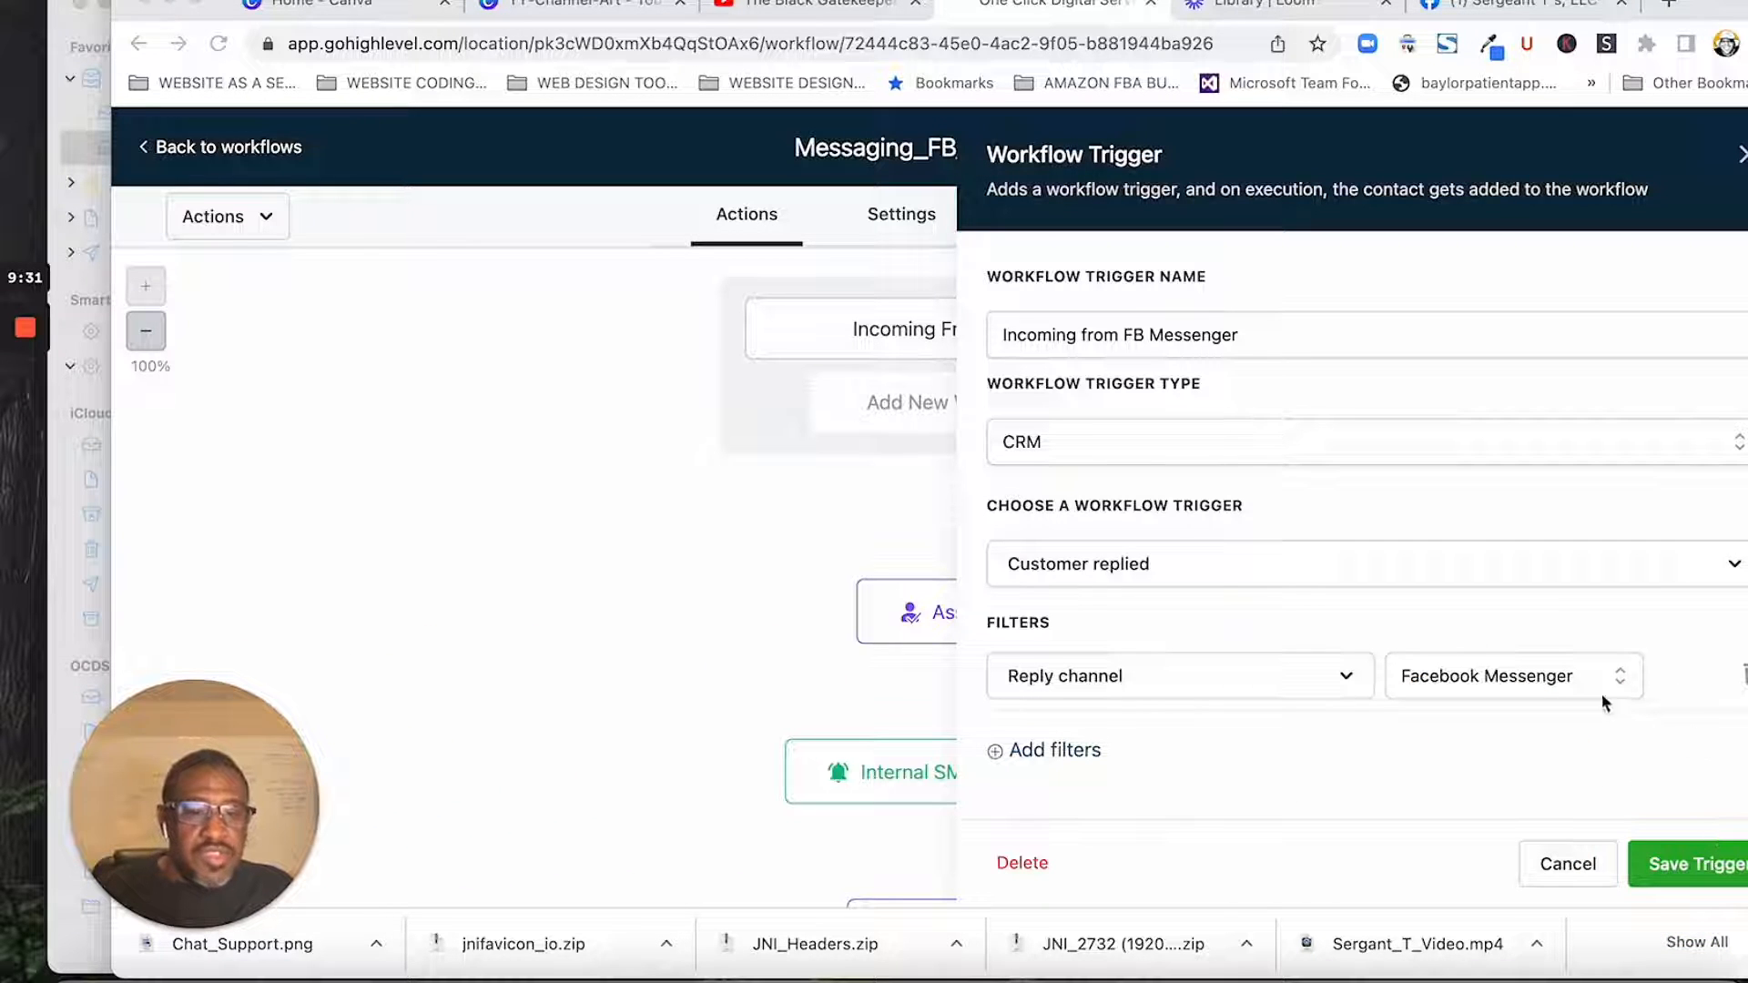
{"action": "left_click", "coordinate": [1575, 876]}
- Review the users and assignment option of the workflow's Assign To User action, closing it without changes
{"action": "scroll", "coordinate": [1276, 607], "scroll_direction": "down", "scroll_amount": 2}
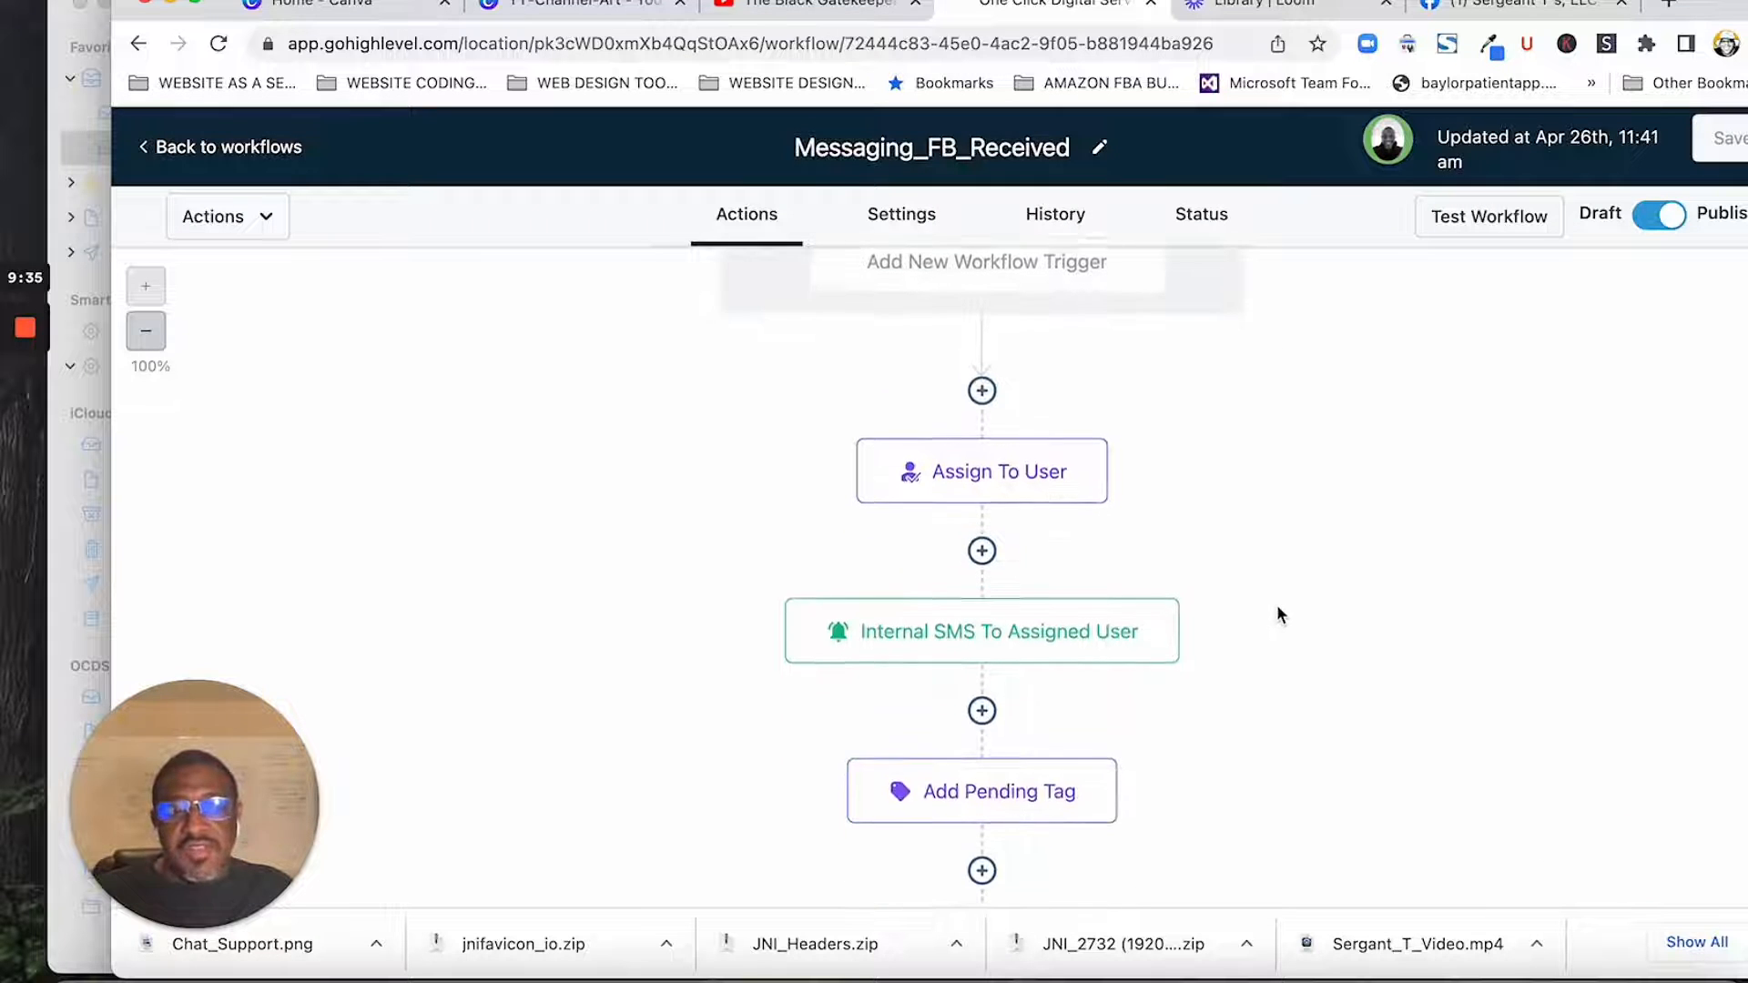
{"action": "scroll", "coordinate": [1283, 611], "scroll_direction": "up", "scroll_amount": 2}
{"action": "scroll", "coordinate": [1281, 609], "scroll_direction": "down", "scroll_amount": 2}
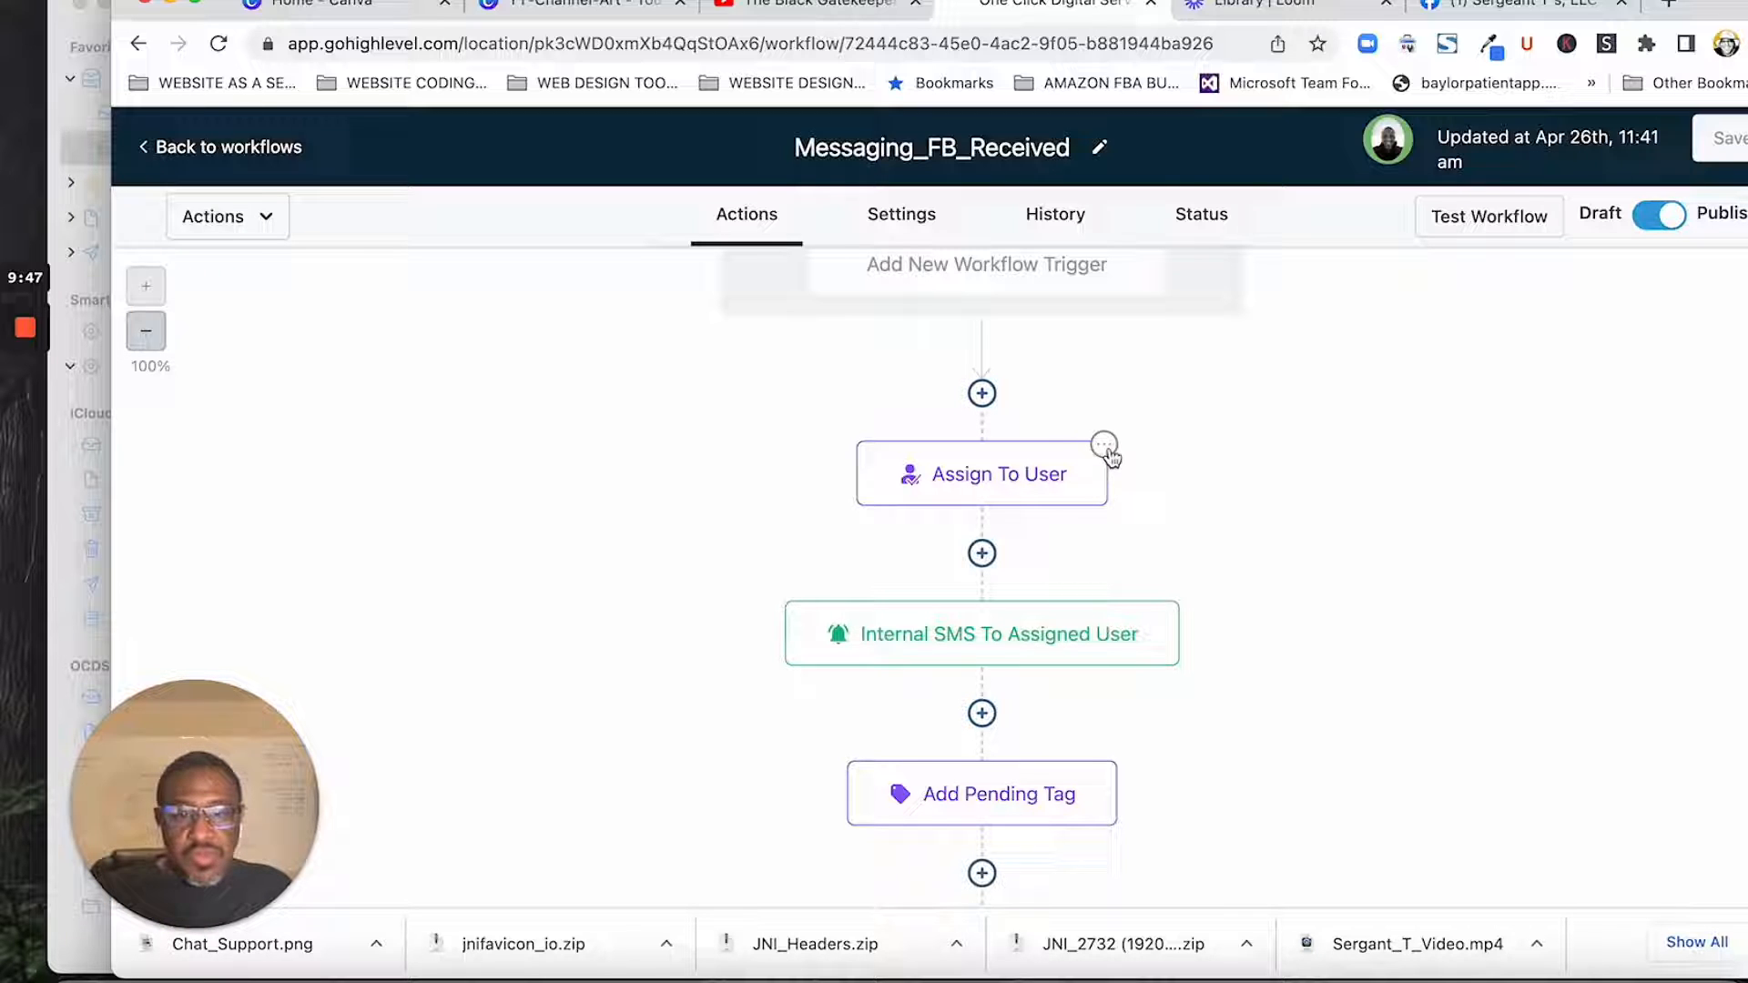
{"action": "left_click", "coordinate": [1013, 475]}
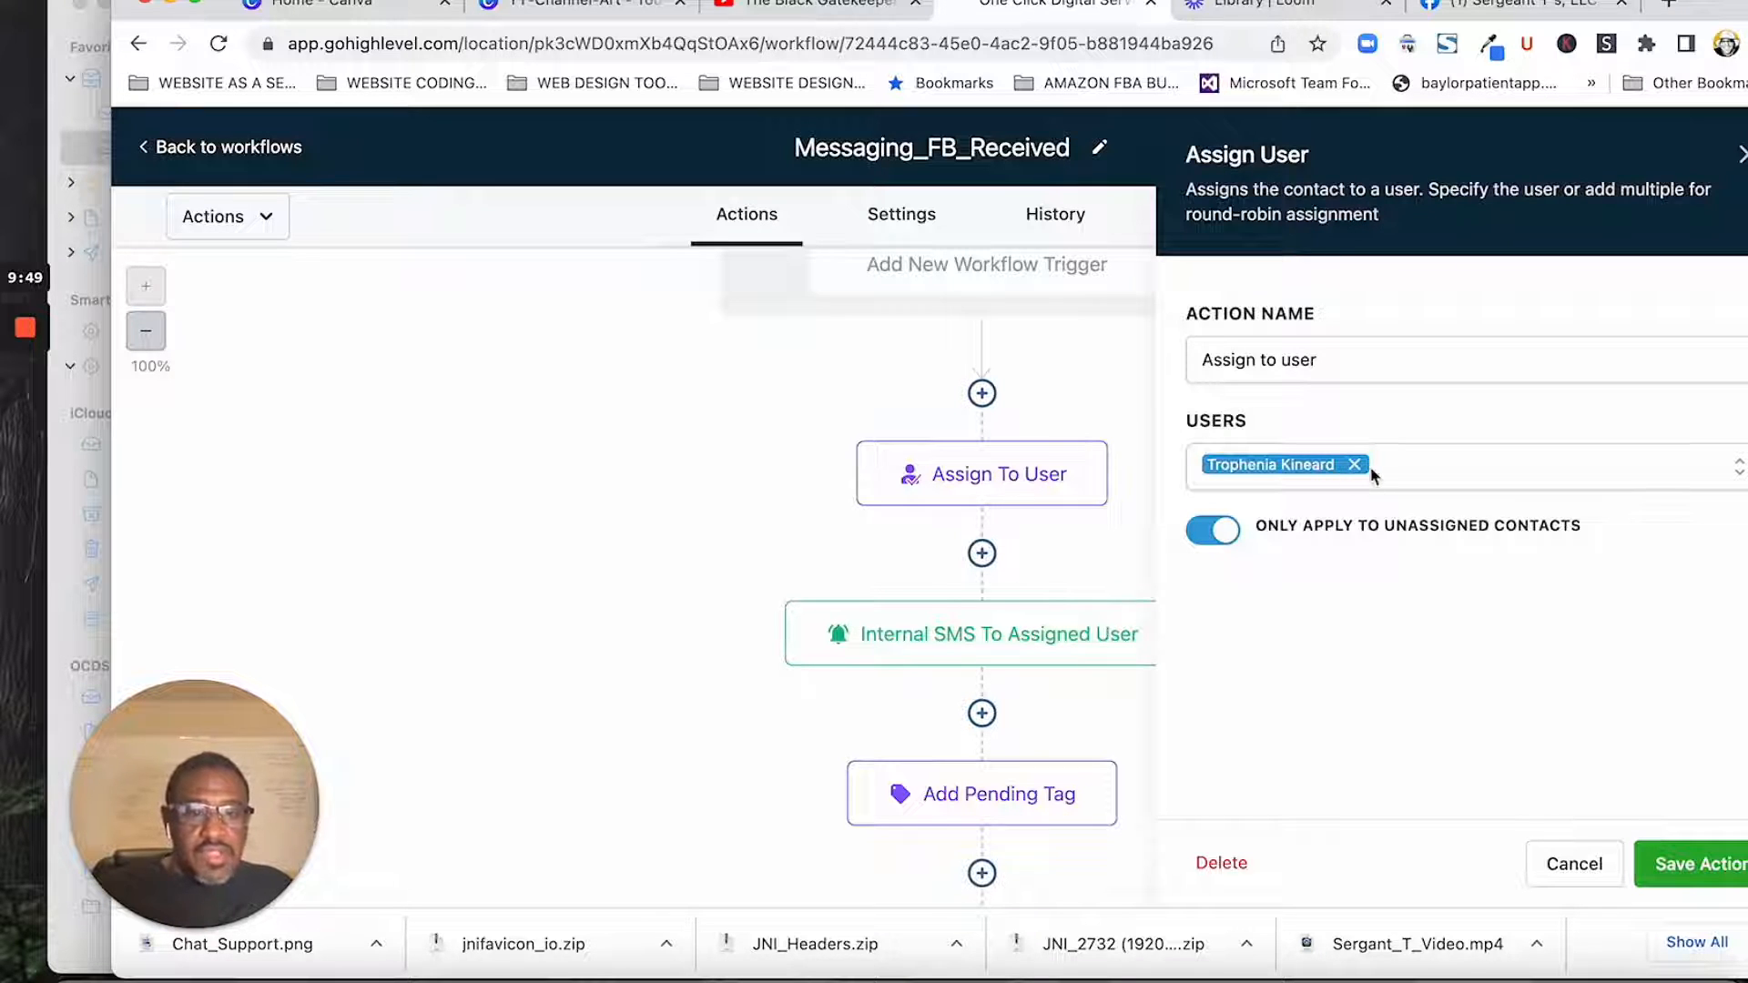
{"action": "left_click", "coordinate": [1573, 863]}
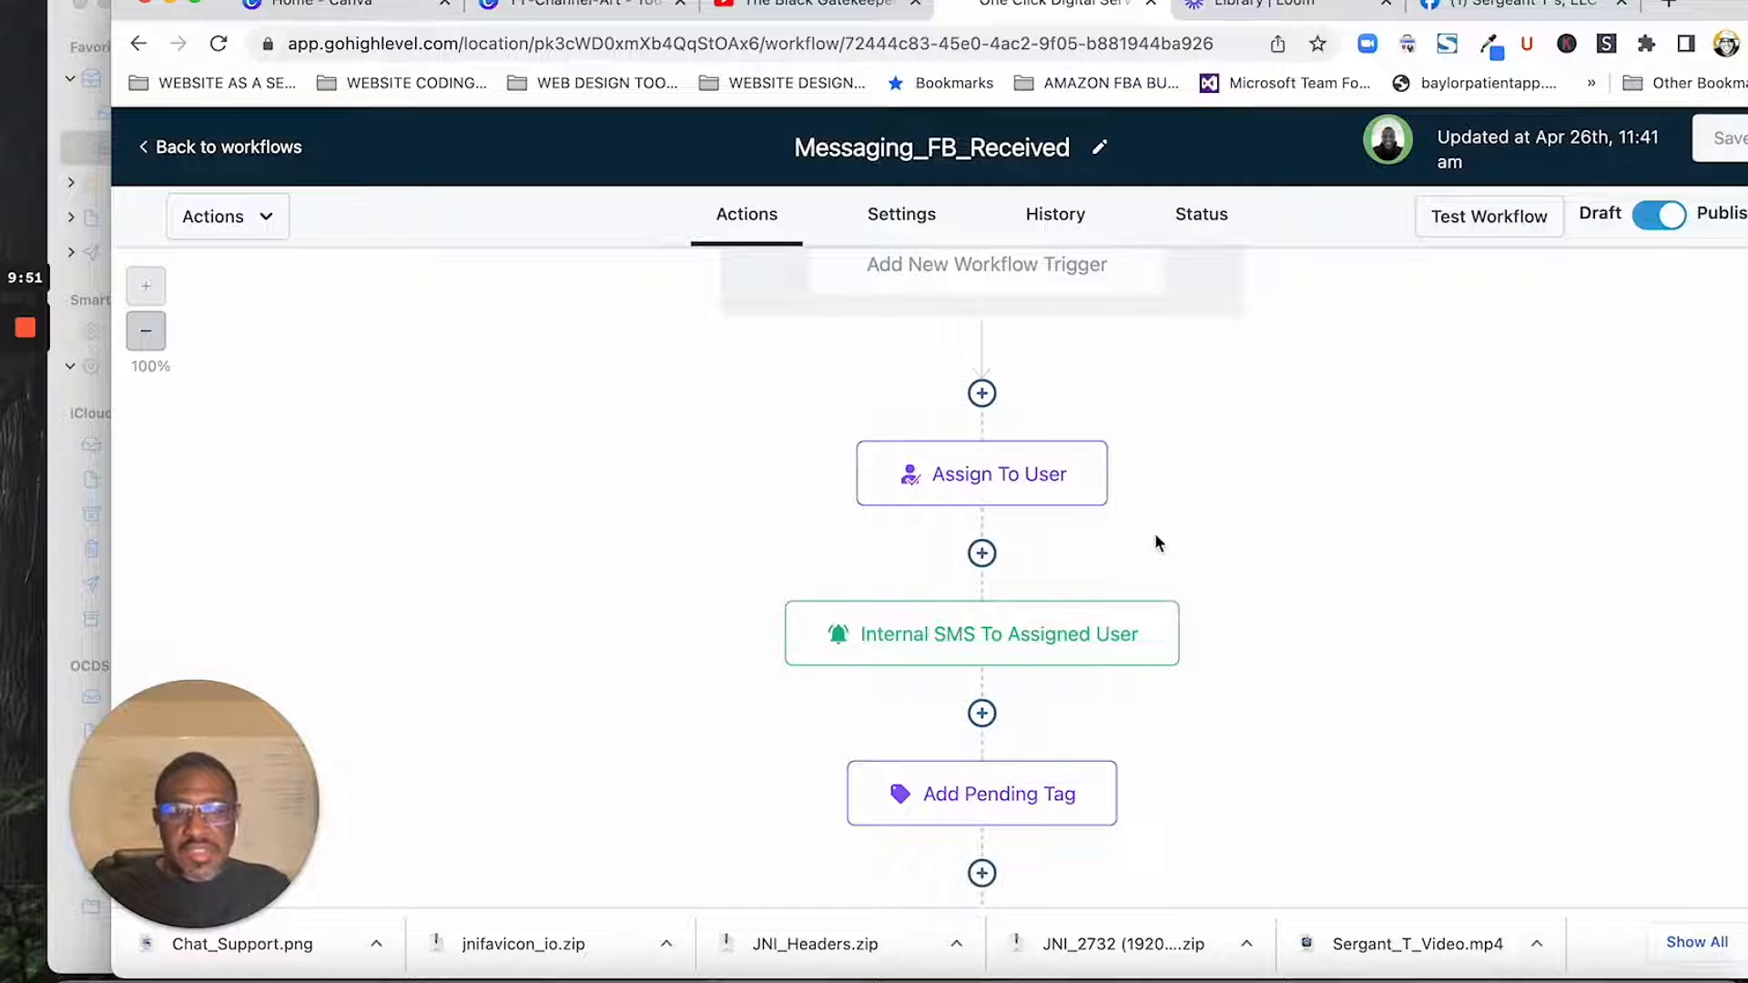
- Review the notification type, recipient and message of the Internal SMS to Assigned User action, and save the action as it is
{"action": "scroll", "coordinate": [1154, 544], "scroll_direction": "down", "scroll_amount": 2}
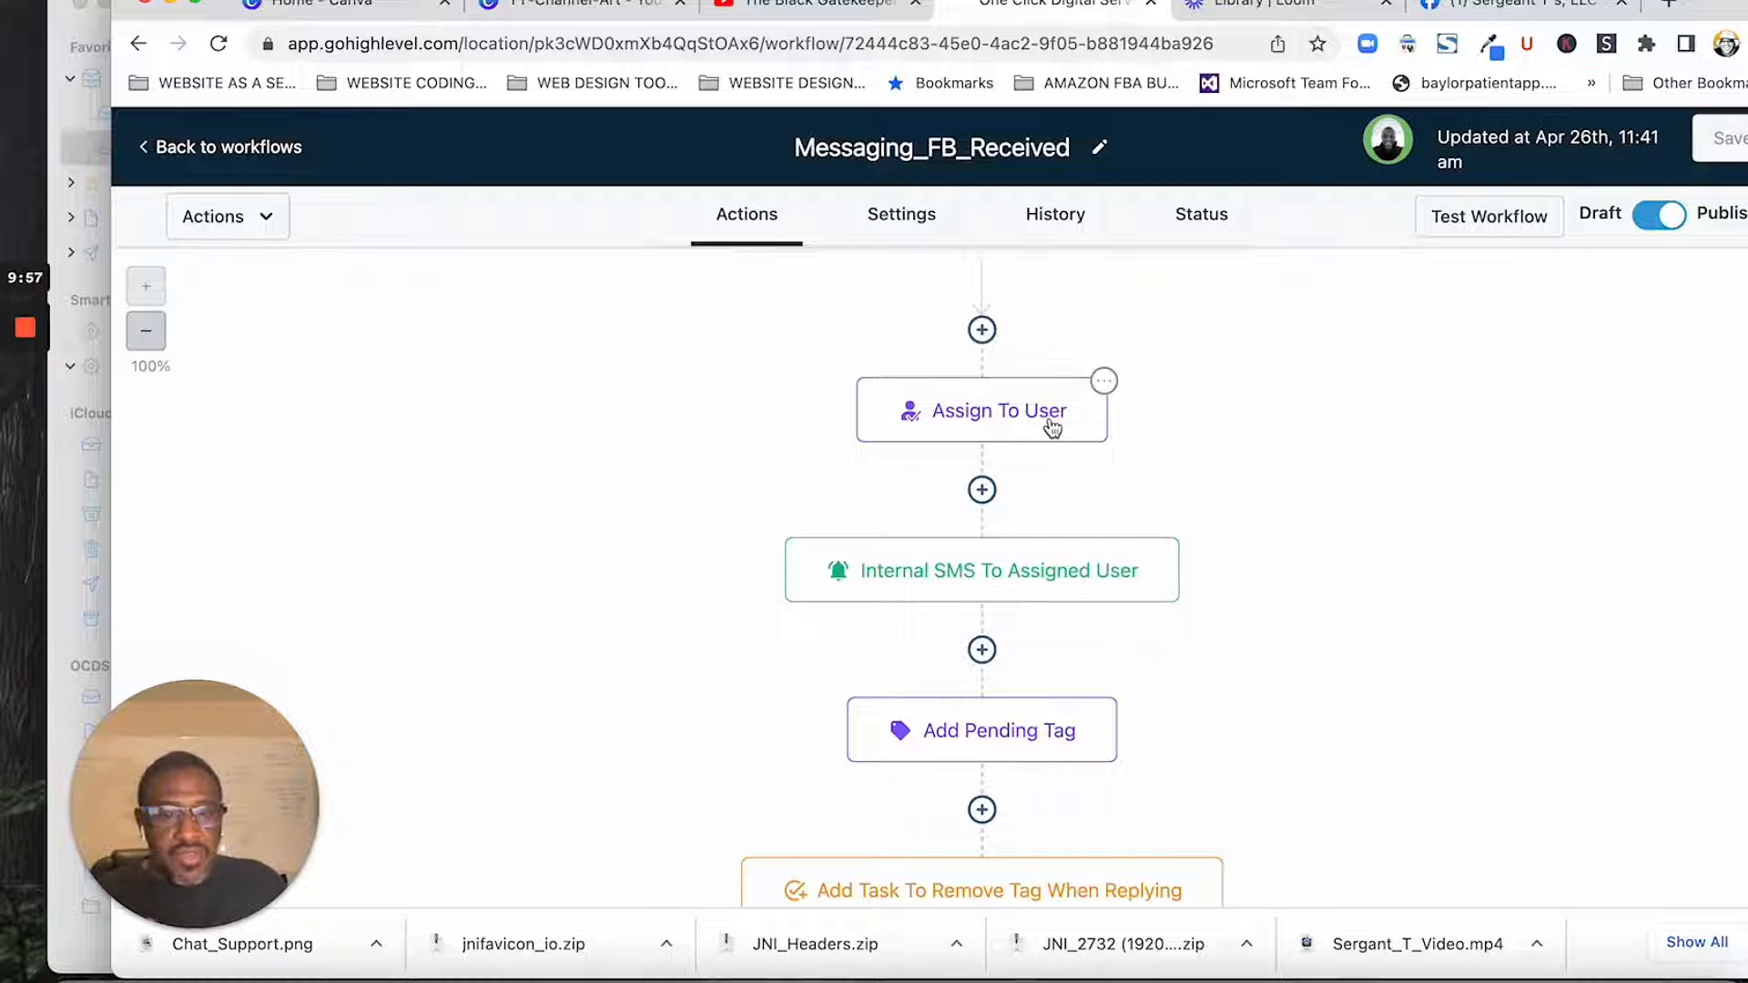
{"action": "scroll", "coordinate": [1193, 574], "scroll_direction": "down", "scroll_amount": 5}
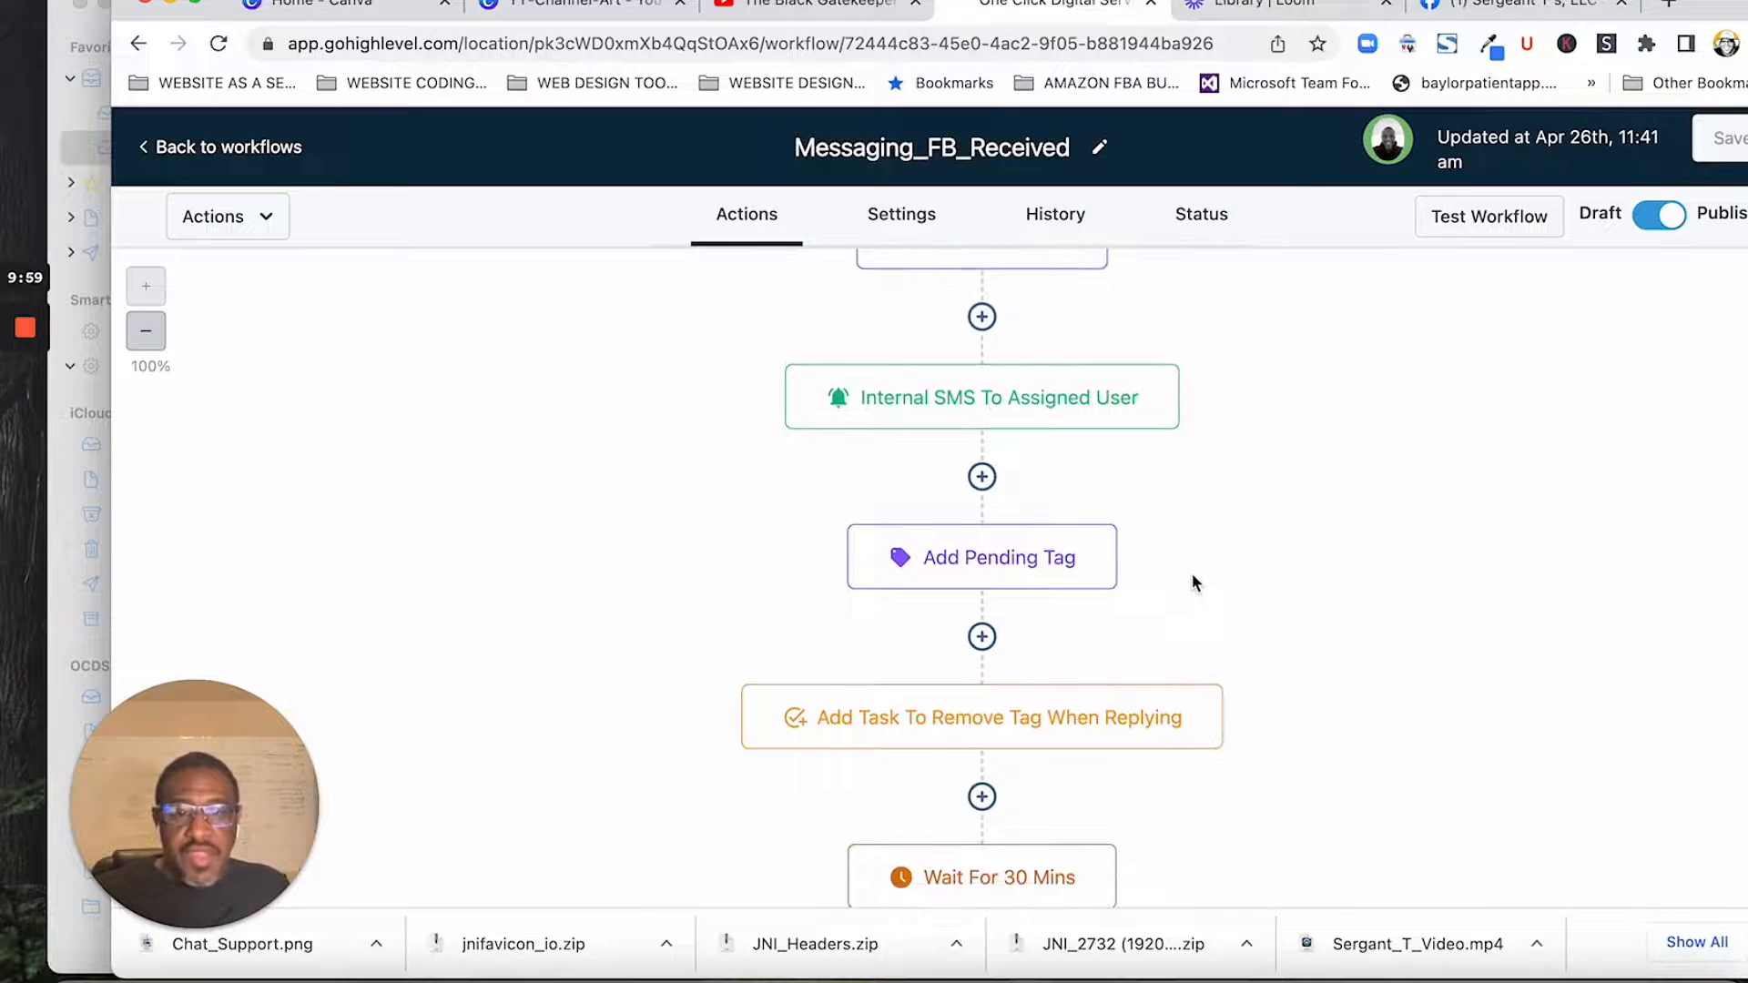
{"action": "left_click", "coordinate": [1049, 409]}
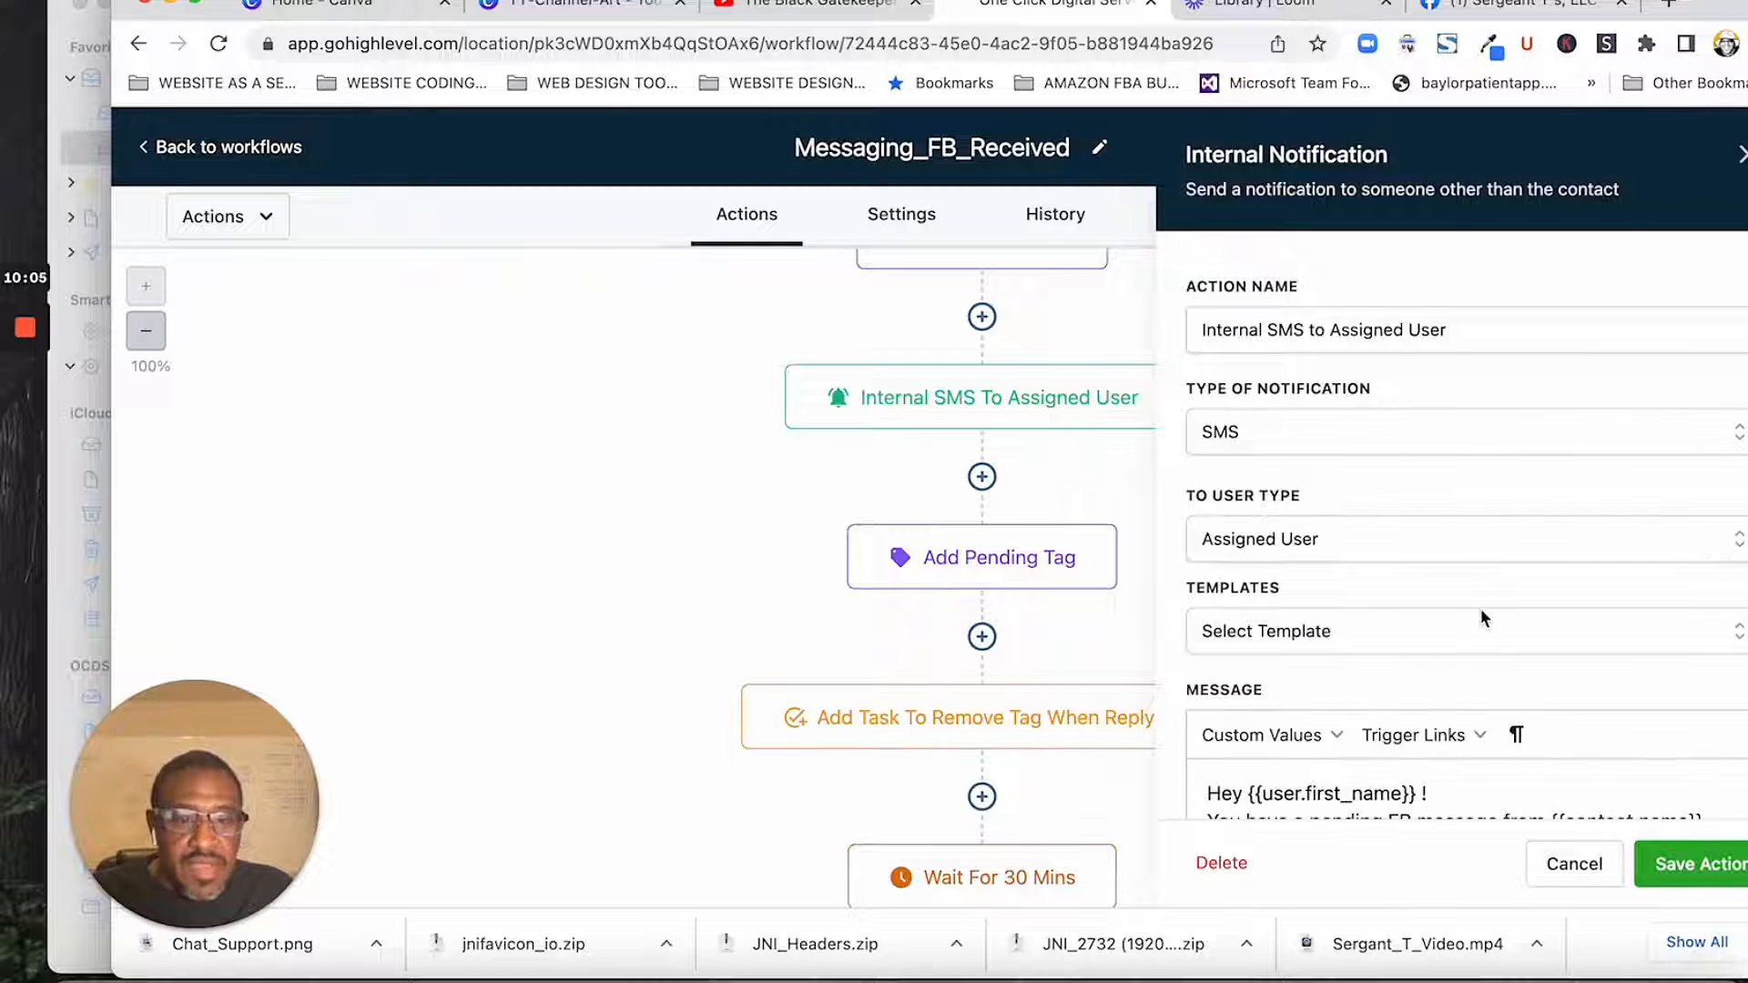
{"action": "scroll", "coordinate": [1308, 541], "scroll_direction": "down", "scroll_amount": 2}
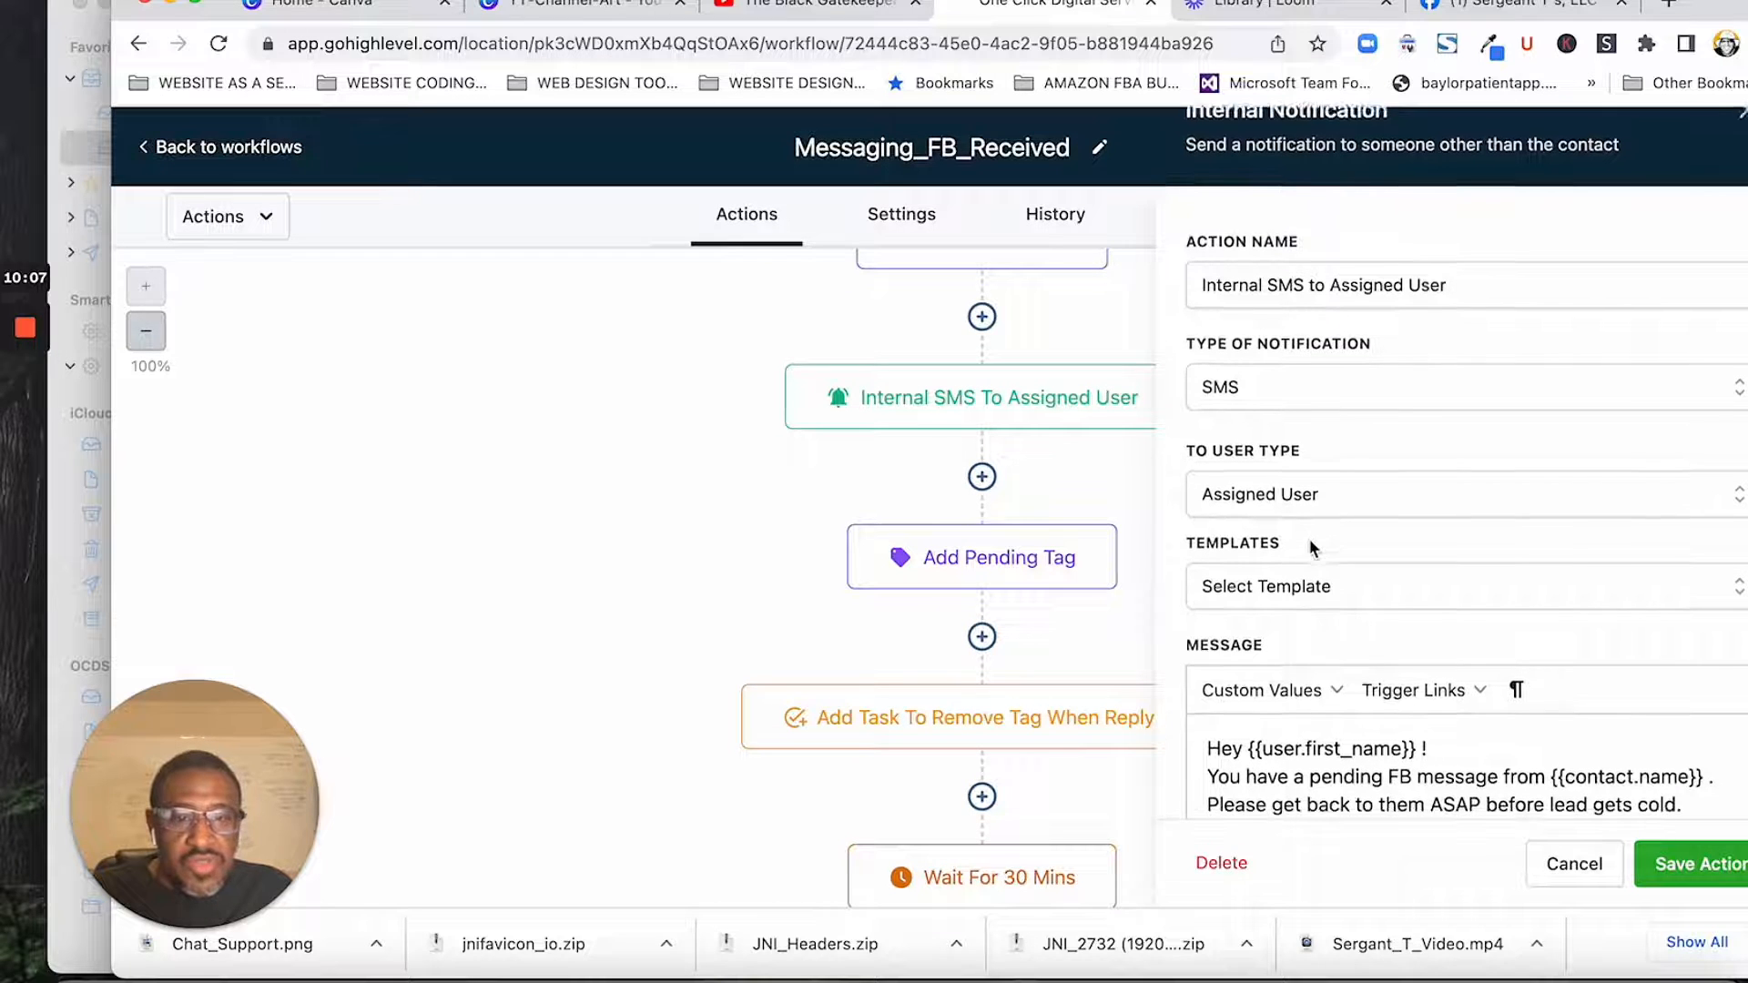
{"action": "scroll", "coordinate": [1311, 546], "scroll_direction": "down", "scroll_amount": 3}
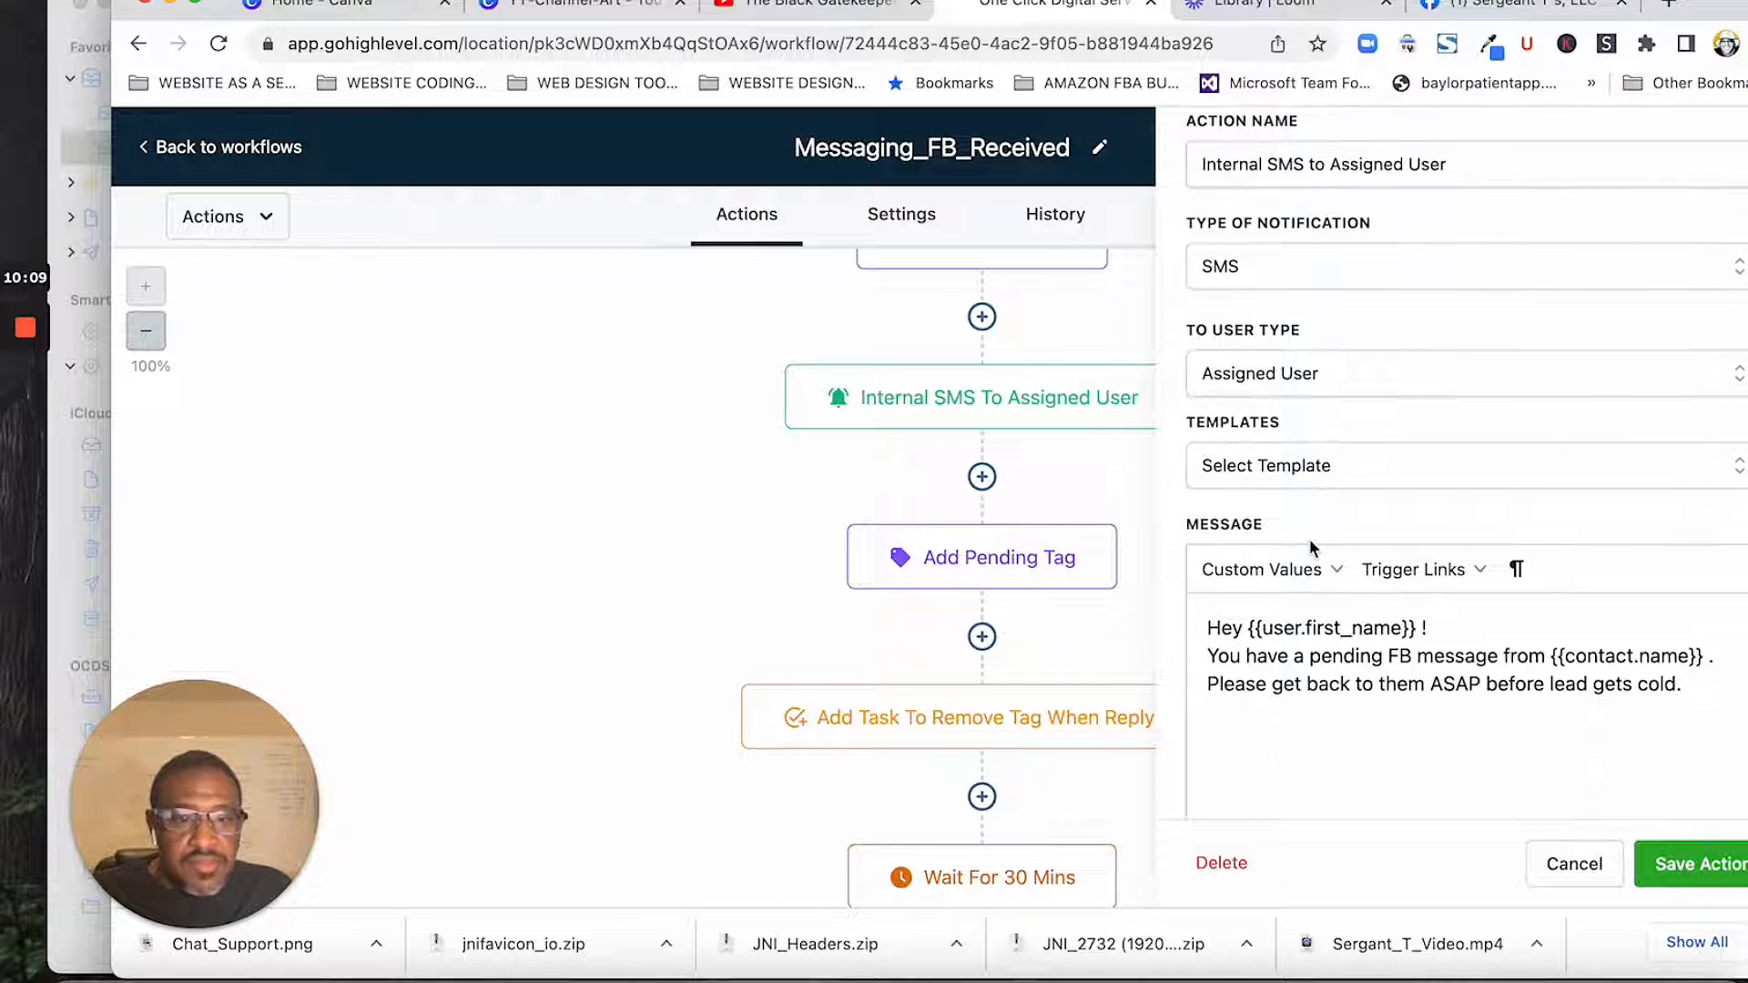
{"action": "scroll", "coordinate": [1311, 546], "scroll_direction": "down", "scroll_amount": 2}
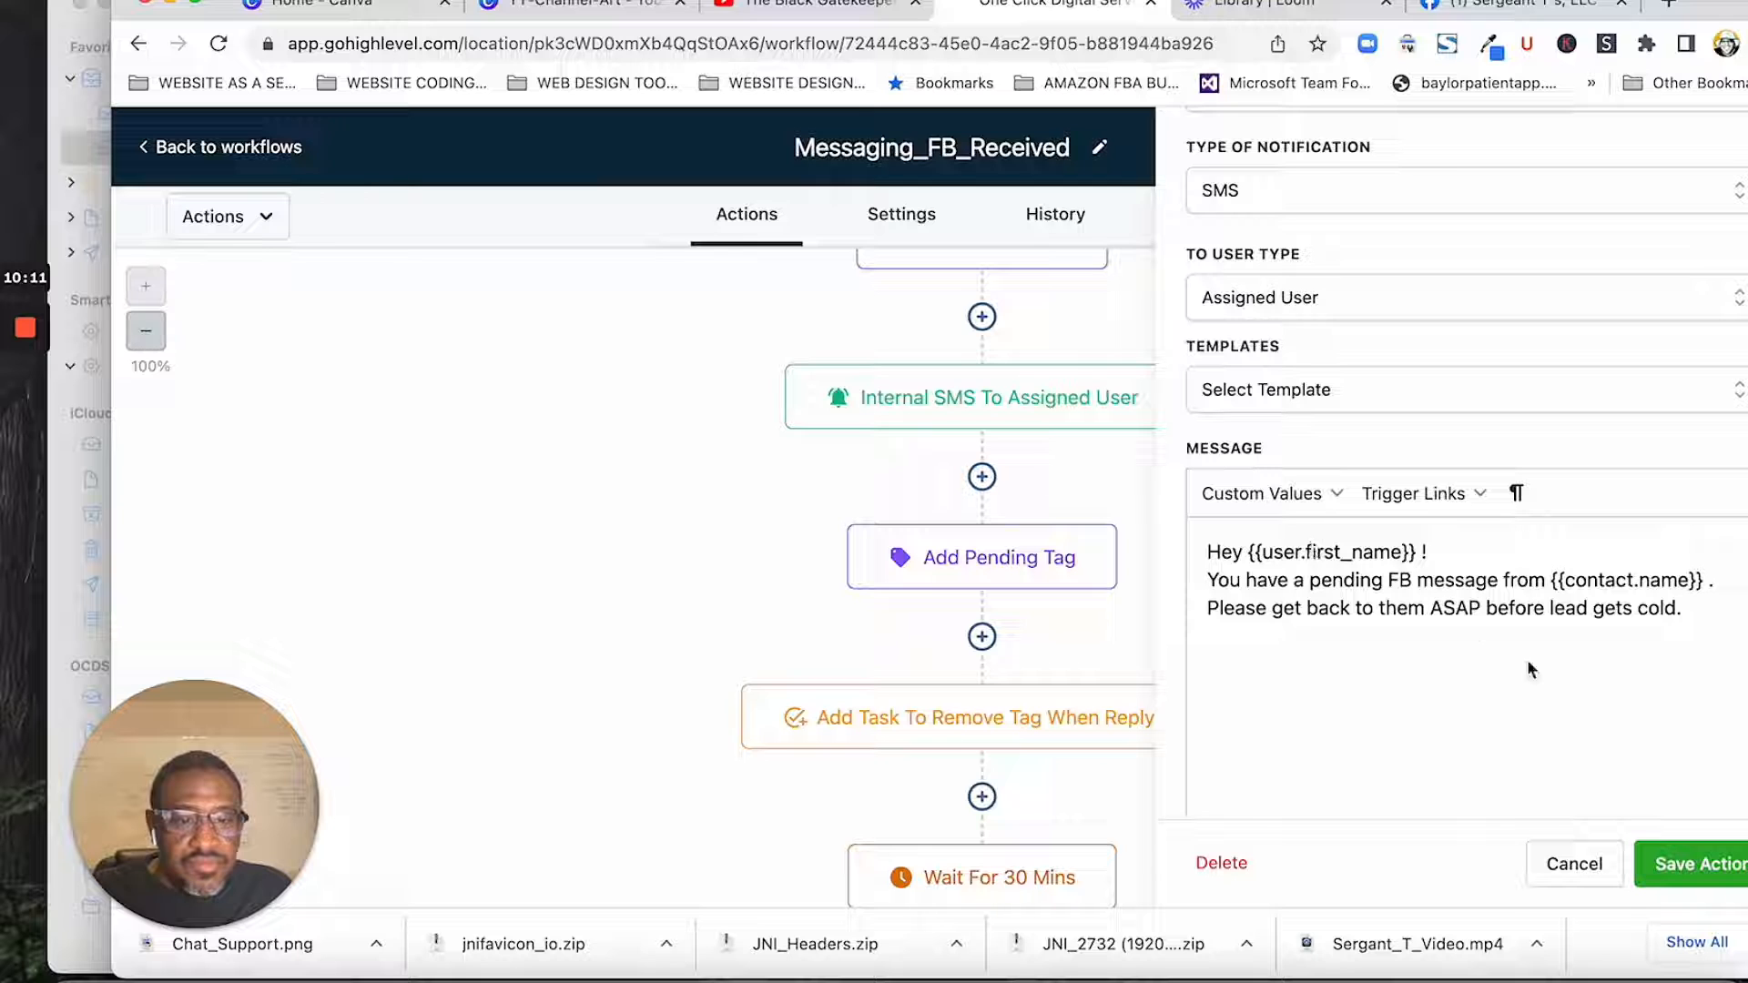
{"action": "left_click", "coordinate": [1686, 875]}
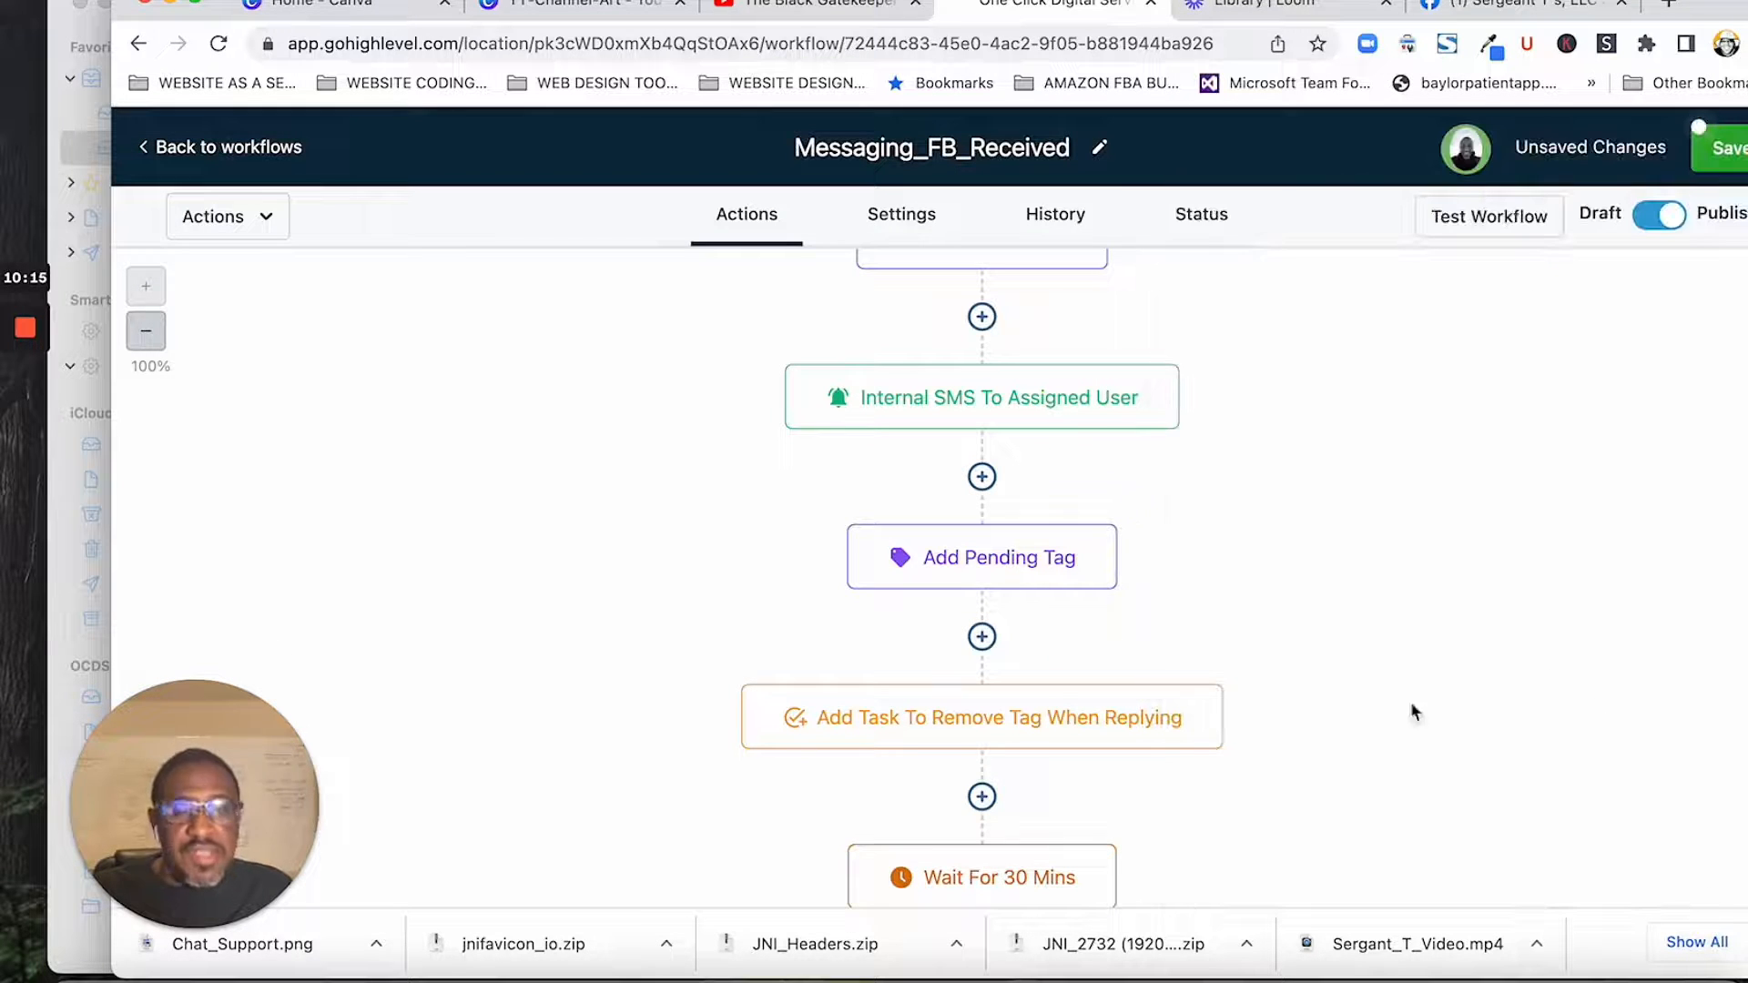
{"action": "scroll", "coordinate": [1347, 510], "scroll_direction": "down", "scroll_amount": 1}
{"action": "scroll", "coordinate": [1347, 510], "scroll_direction": "up", "scroll_amount": 3}
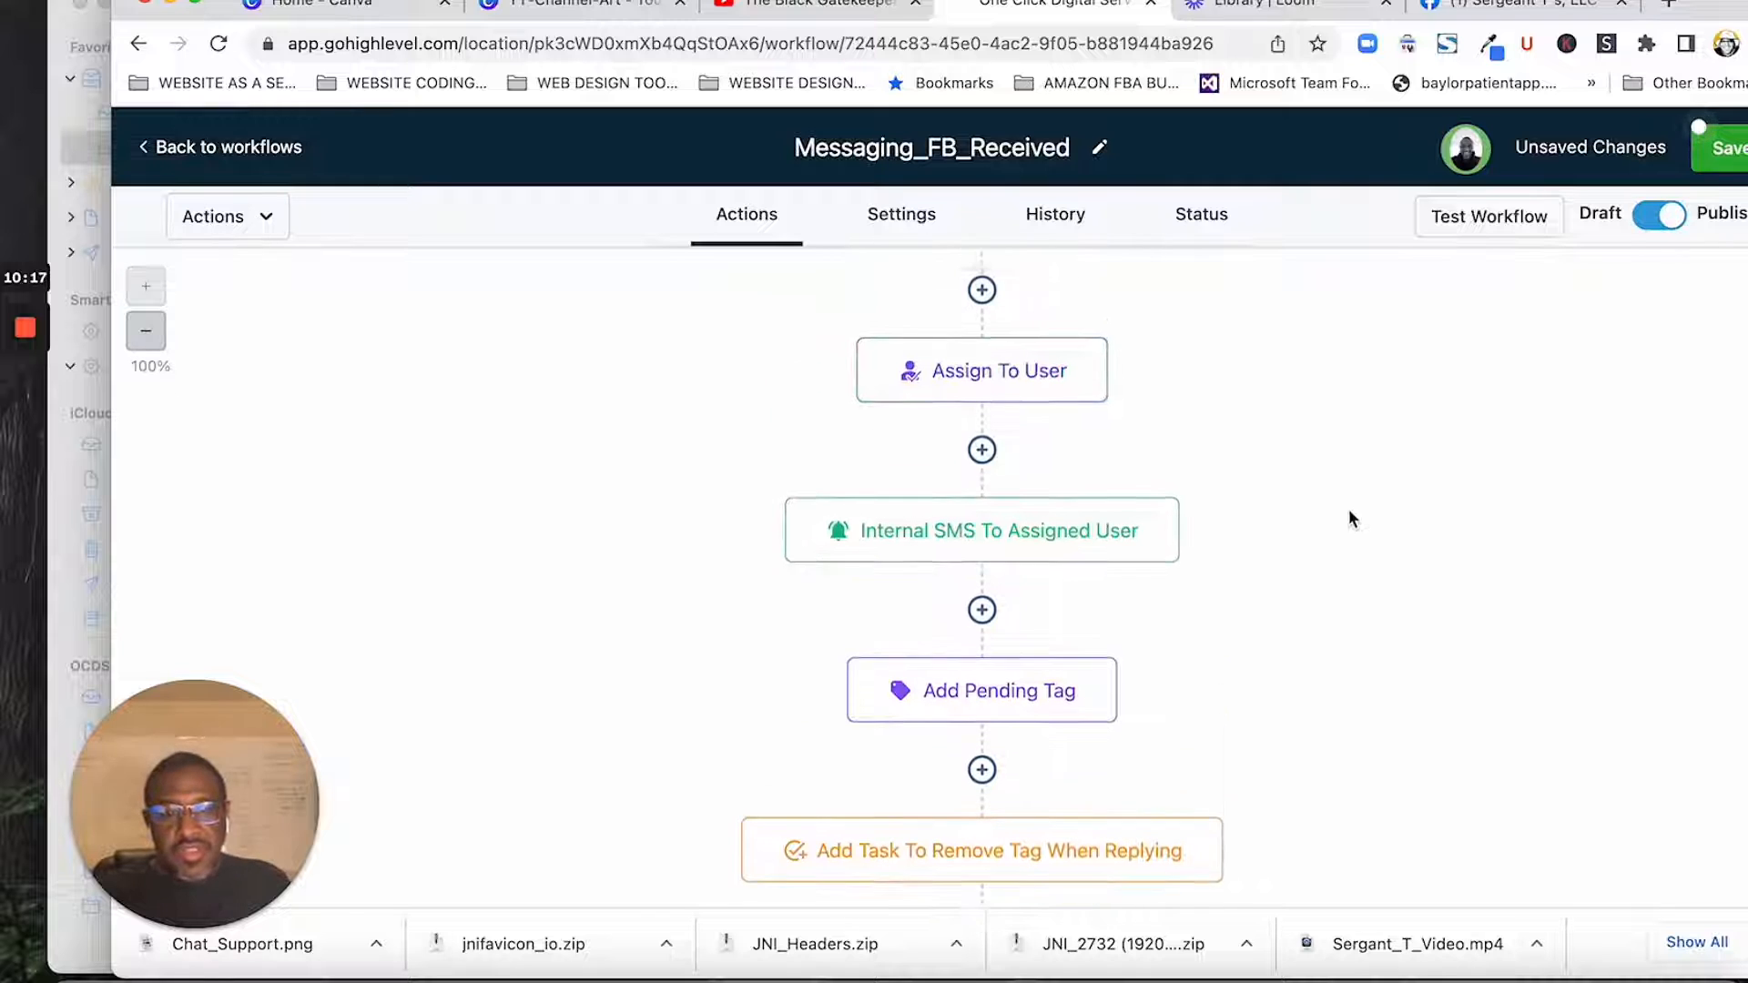
{"action": "left_click", "coordinate": [1080, 569]}
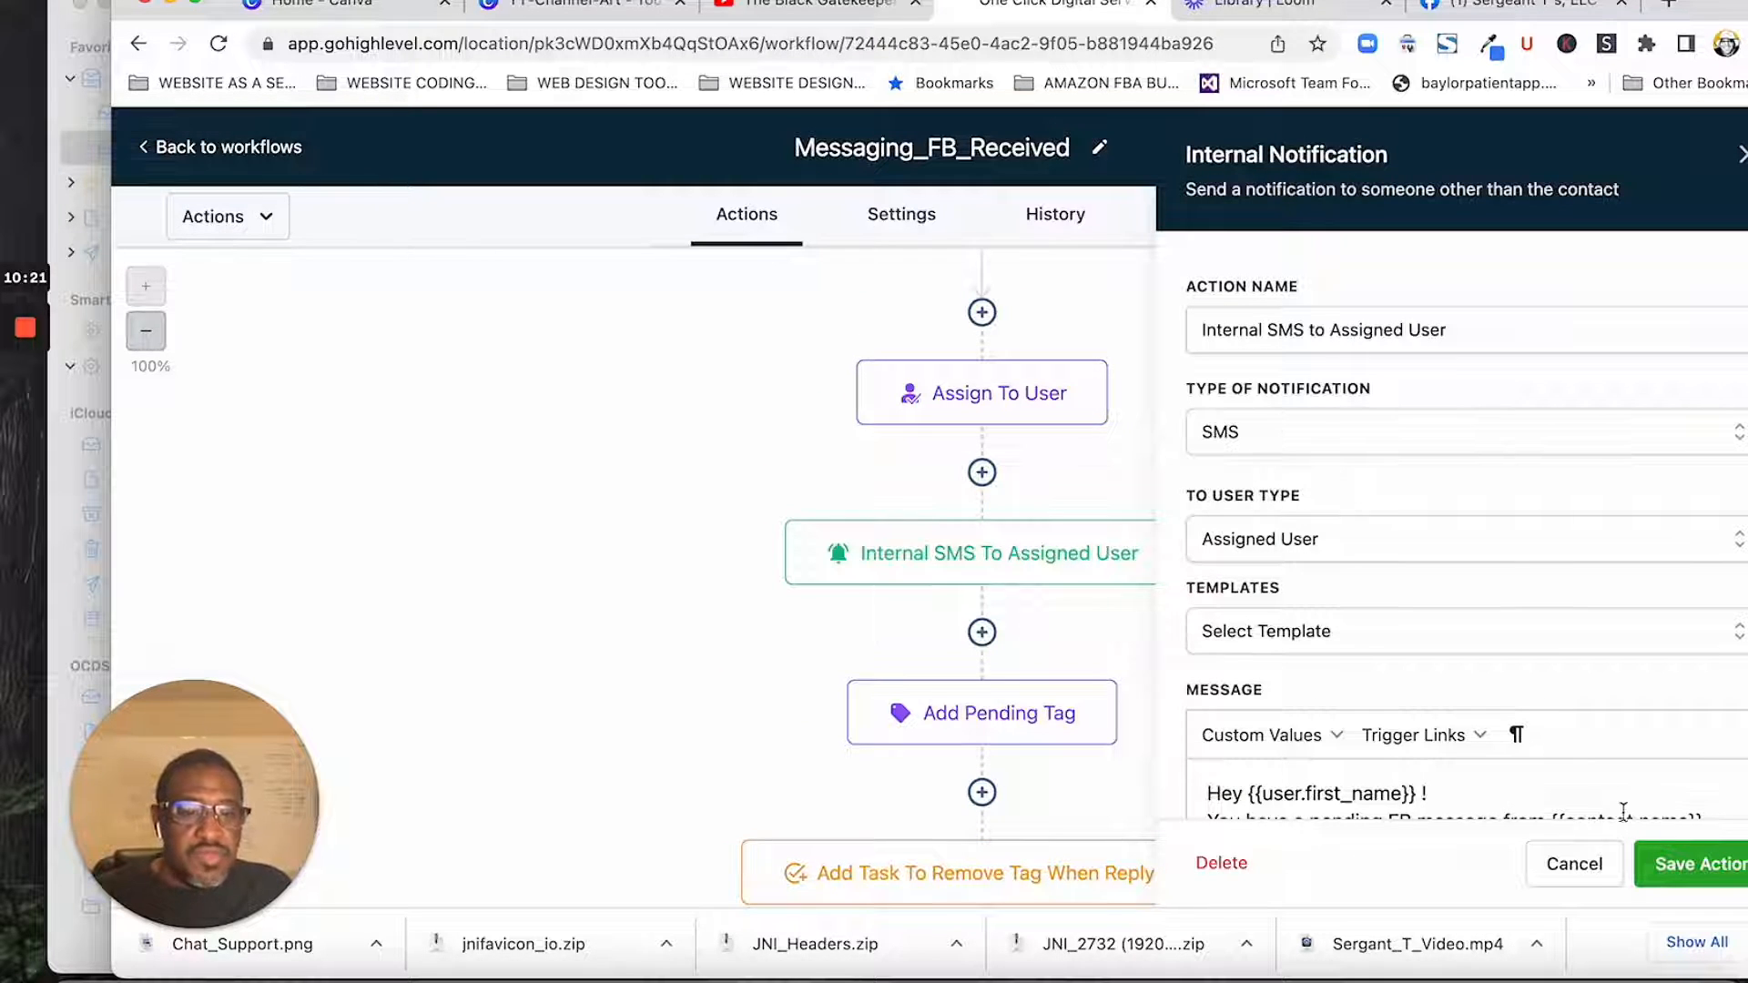
{"action": "left_click", "coordinate": [1695, 864]}
- Review the tag assigned by the Add Pending Tag action and save the action unchanged
{"action": "scroll", "coordinate": [1314, 653], "scroll_direction": "down", "scroll_amount": 3}
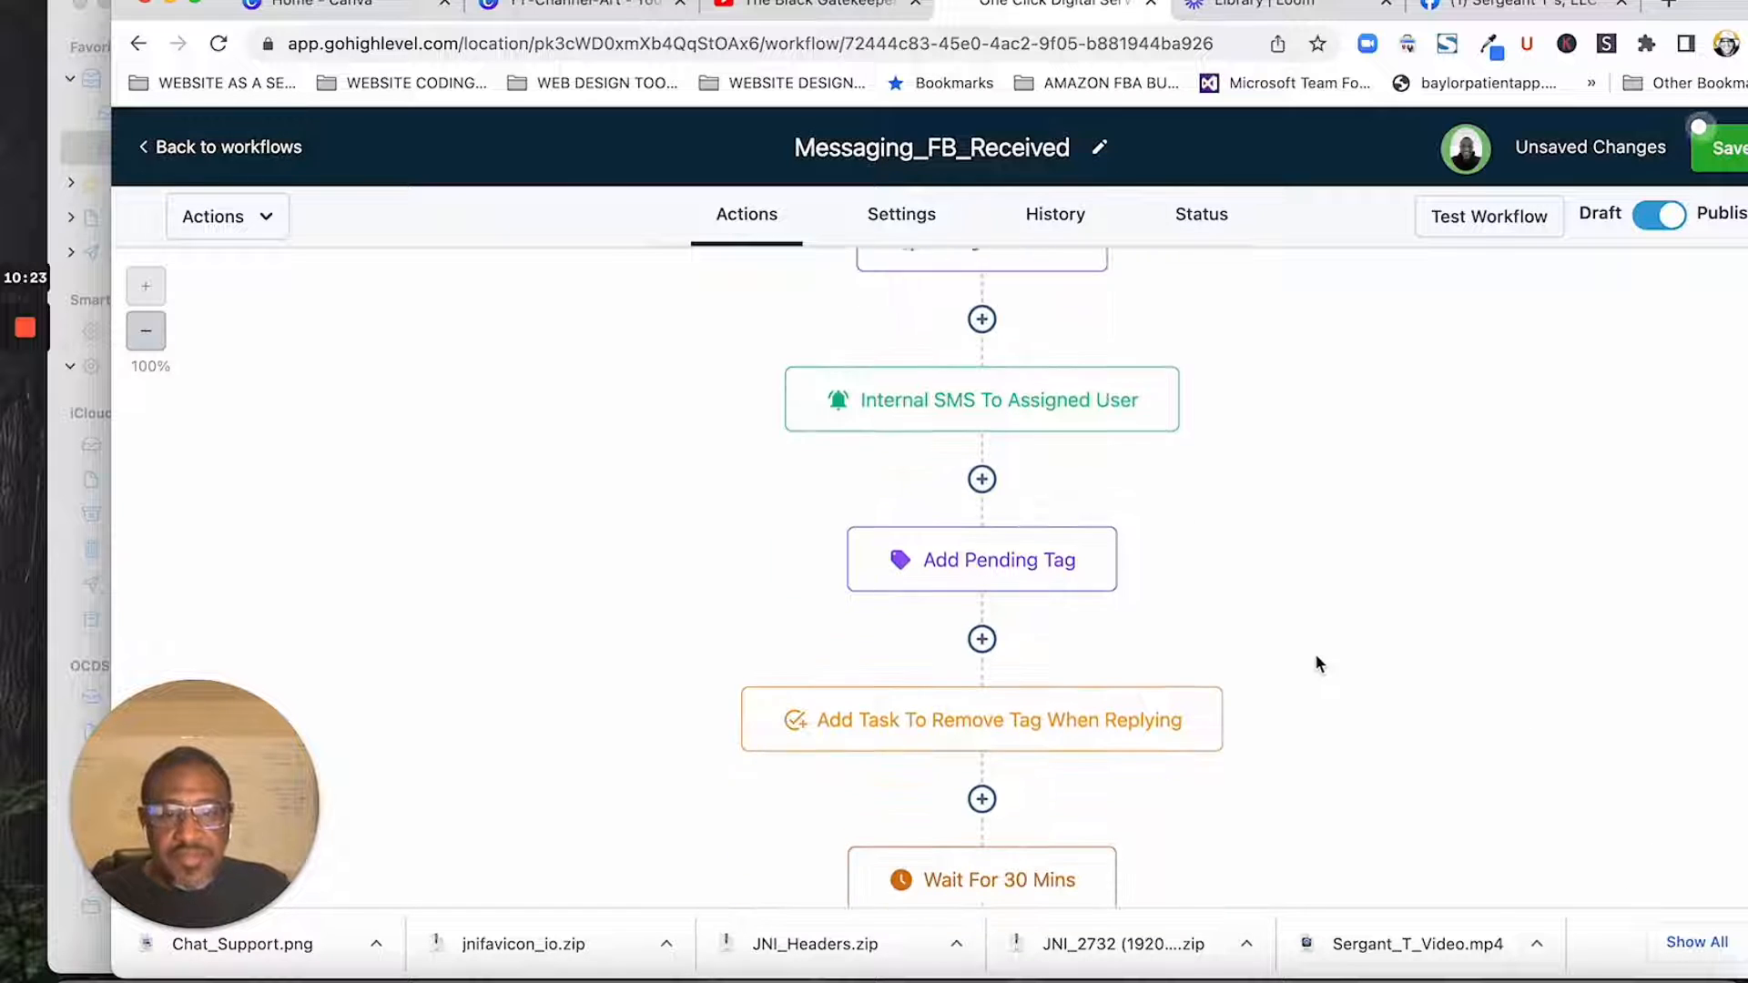
{"action": "left_click", "coordinate": [1045, 491]}
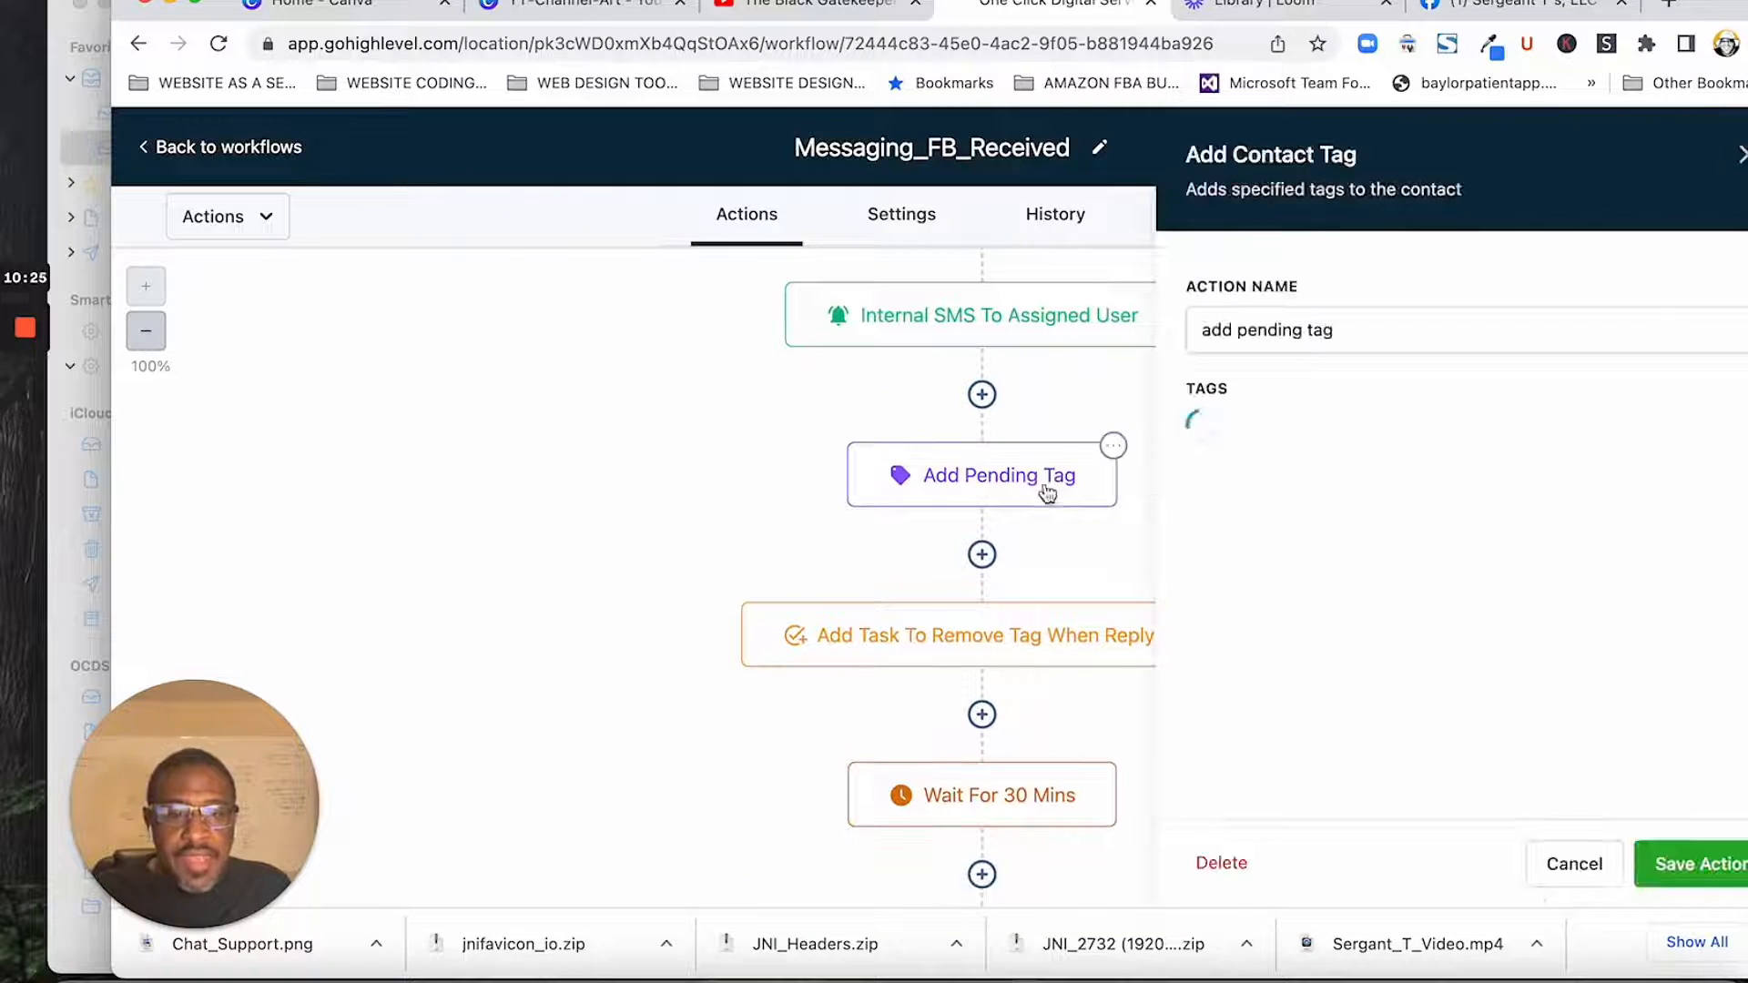
{"action": "left_click", "coordinate": [1690, 864]}
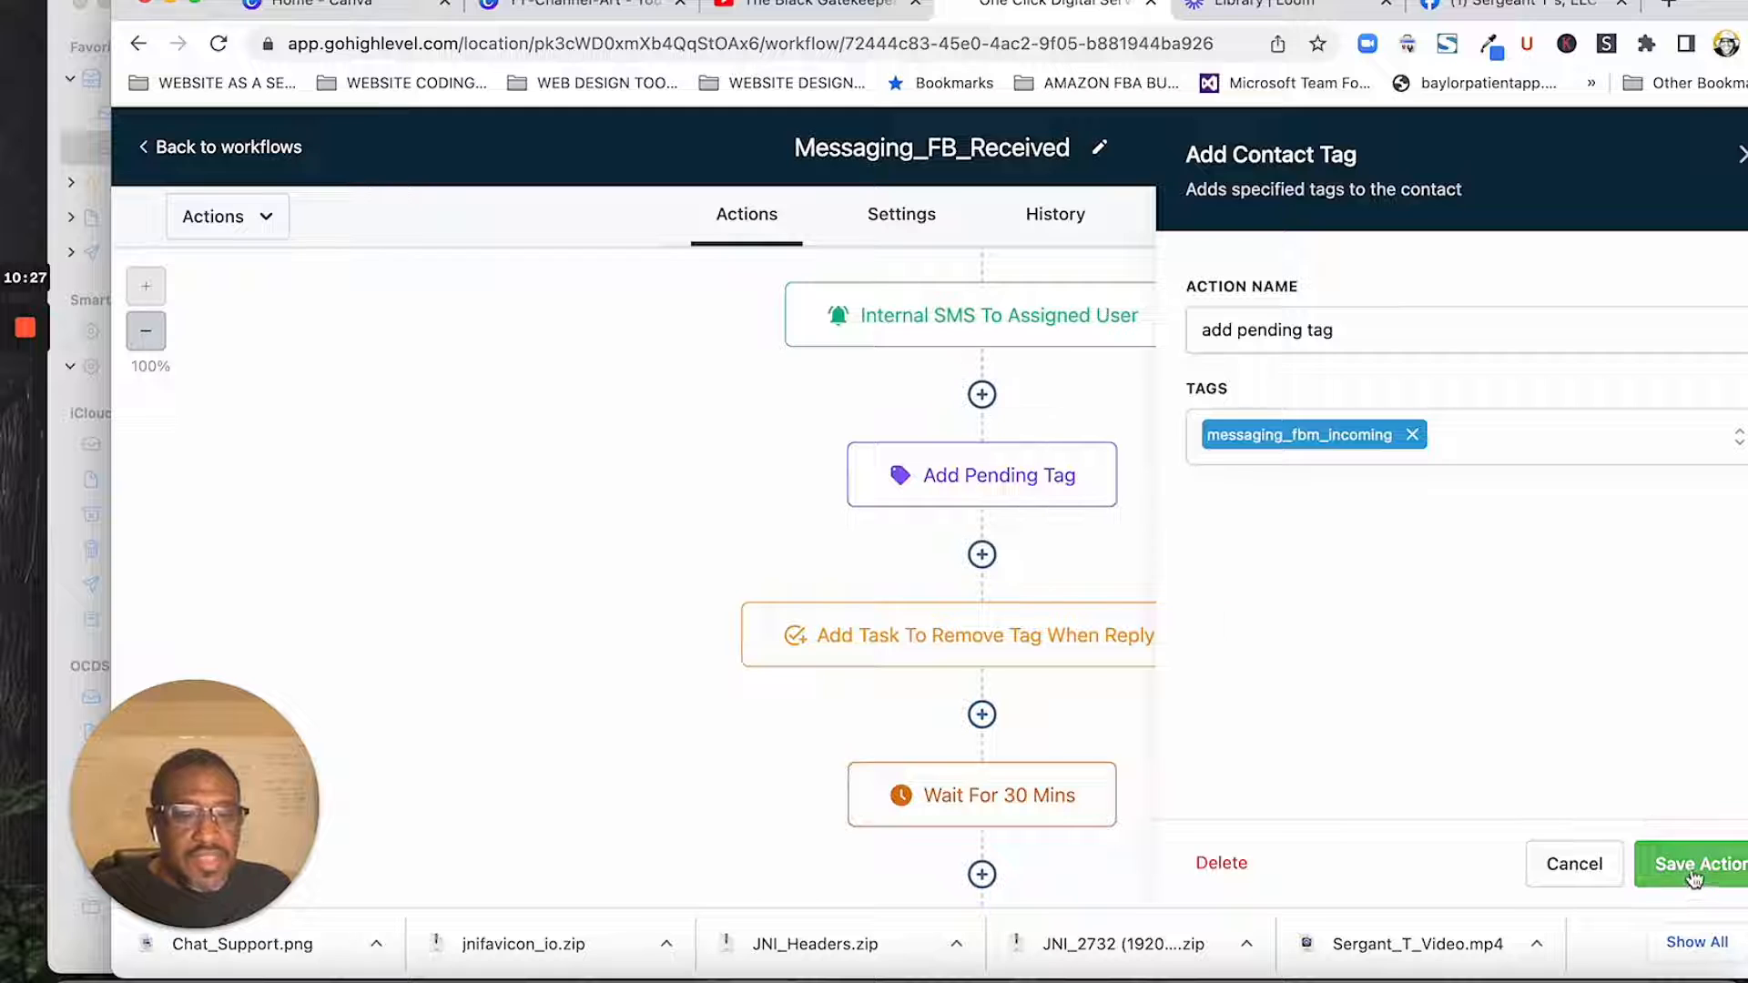
- Review the time delay of the Wait for 30 mins action and save the action unchanged
{"action": "scroll", "coordinate": [1365, 598], "scroll_direction": "down", "scroll_amount": 3}
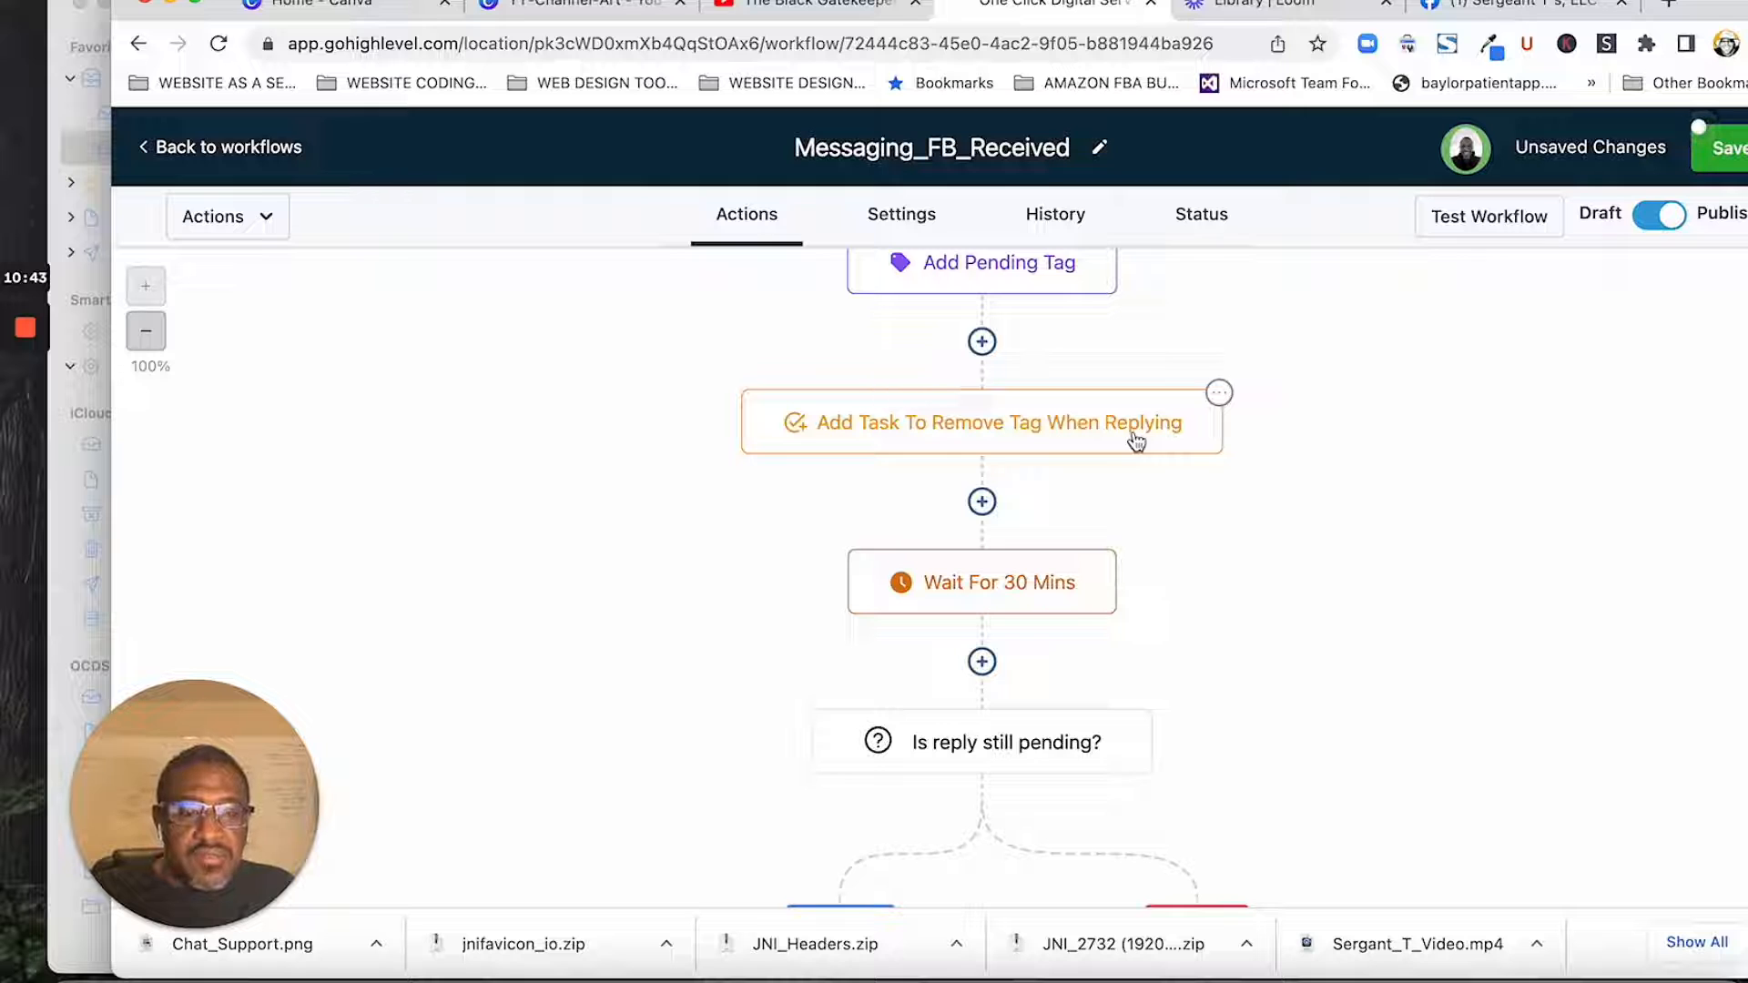
{"action": "scroll", "coordinate": [1336, 582], "scroll_direction": "down", "scroll_amount": 3}
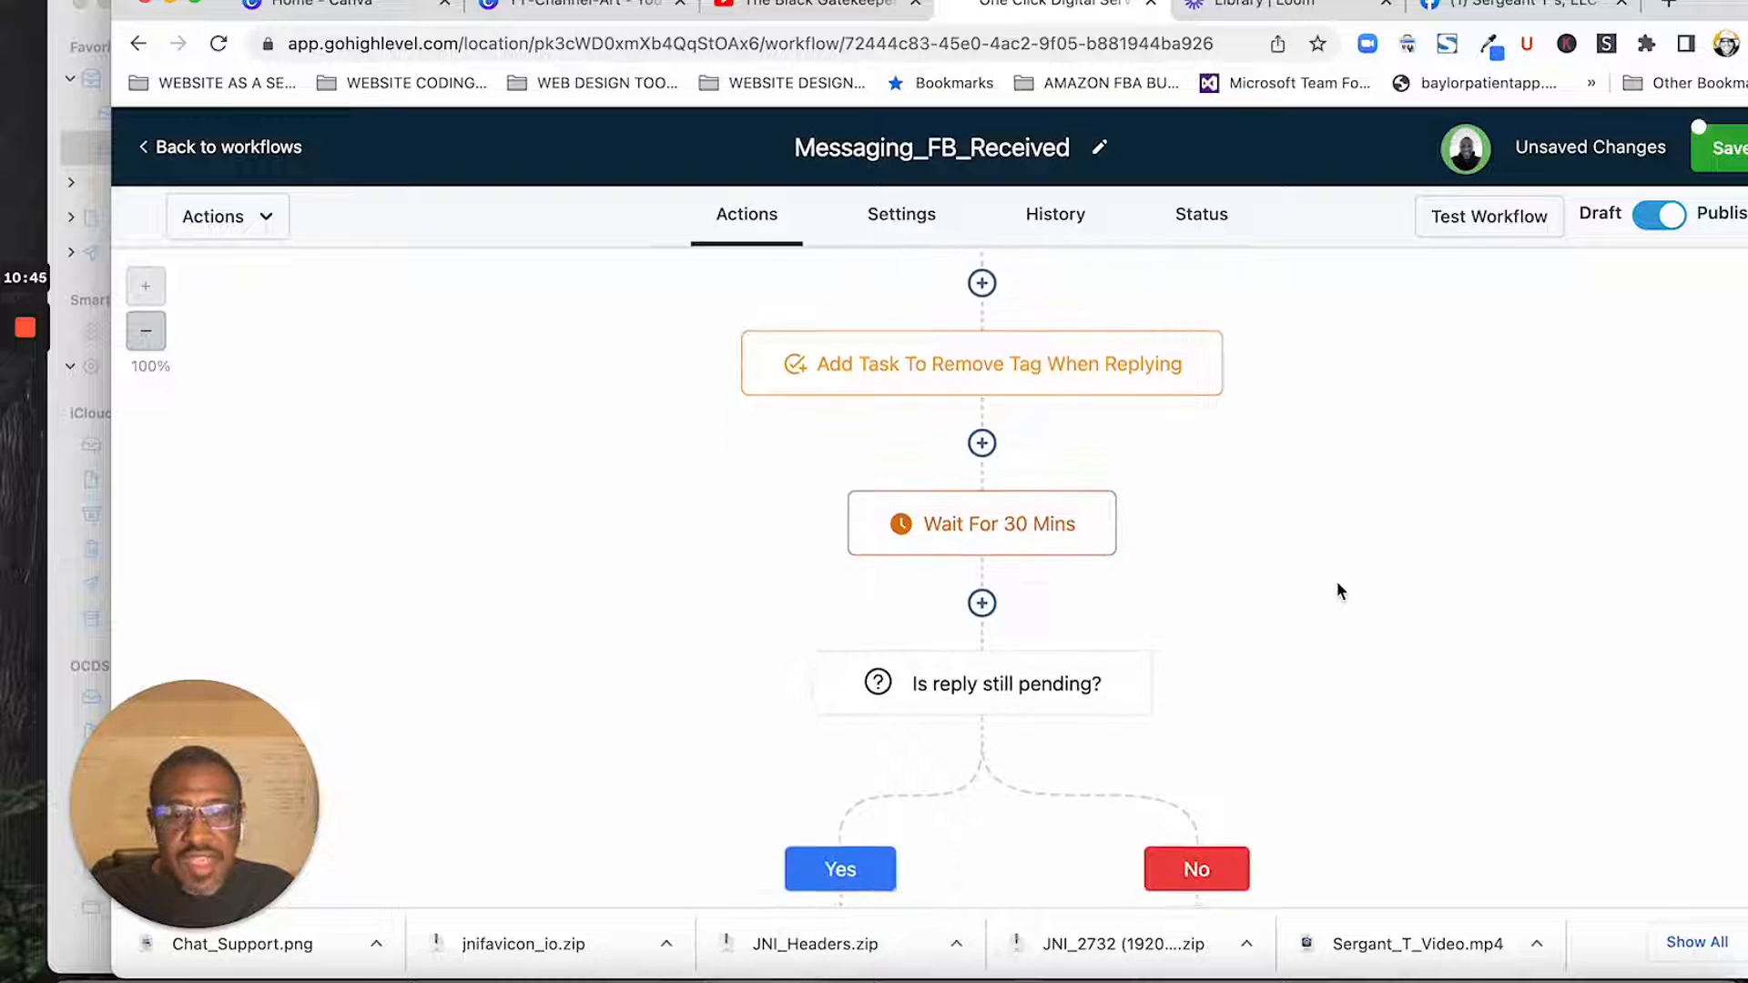
{"action": "scroll", "coordinate": [1056, 460], "scroll_direction": "up", "scroll_amount": 3}
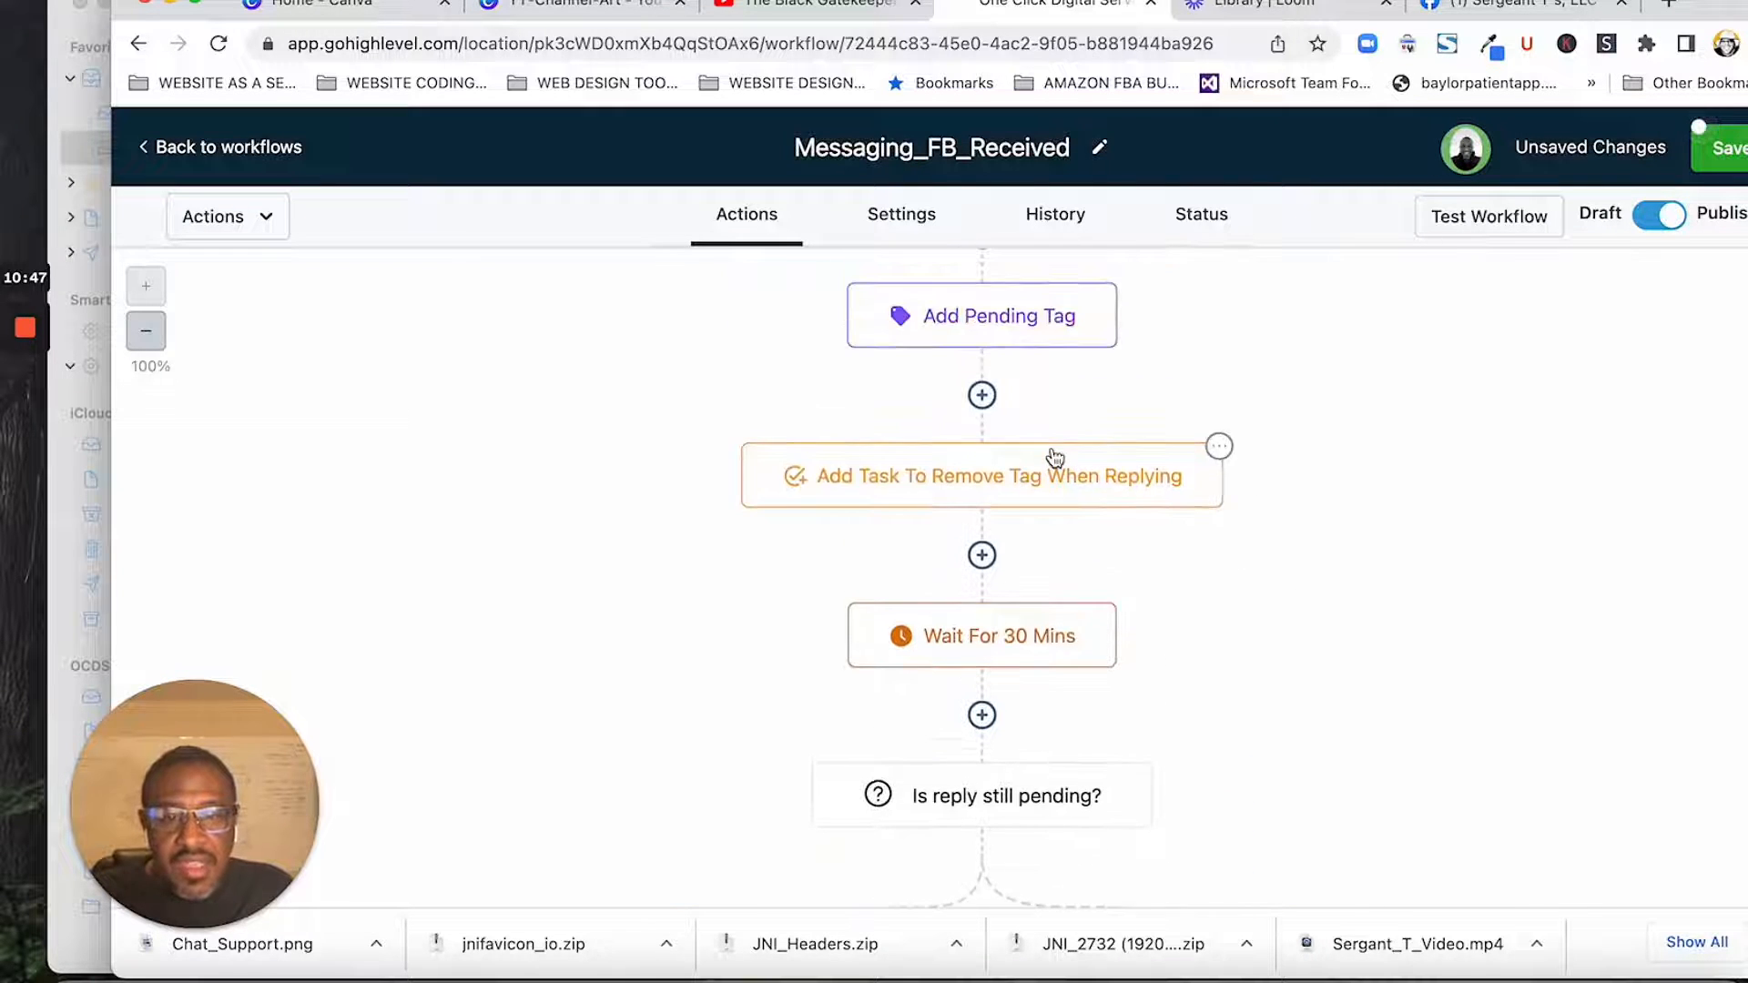
{"action": "scroll", "coordinate": [1063, 459], "scroll_direction": "down", "scroll_amount": 1}
{"action": "left_click", "coordinate": [1077, 535]}
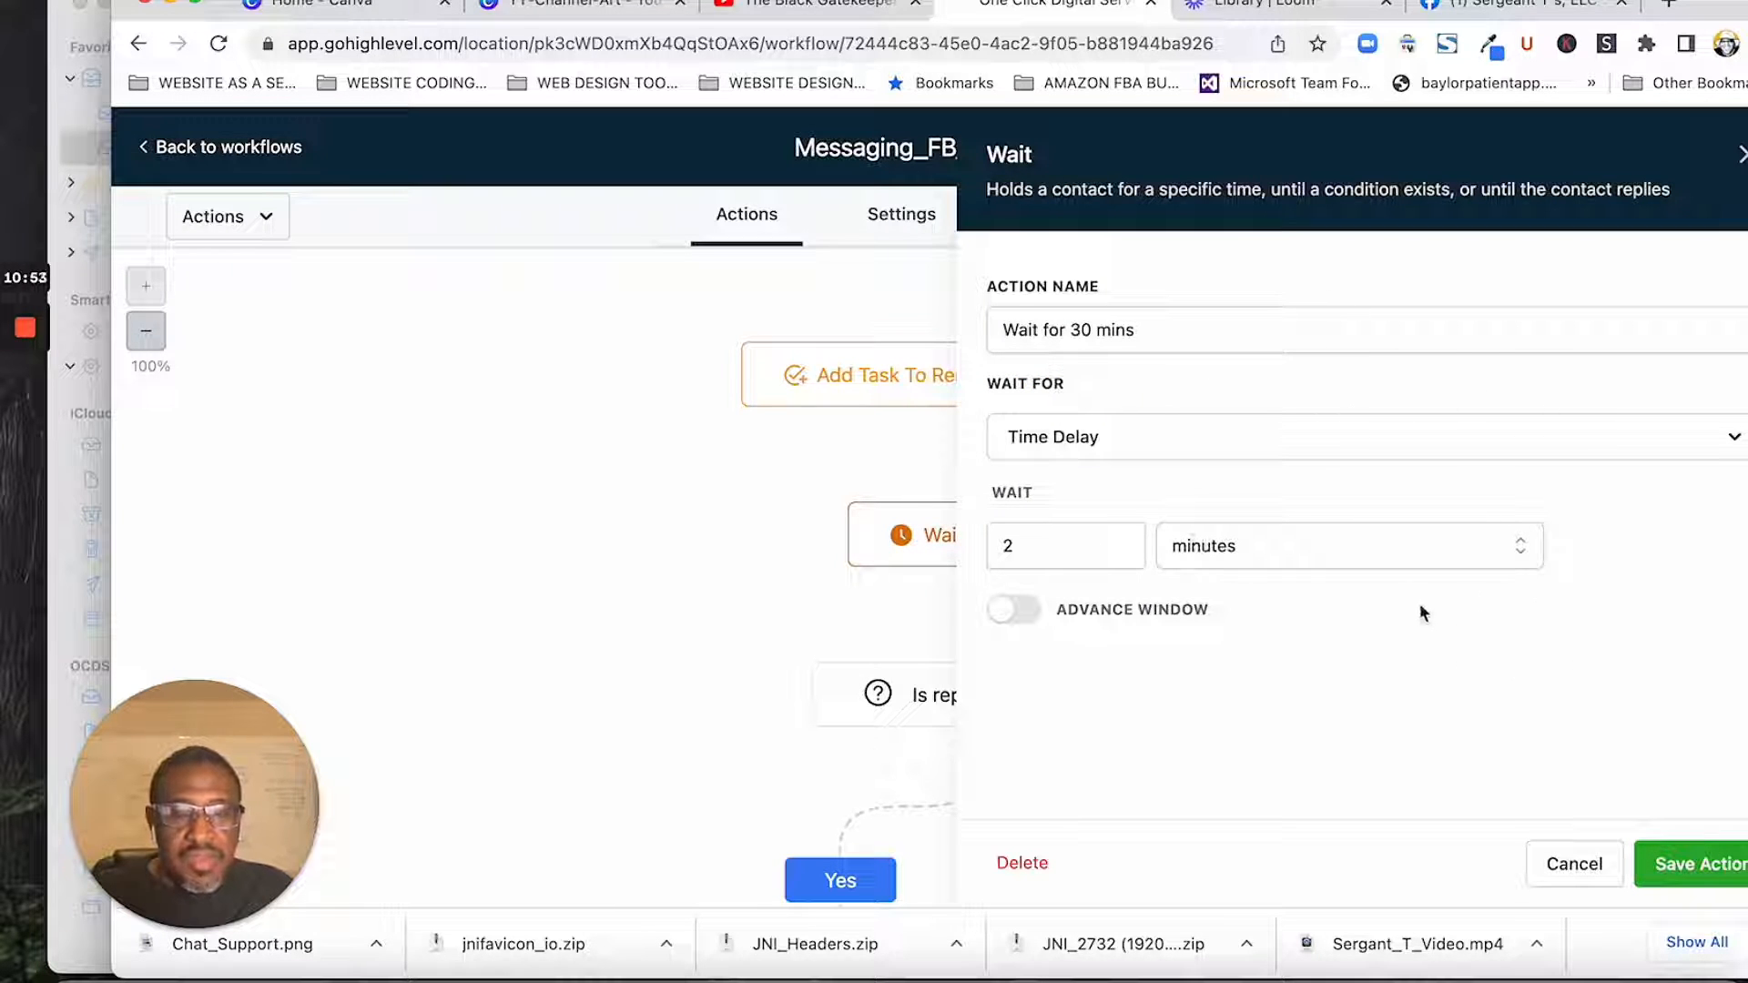
{"action": "left_click", "coordinate": [1668, 874]}
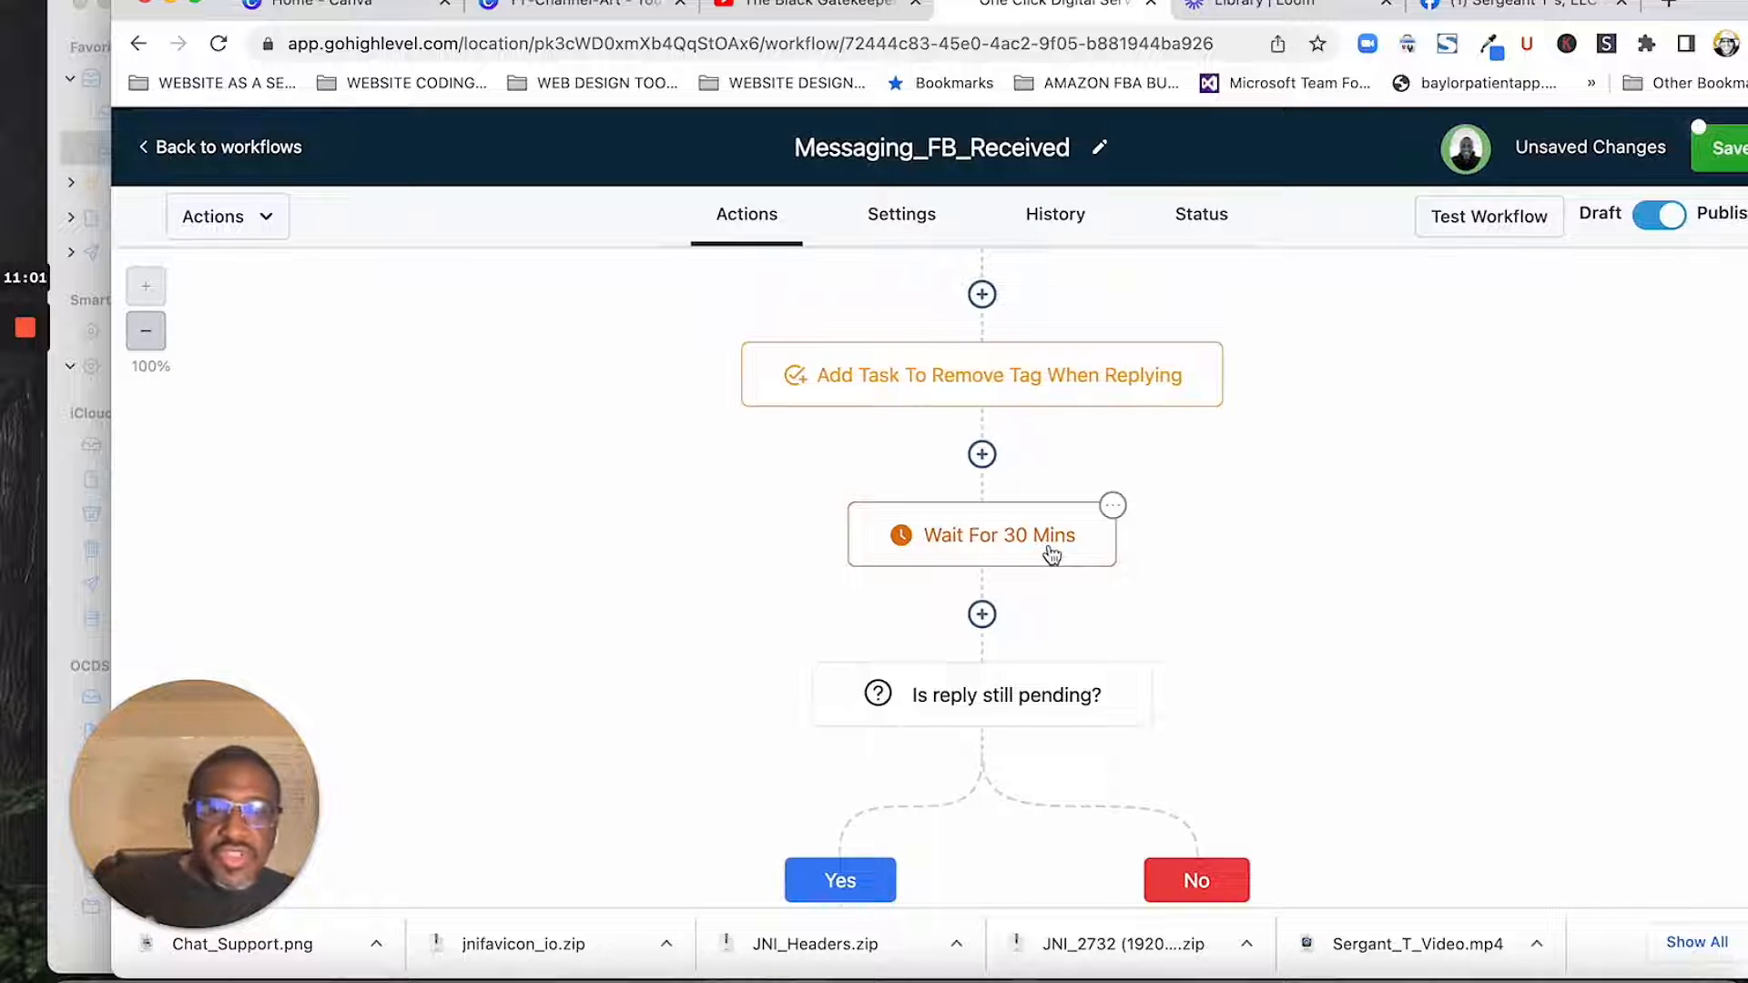
- Review the tag segment of the "Is reply still pending?" condition and save it unchanged
{"action": "scroll", "coordinate": [1060, 573], "scroll_direction": "down", "scroll_amount": 3}
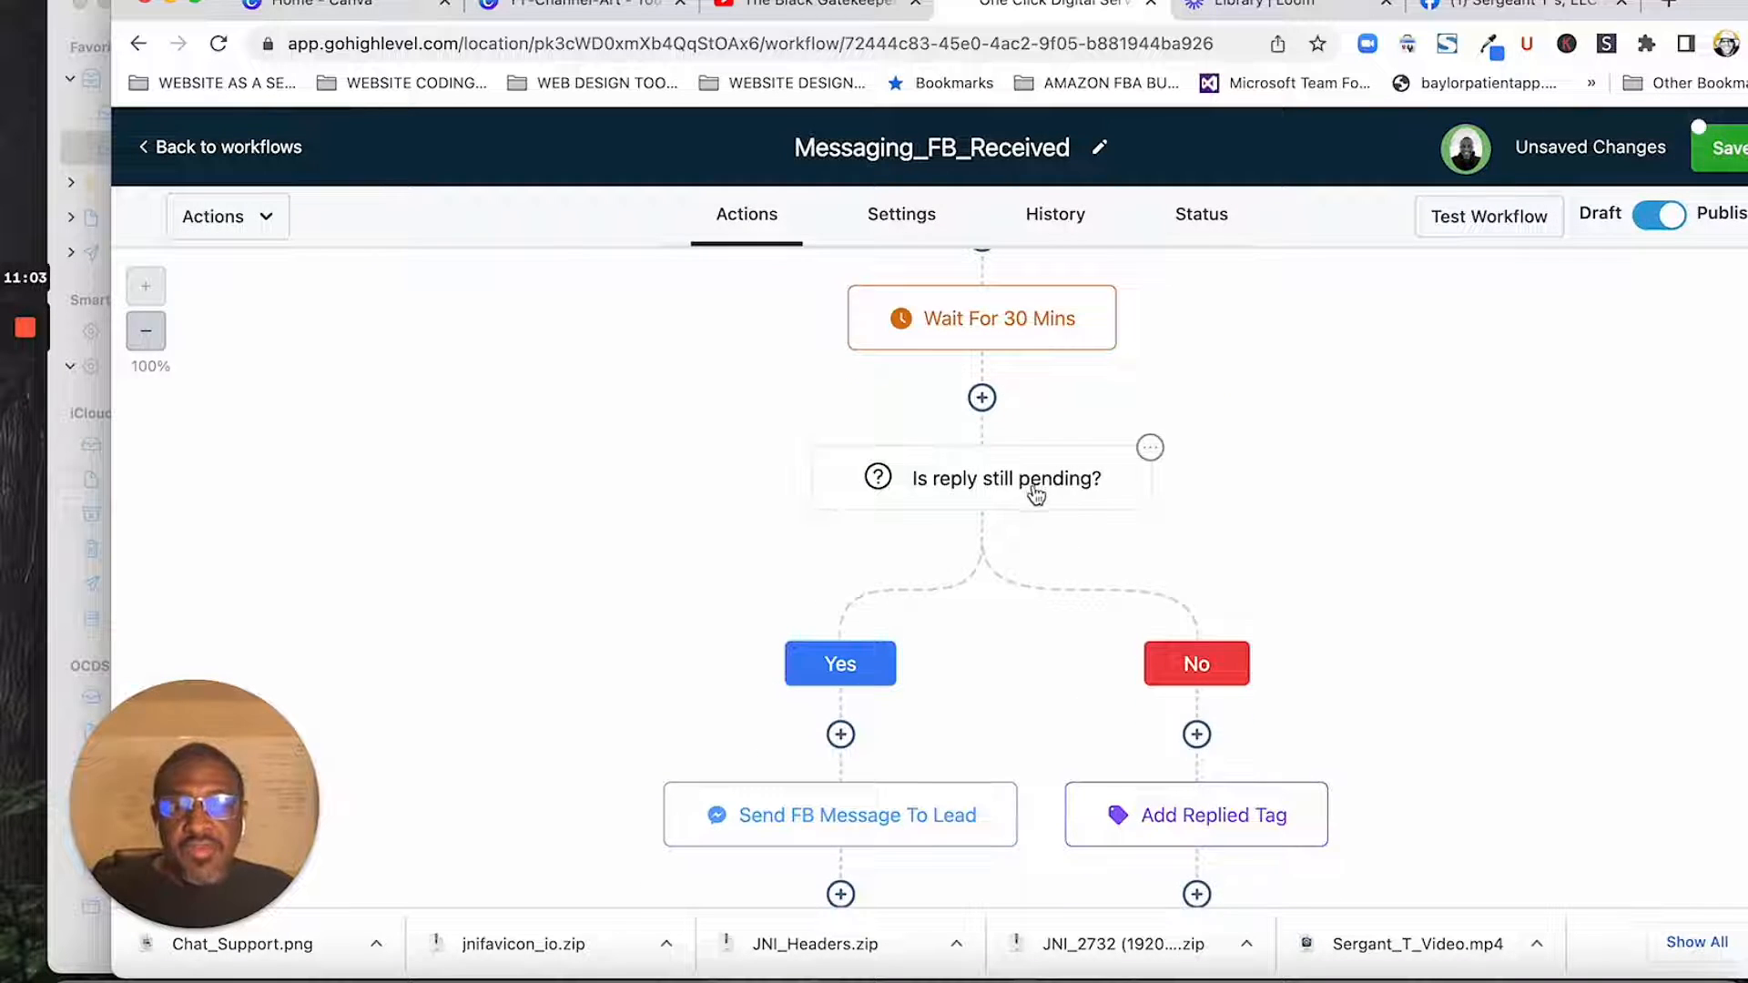
{"action": "left_click", "coordinate": [1036, 494]}
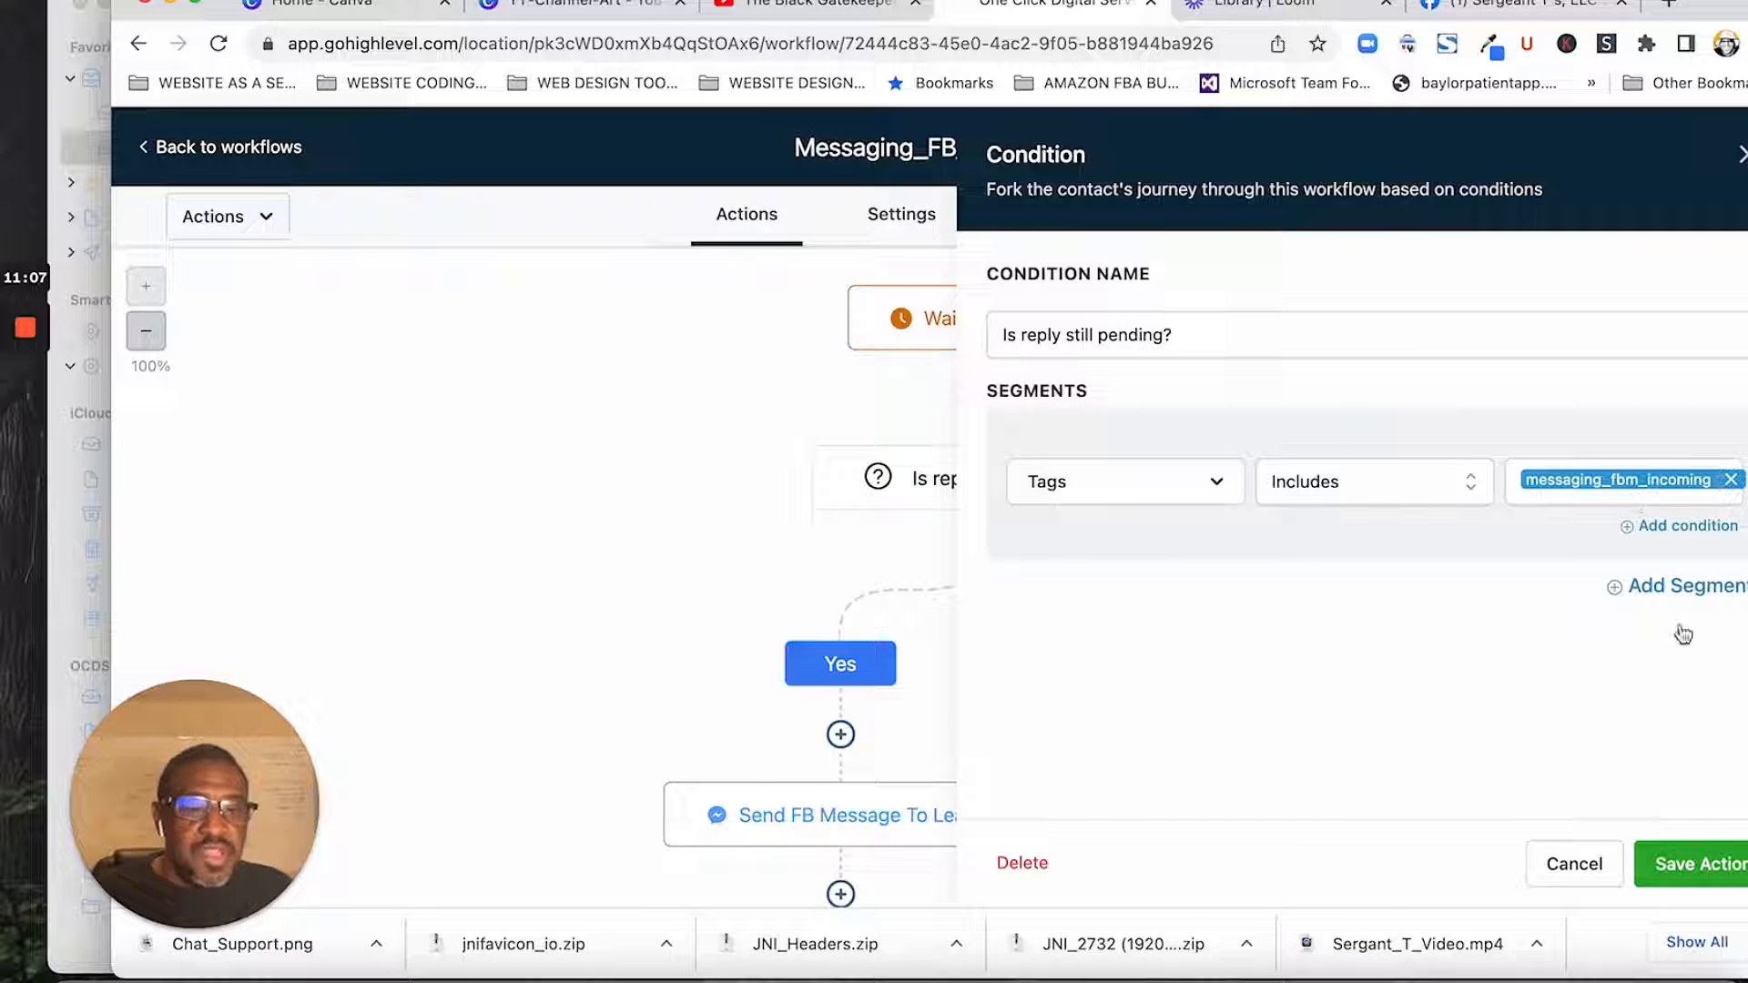
{"action": "left_click", "coordinate": [1686, 865]}
- Review the message of the Send FB Message to Lead action in the Yes branch and save the action unchanged
{"action": "scroll", "coordinate": [1153, 504], "scroll_direction": "down", "scroll_amount": 3}
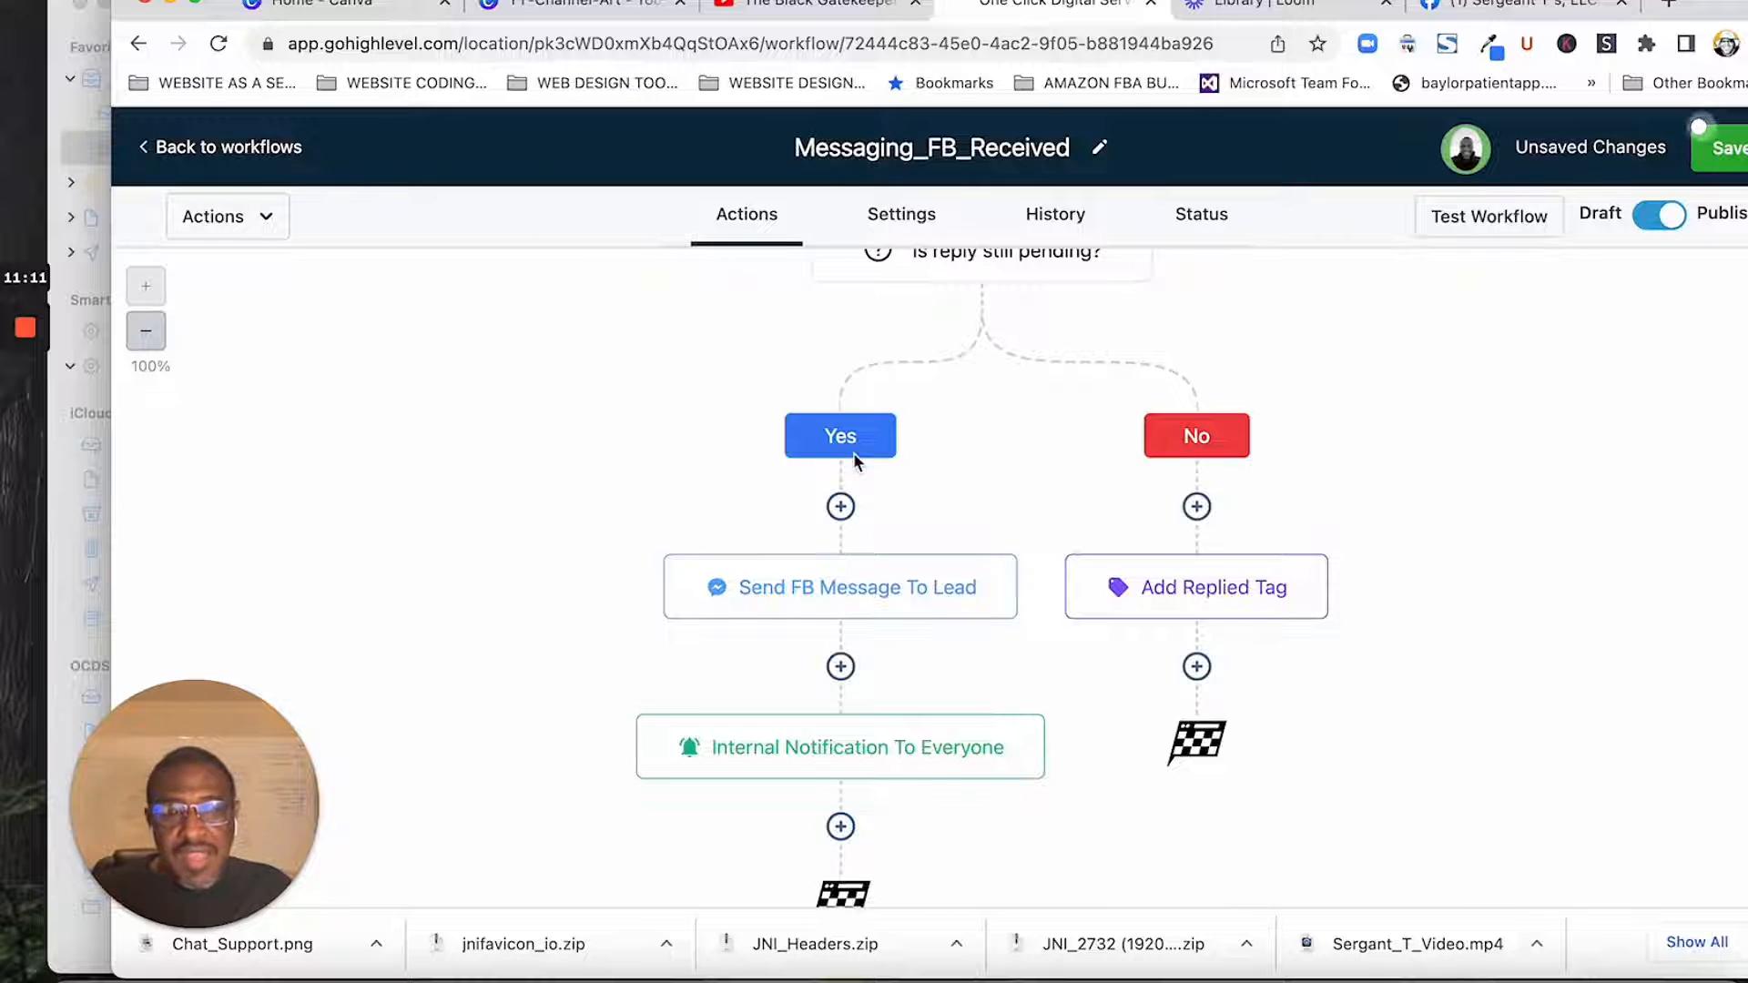
{"action": "scroll", "coordinate": [853, 453], "scroll_direction": "up", "scroll_amount": 1}
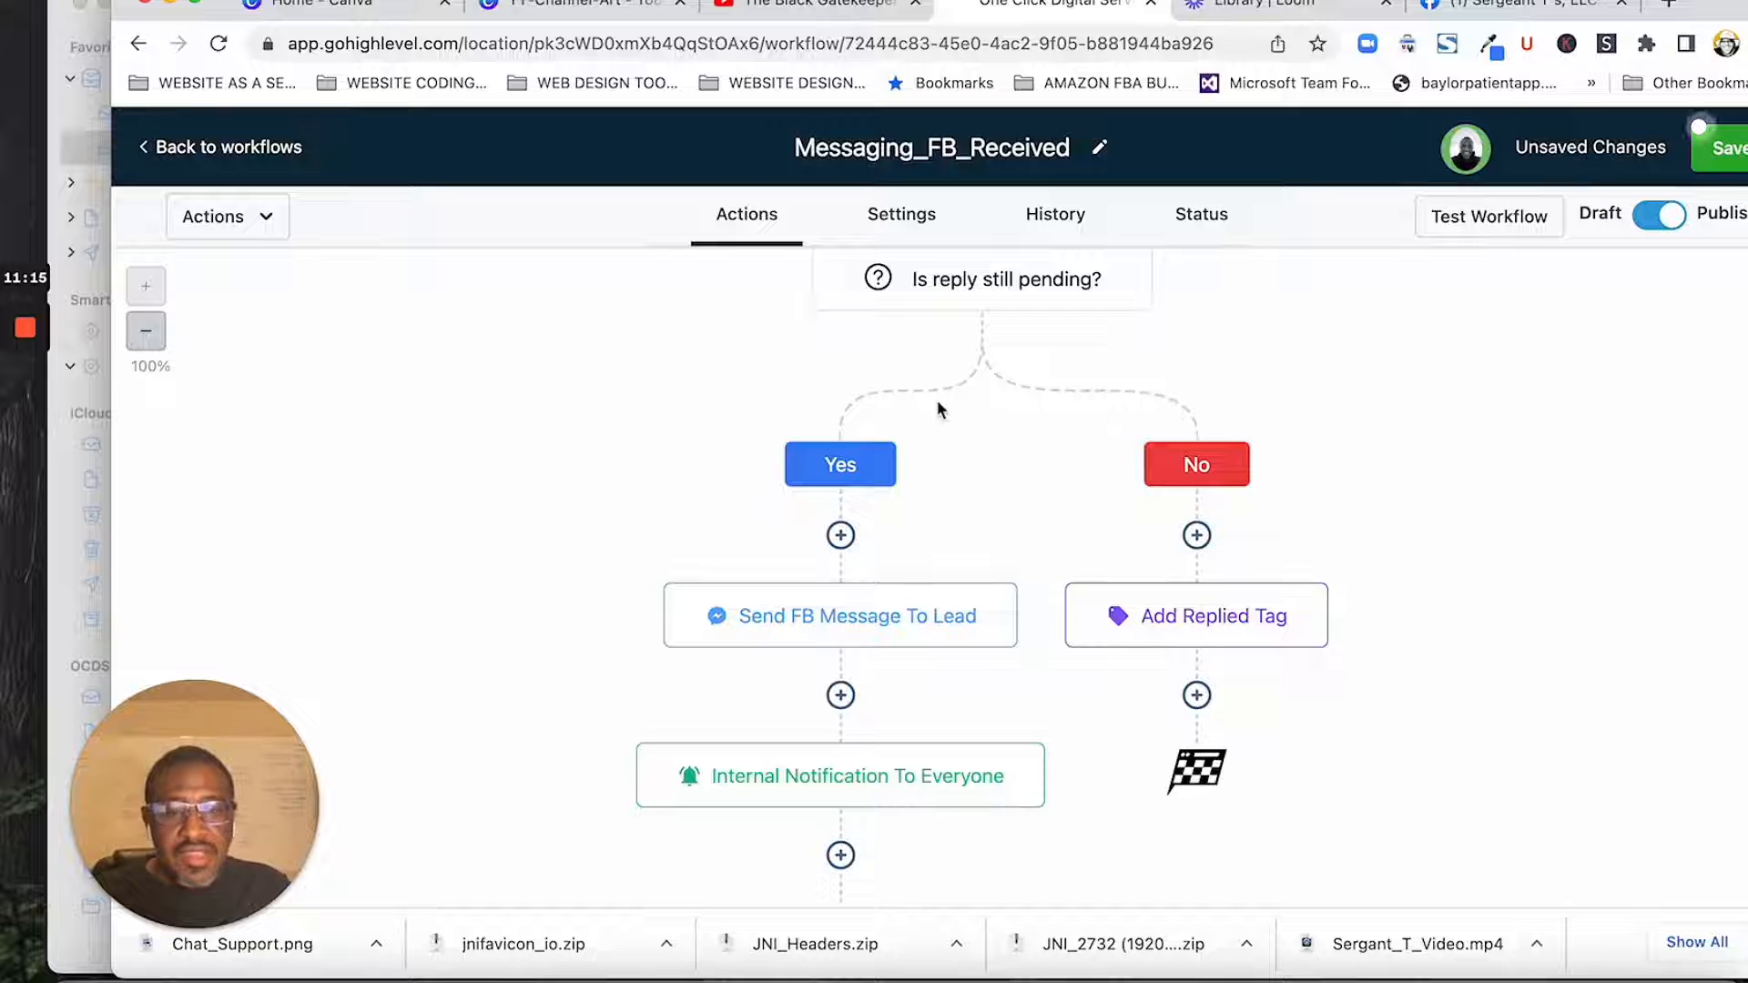
{"action": "scroll", "coordinate": [846, 657], "scroll_direction": "down", "scroll_amount": 2}
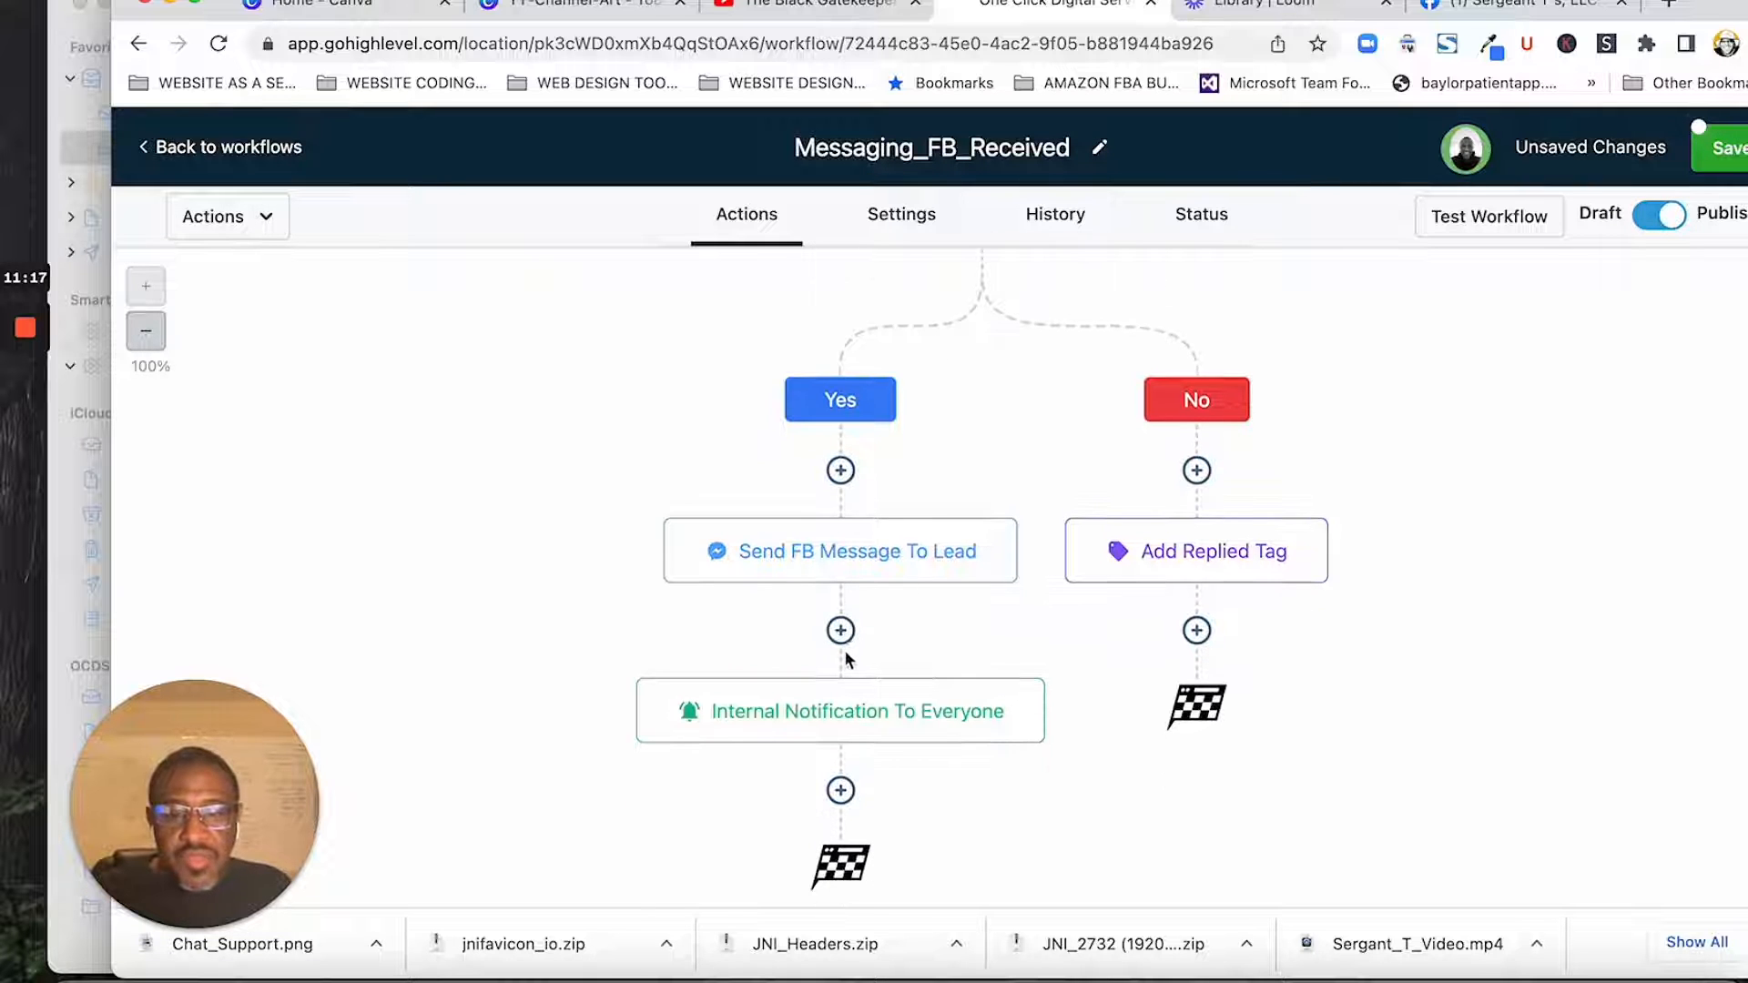
{"action": "left_click", "coordinate": [816, 565]}
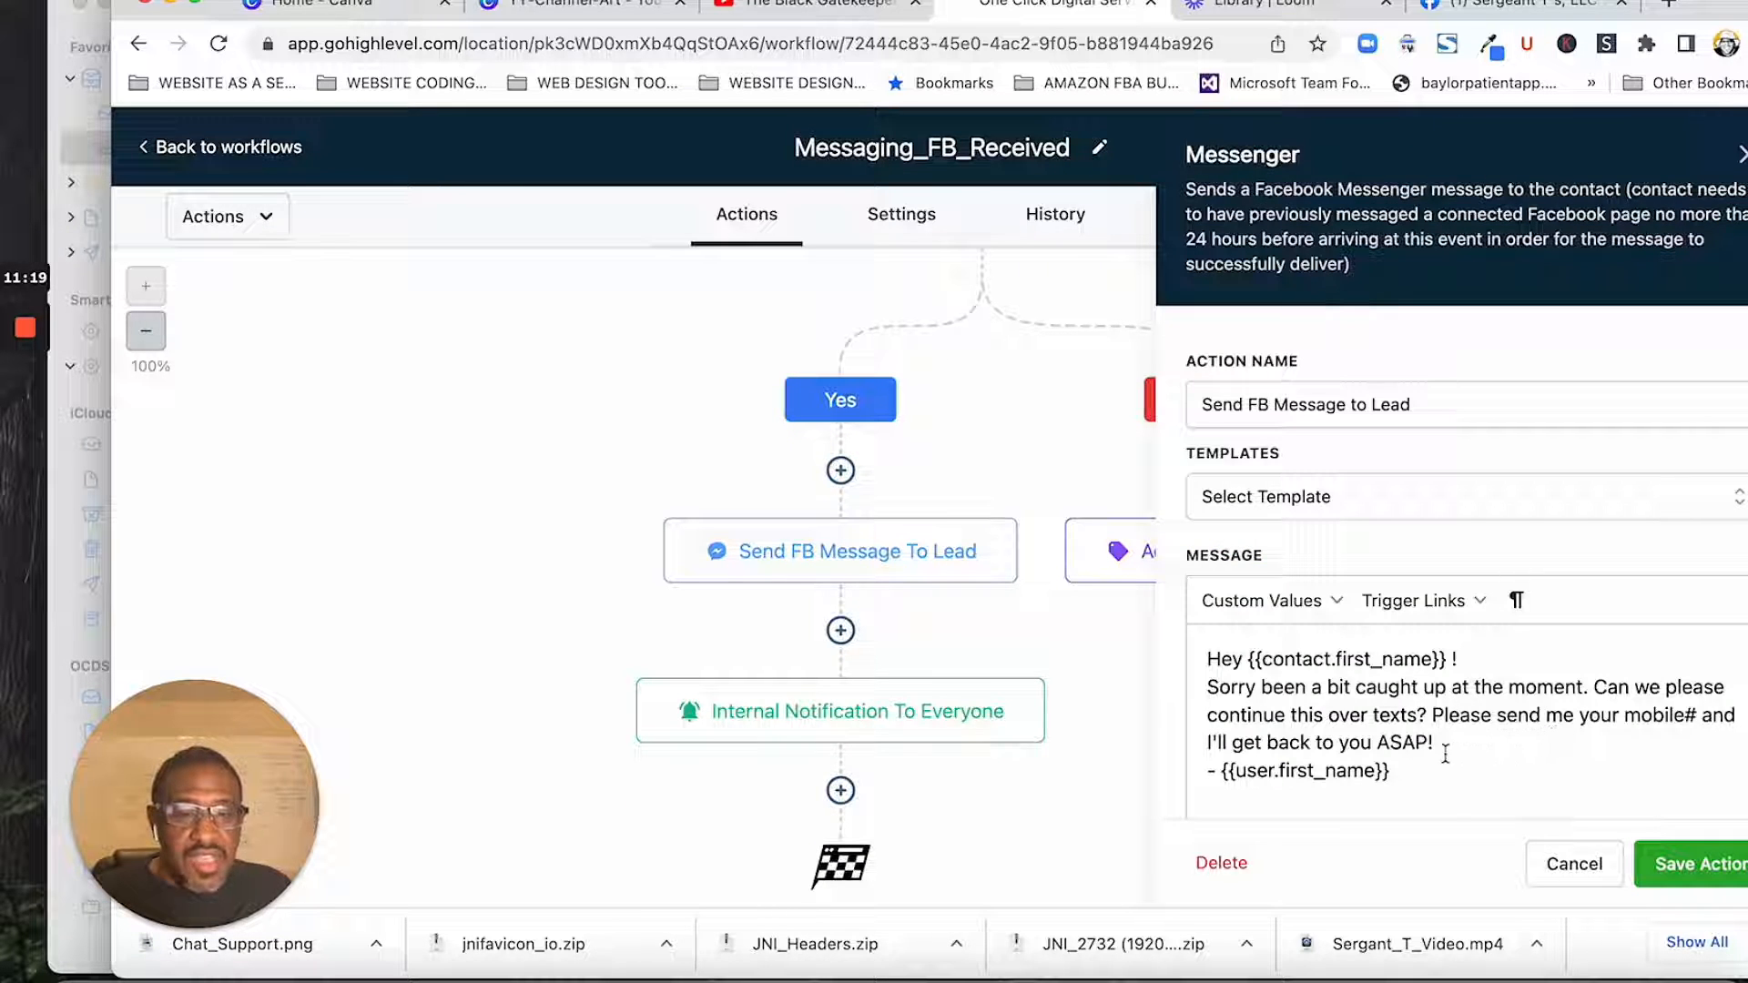
{"action": "left_click", "coordinate": [1675, 872]}
{"action": "mouse_move", "coordinate": [831, 564]}
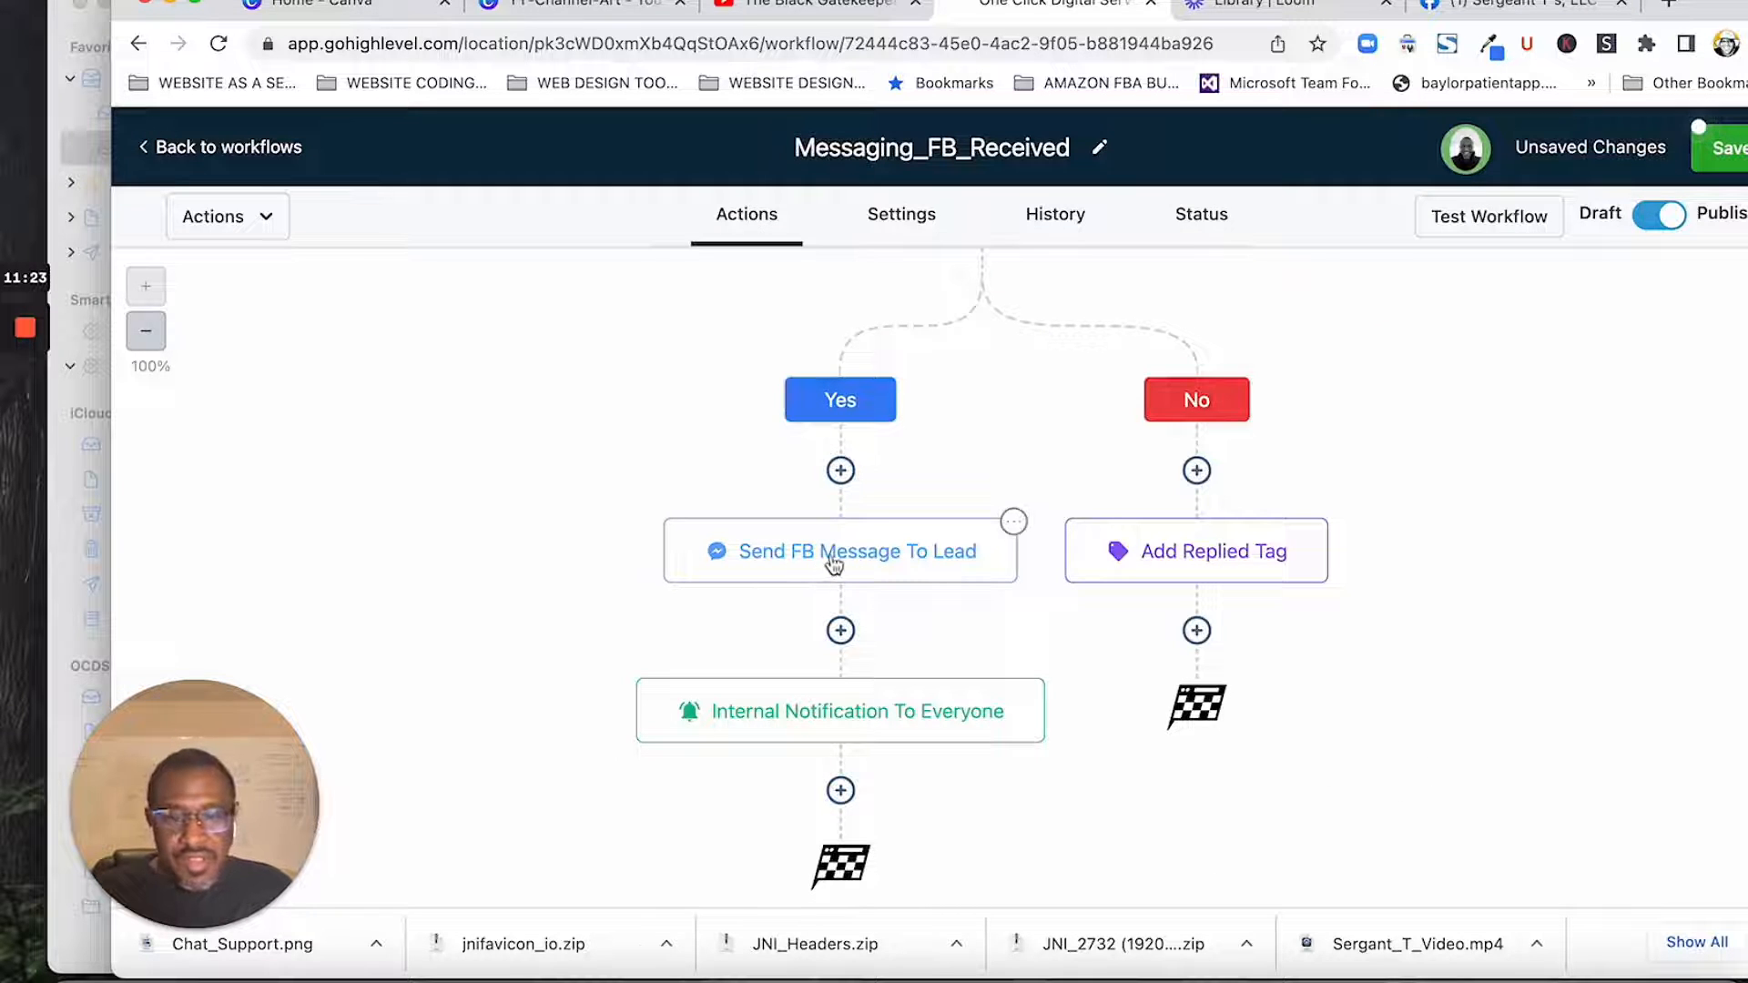
- Review the title and message of the Internal Notification to Everyone action and save the action unchanged
{"action": "scroll", "coordinate": [845, 565], "scroll_direction": "down", "scroll_amount": 1}
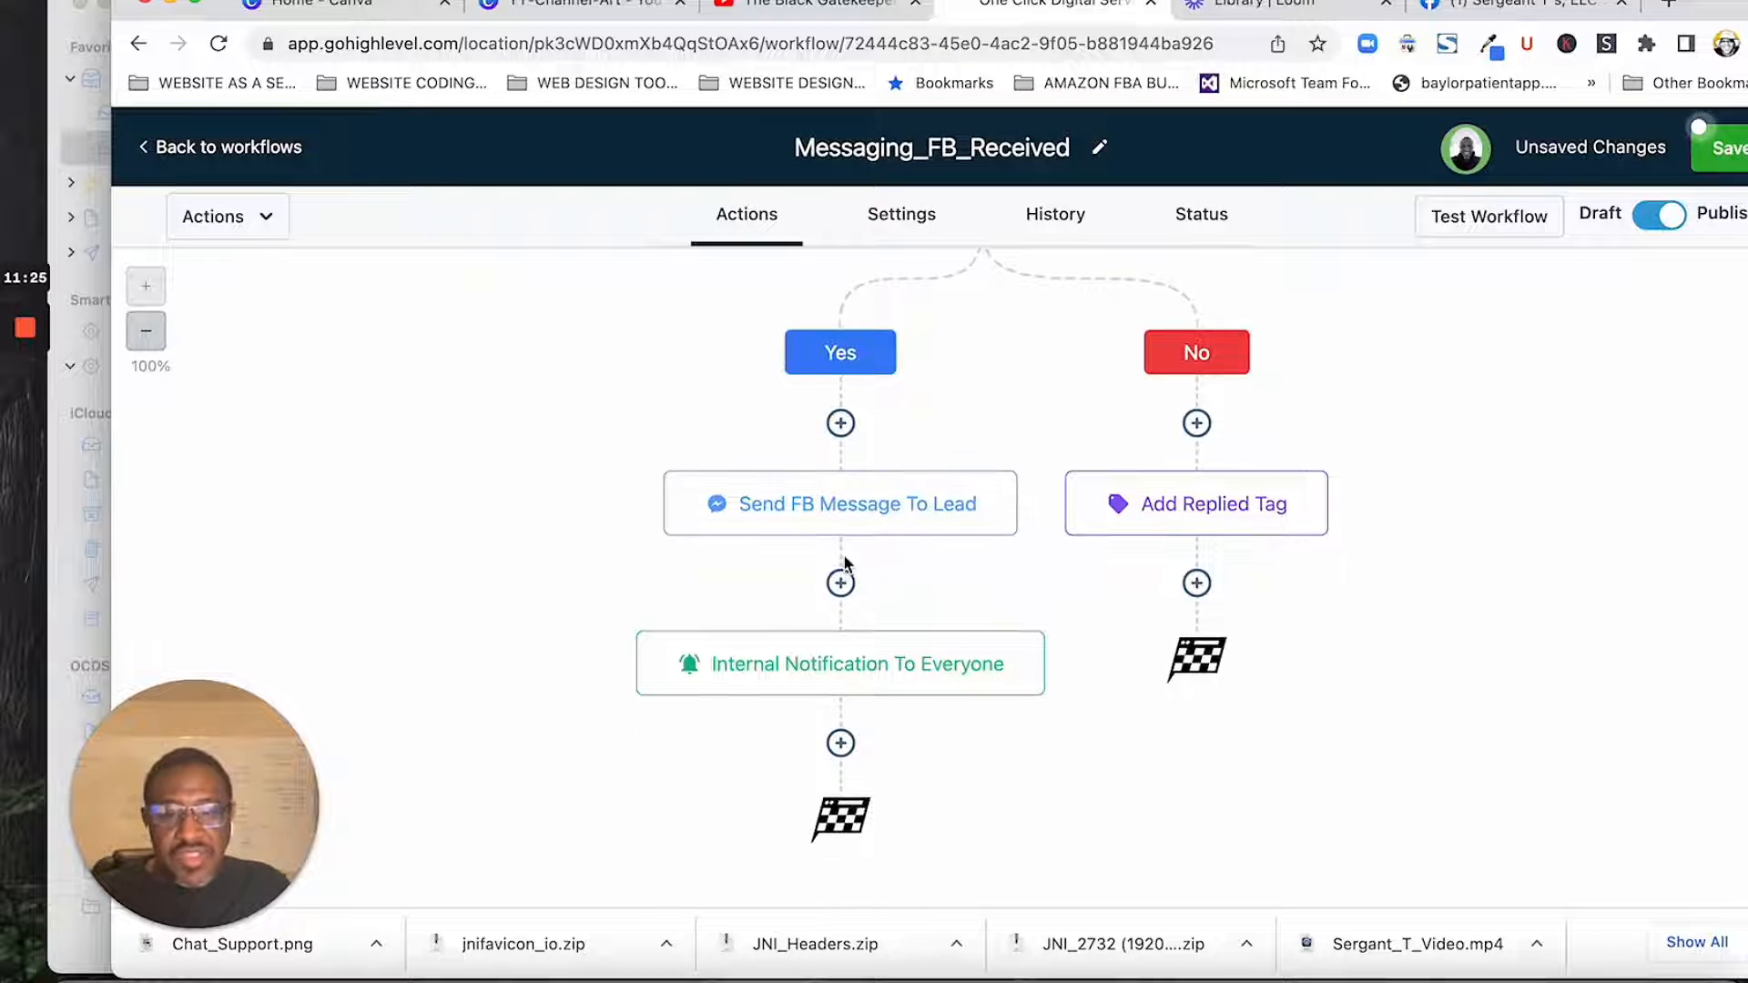
{"action": "left_click", "coordinate": [860, 687]}
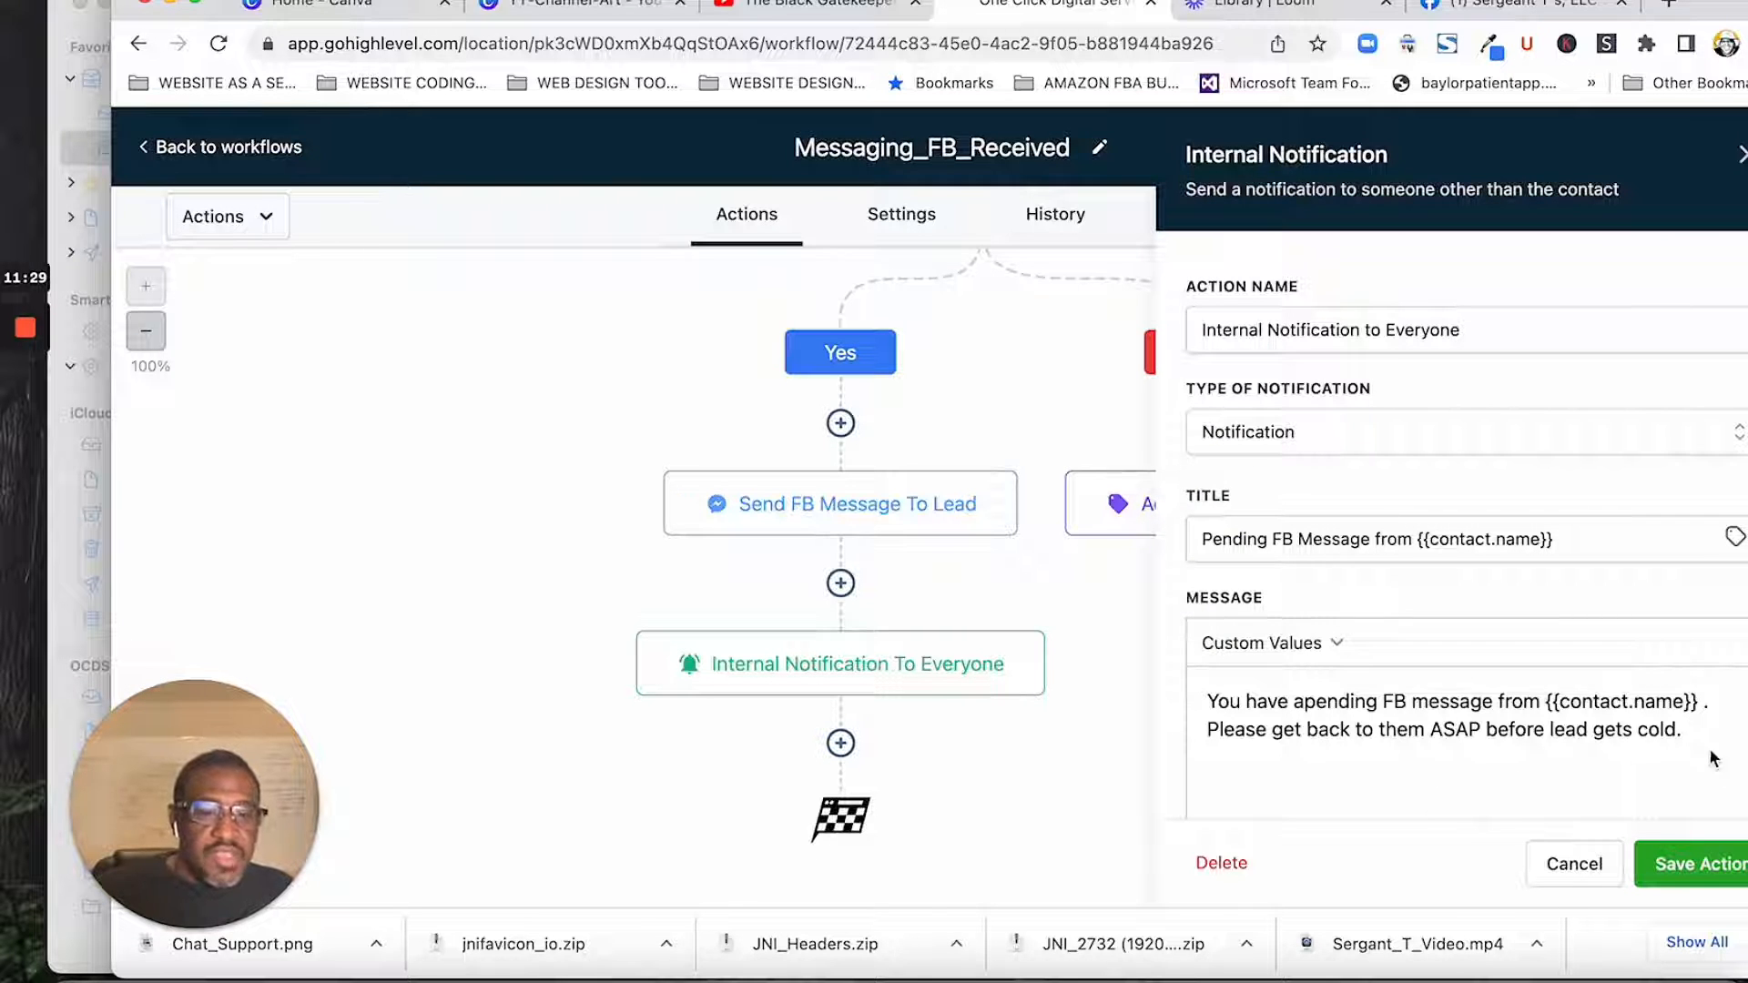
{"action": "left_click", "coordinate": [1691, 865]}
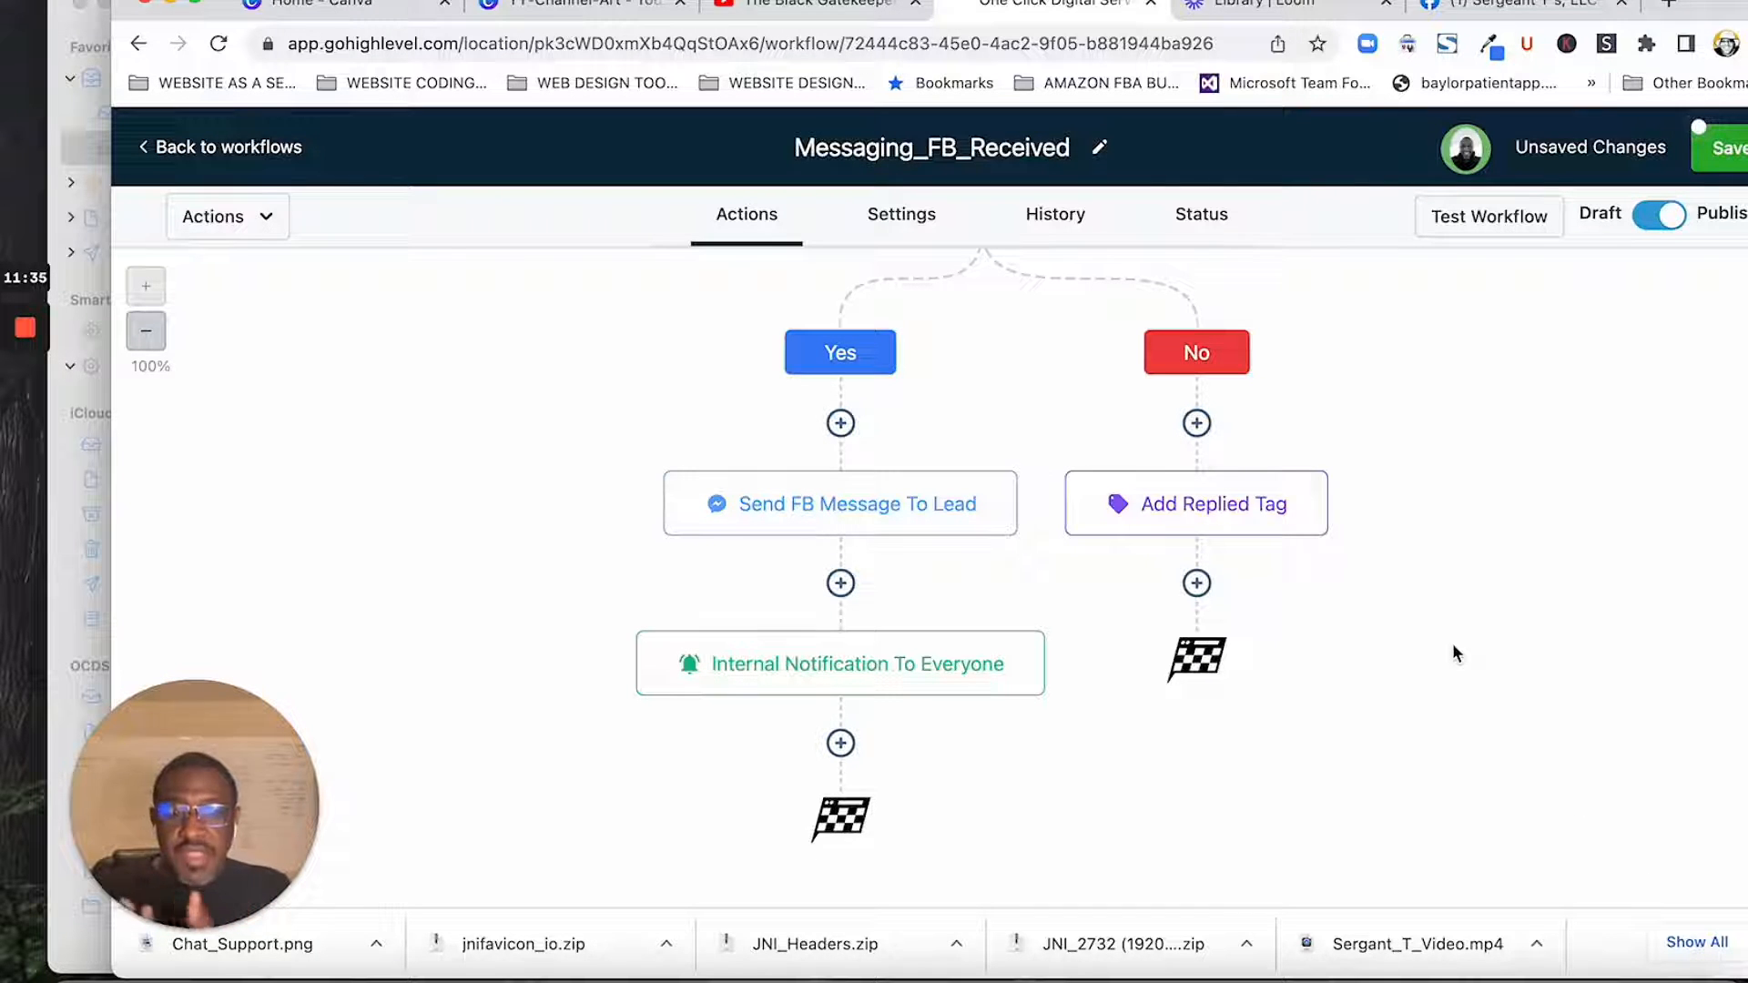
- Look over the Add Replied Tag action of the No branch and its available tags, closing it without selecting one
{"action": "scroll", "coordinate": [1646, 574], "scroll_direction": "up", "scroll_amount": 5}
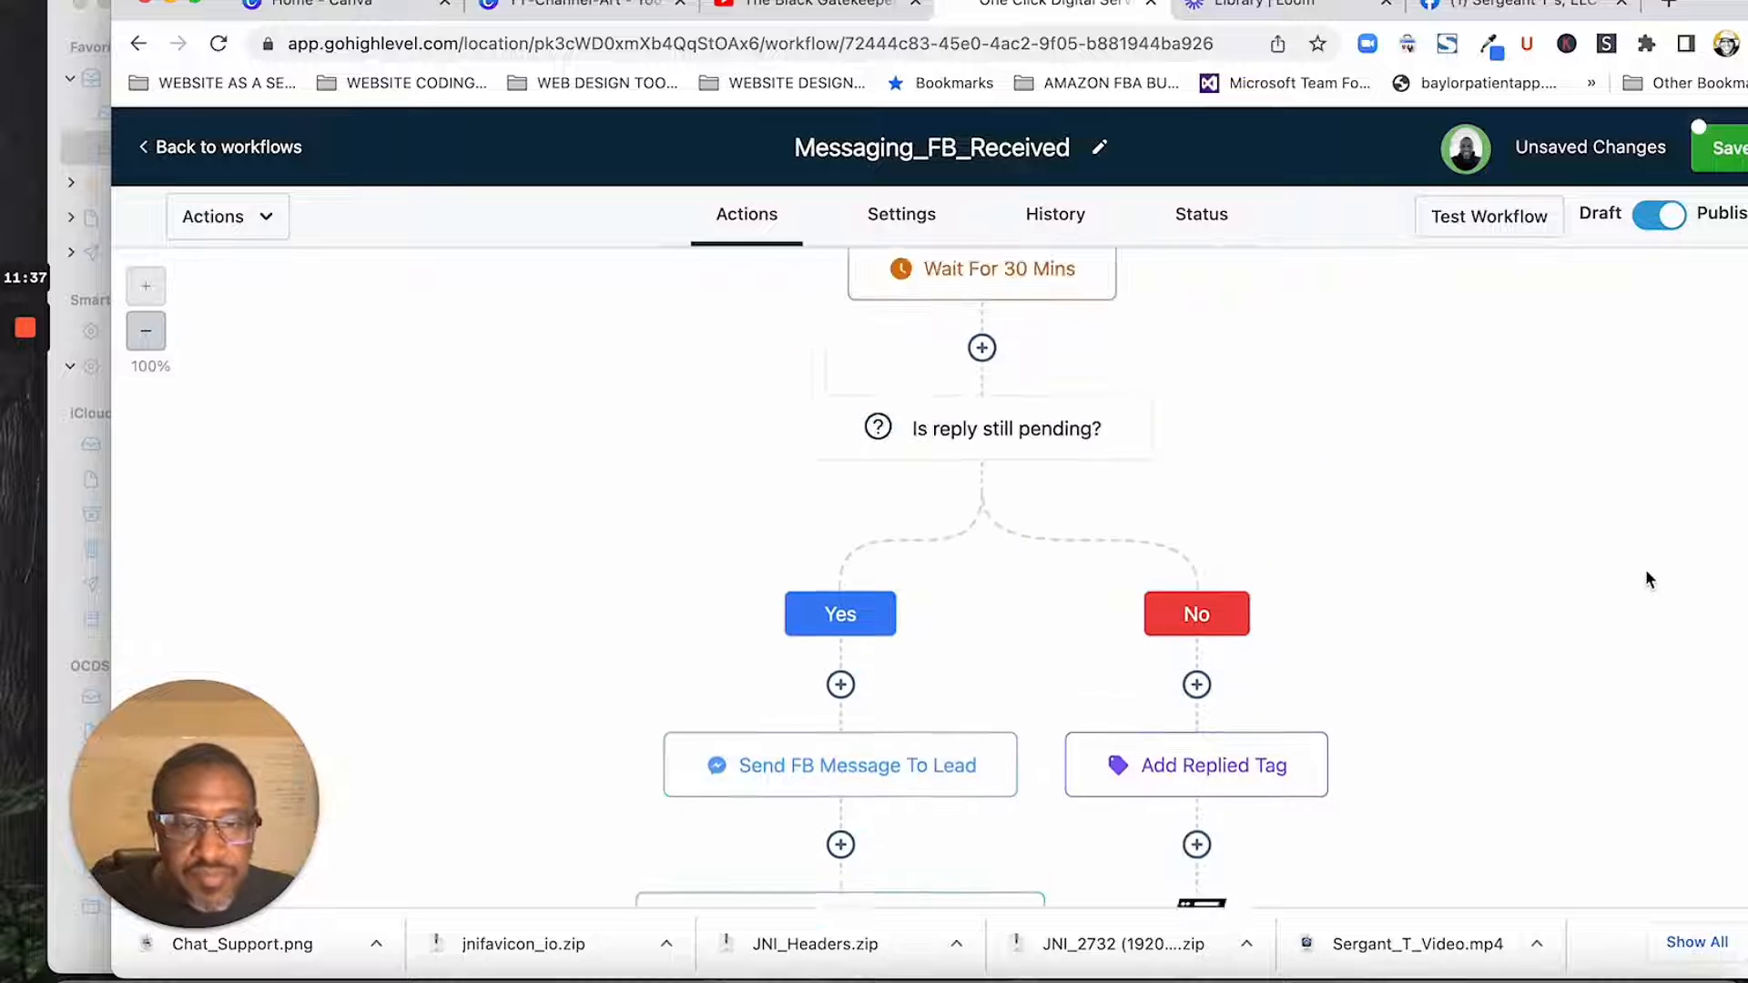
{"action": "scroll", "coordinate": [1297, 672], "scroll_direction": "down", "scroll_amount": 3}
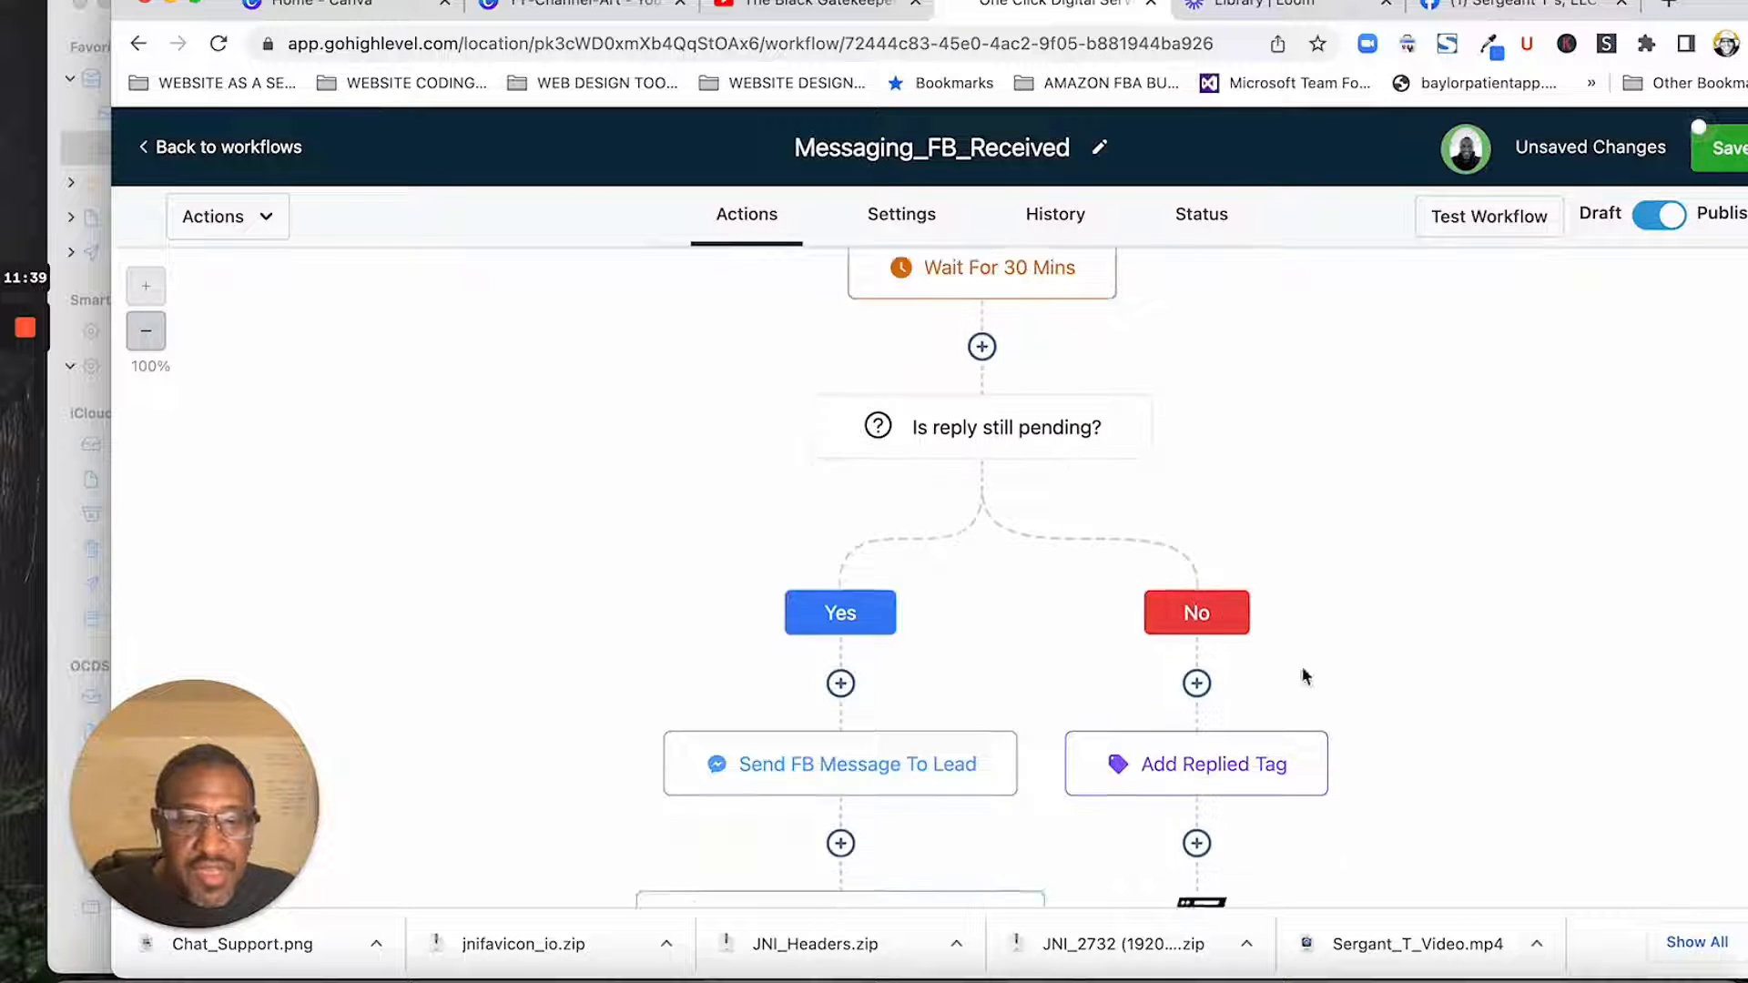
{"action": "left_click", "coordinate": [1235, 627]}
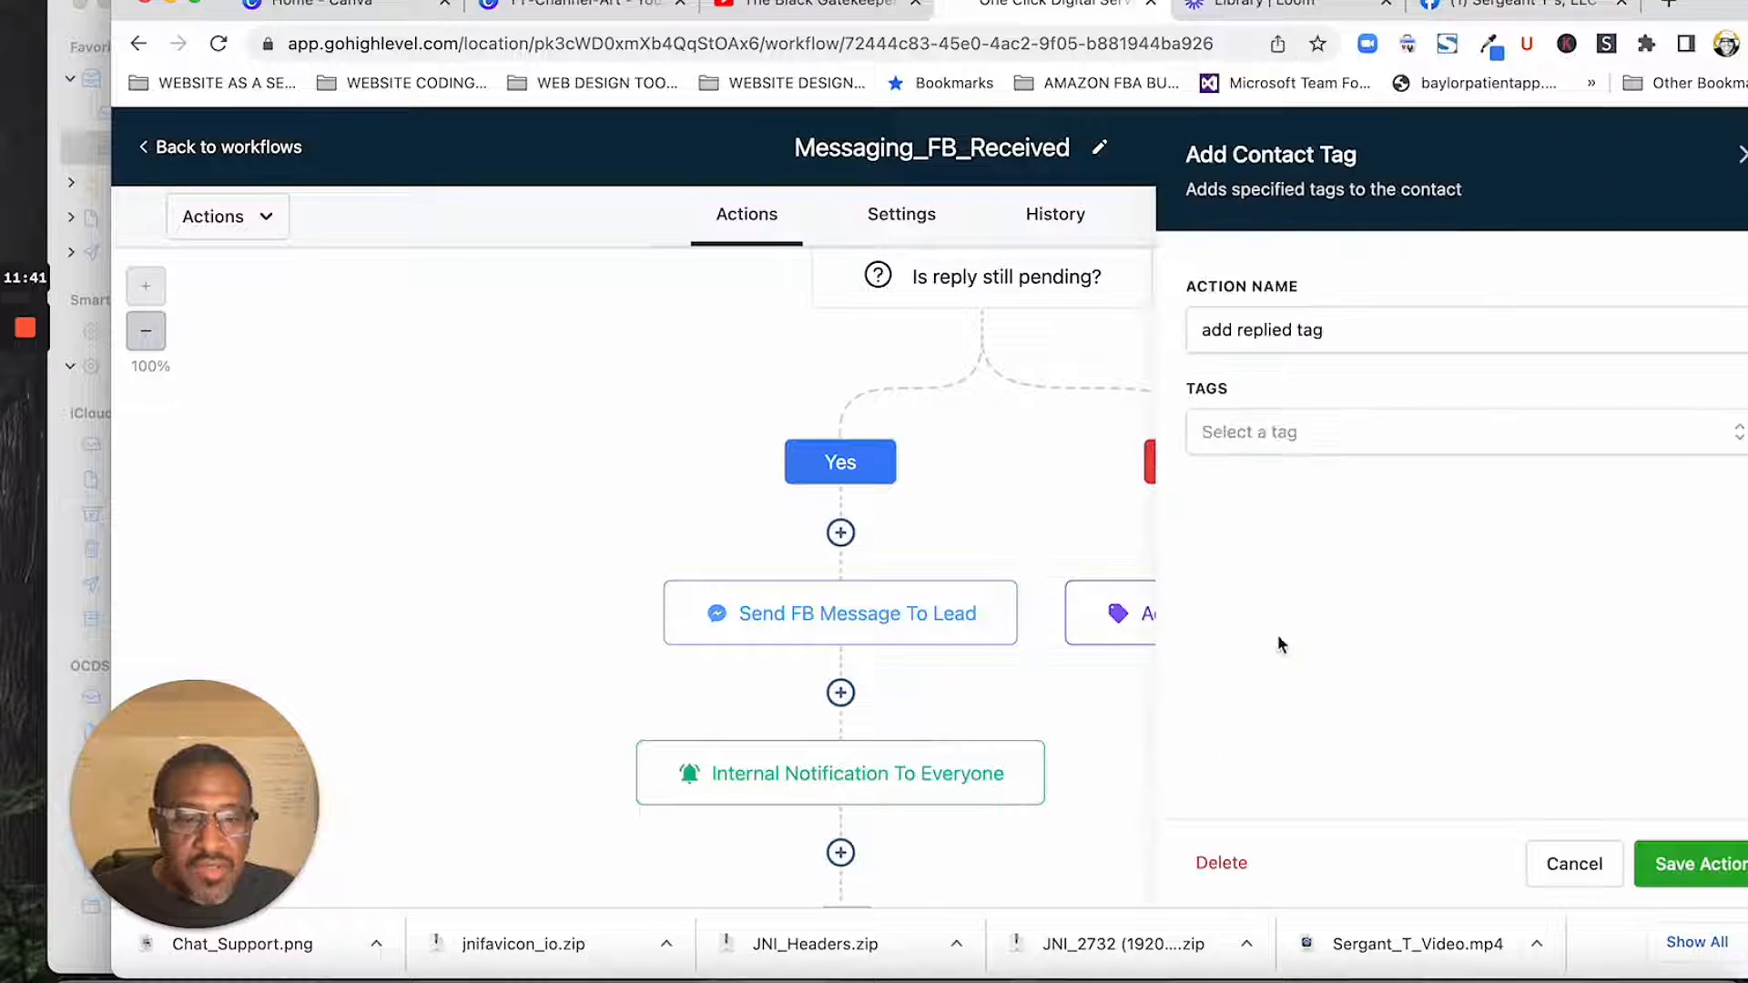
{"action": "left_click", "coordinate": [1318, 434]}
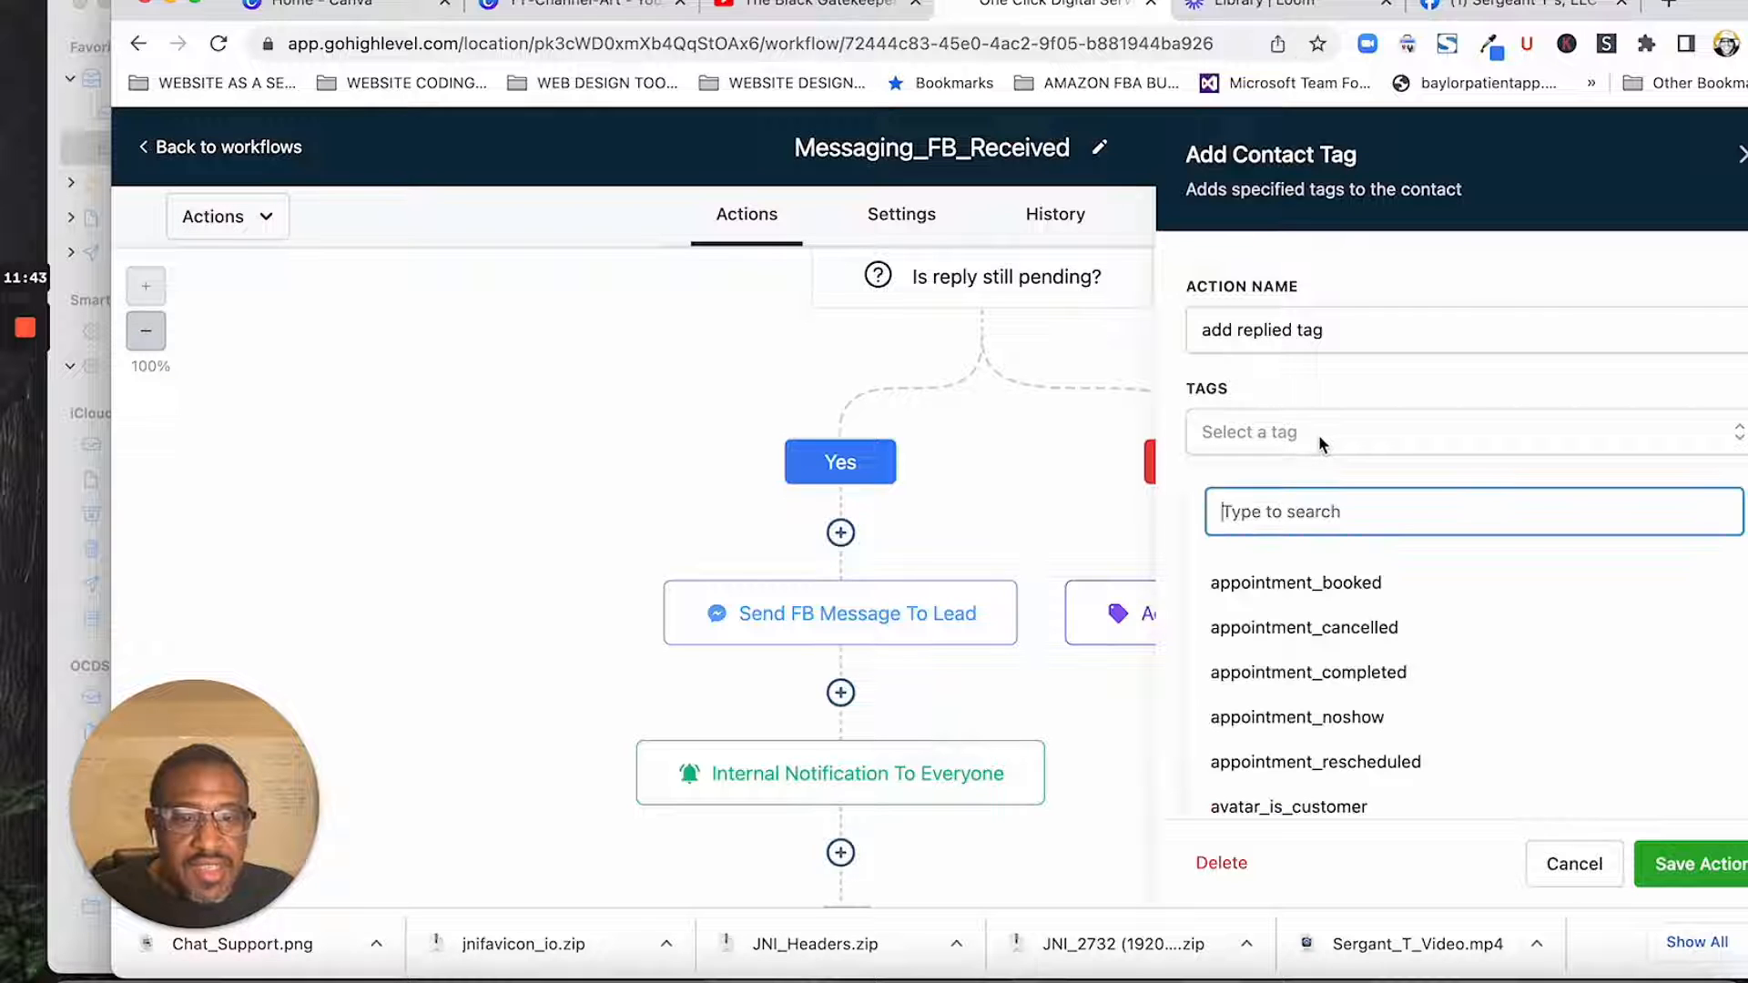
{"action": "left_click", "coordinate": [1114, 446]}
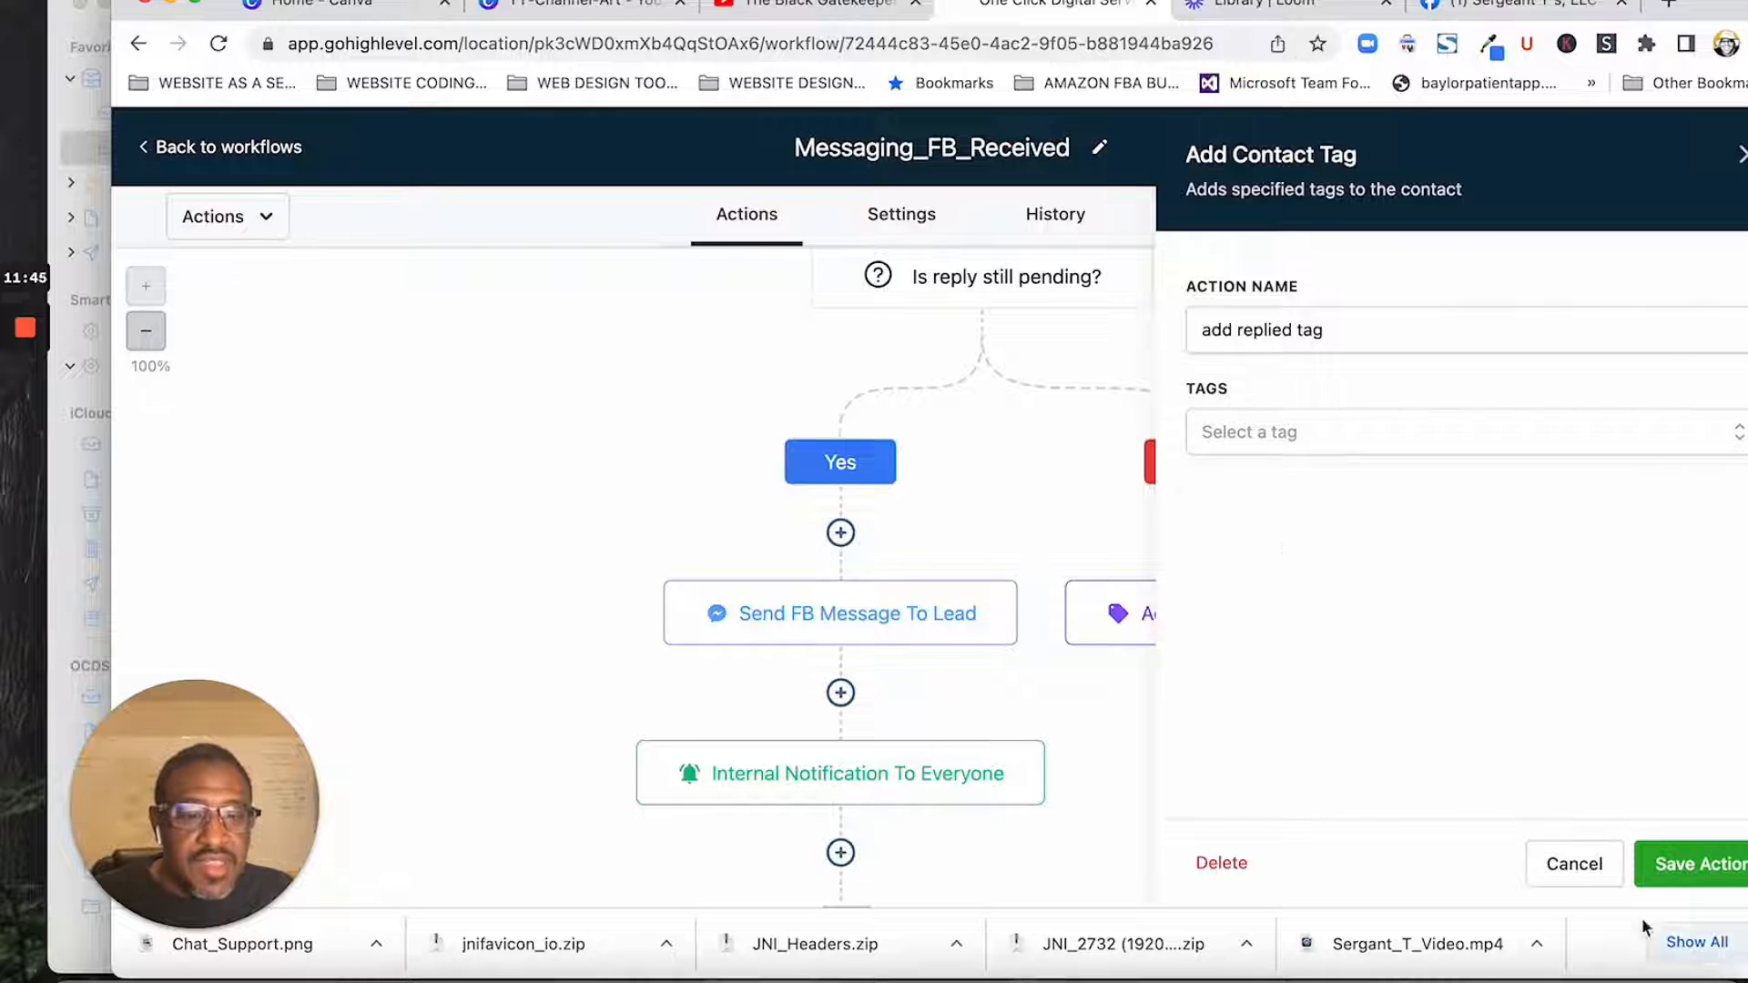
{"action": "left_click", "coordinate": [1574, 865]}
- Save the Messaging_FB_Received workflow
{"action": "scroll", "coordinate": [1480, 681], "scroll_direction": "up", "scroll_amount": 10}
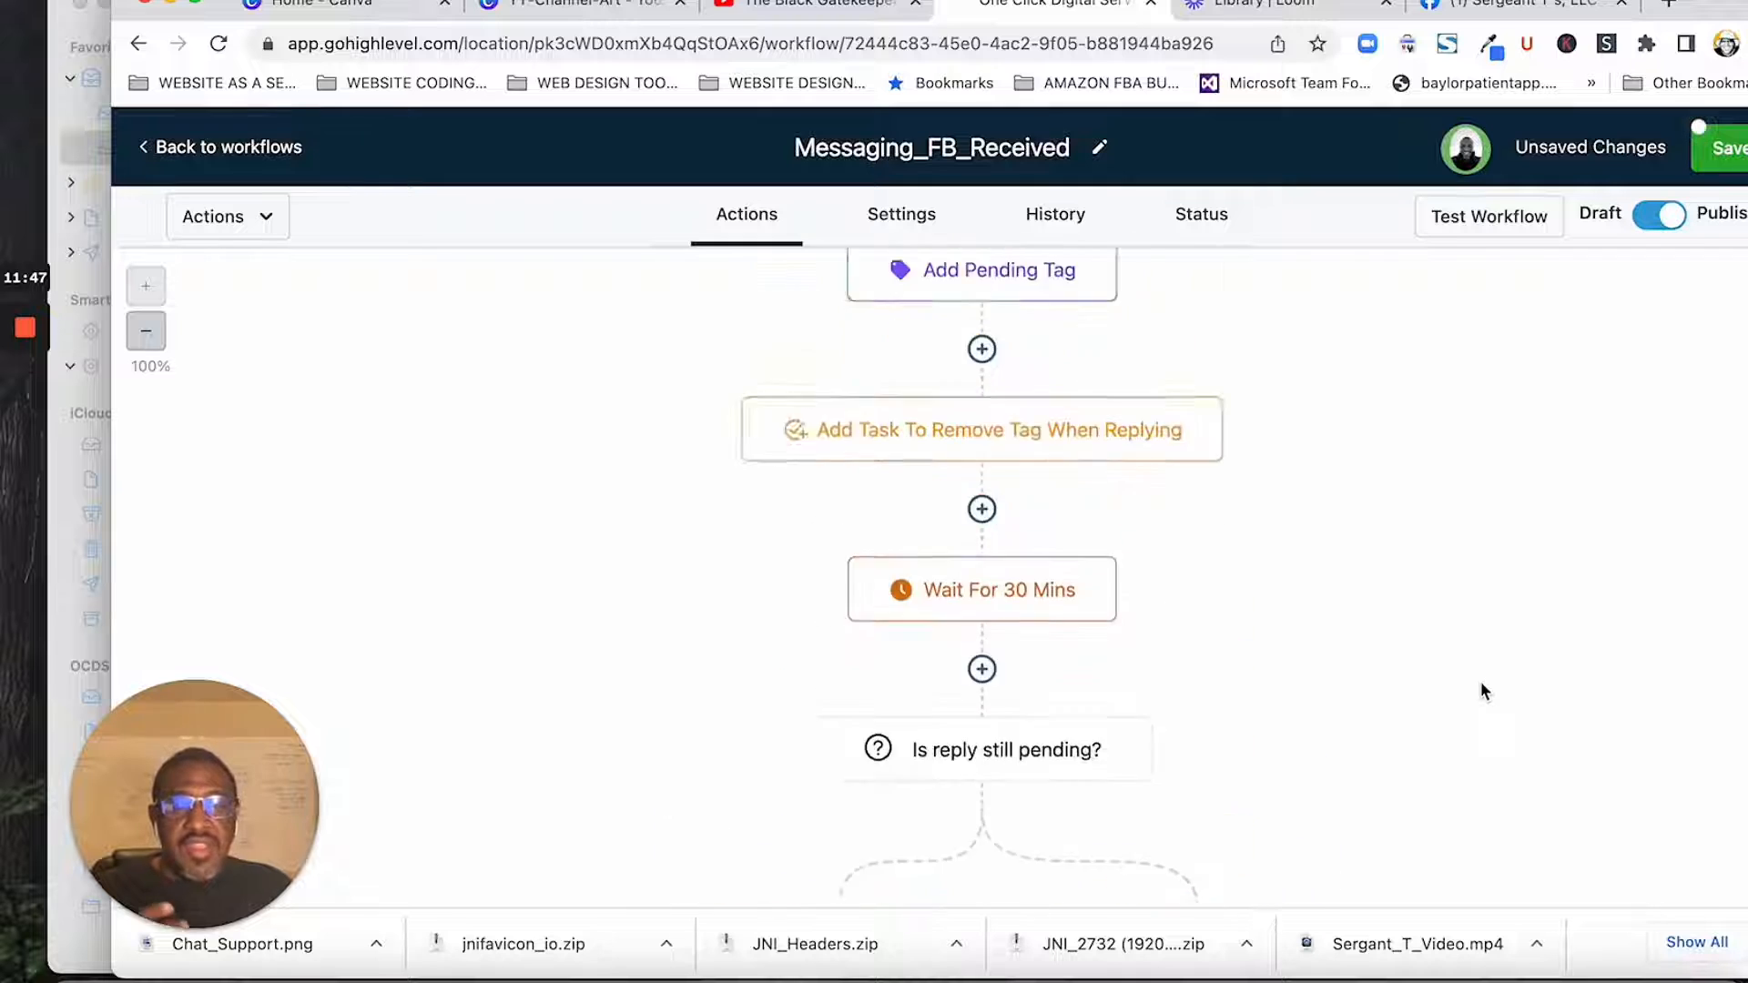
{"action": "scroll", "coordinate": [1480, 690], "scroll_direction": "up", "scroll_amount": 4}
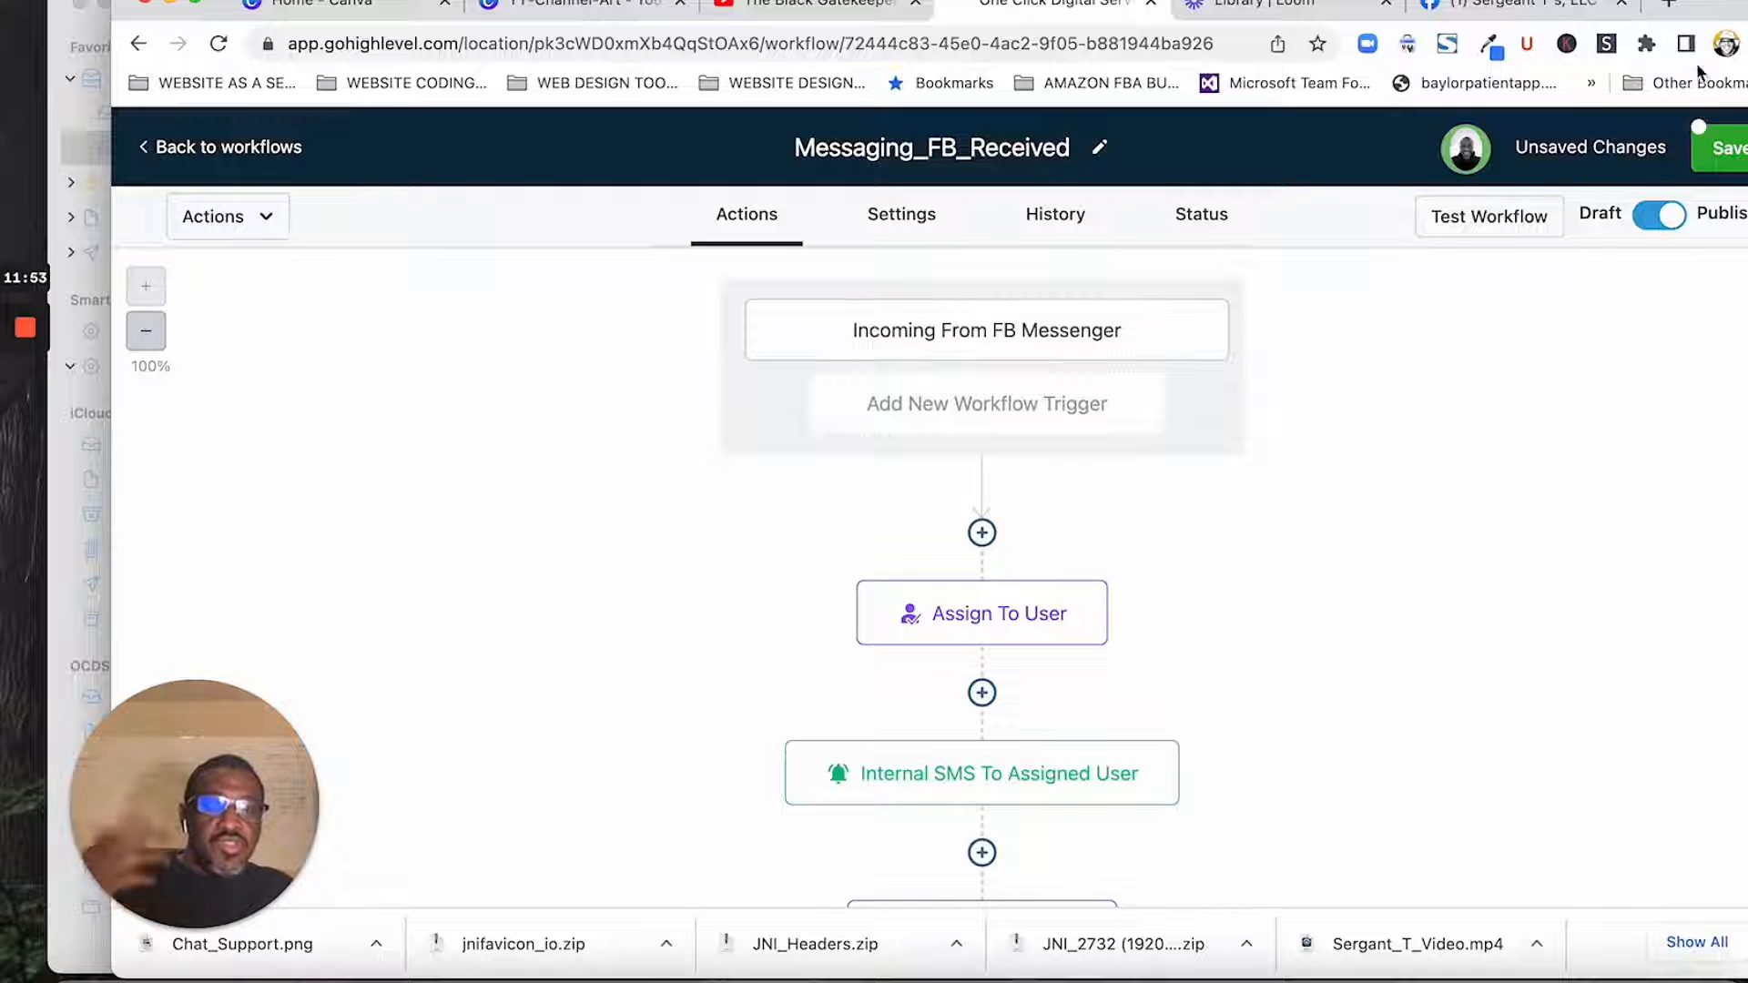
{"action": "left_click", "coordinate": [1718, 159]}
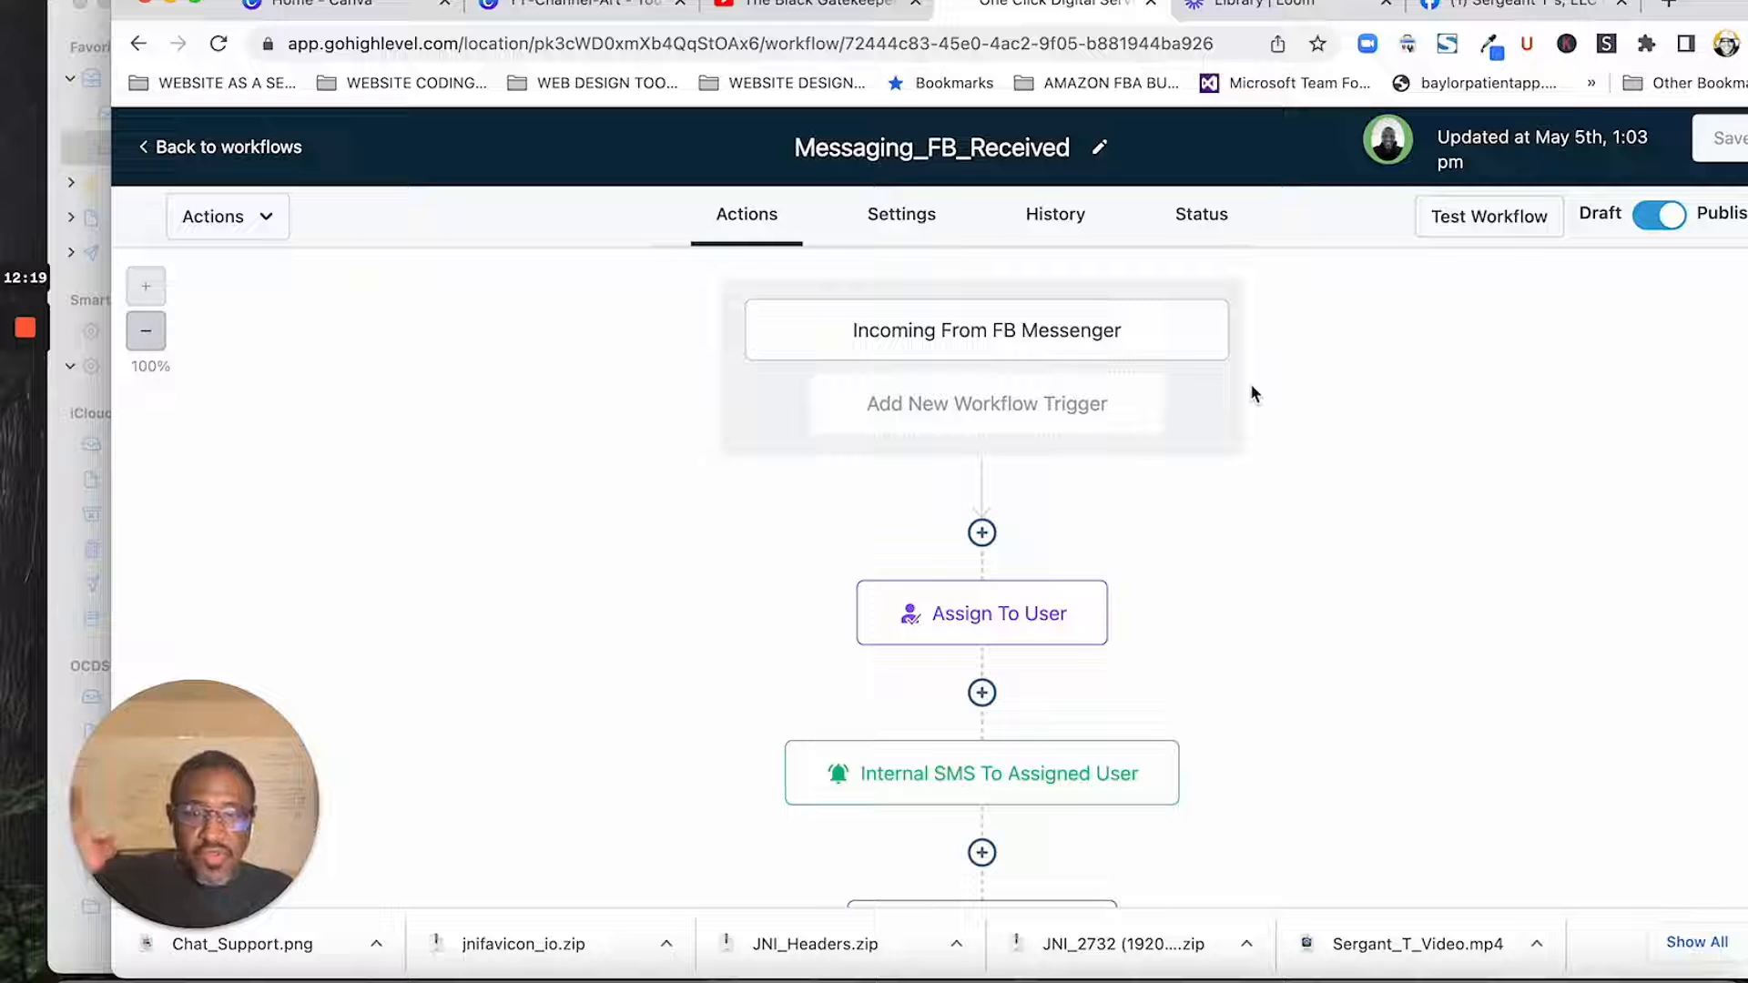
- Leave the Messaging_FB_Received workflow and open the Integrations settings to examine the Google and Facebook account connections
{"action": "left_click", "coordinate": [173, 152]}
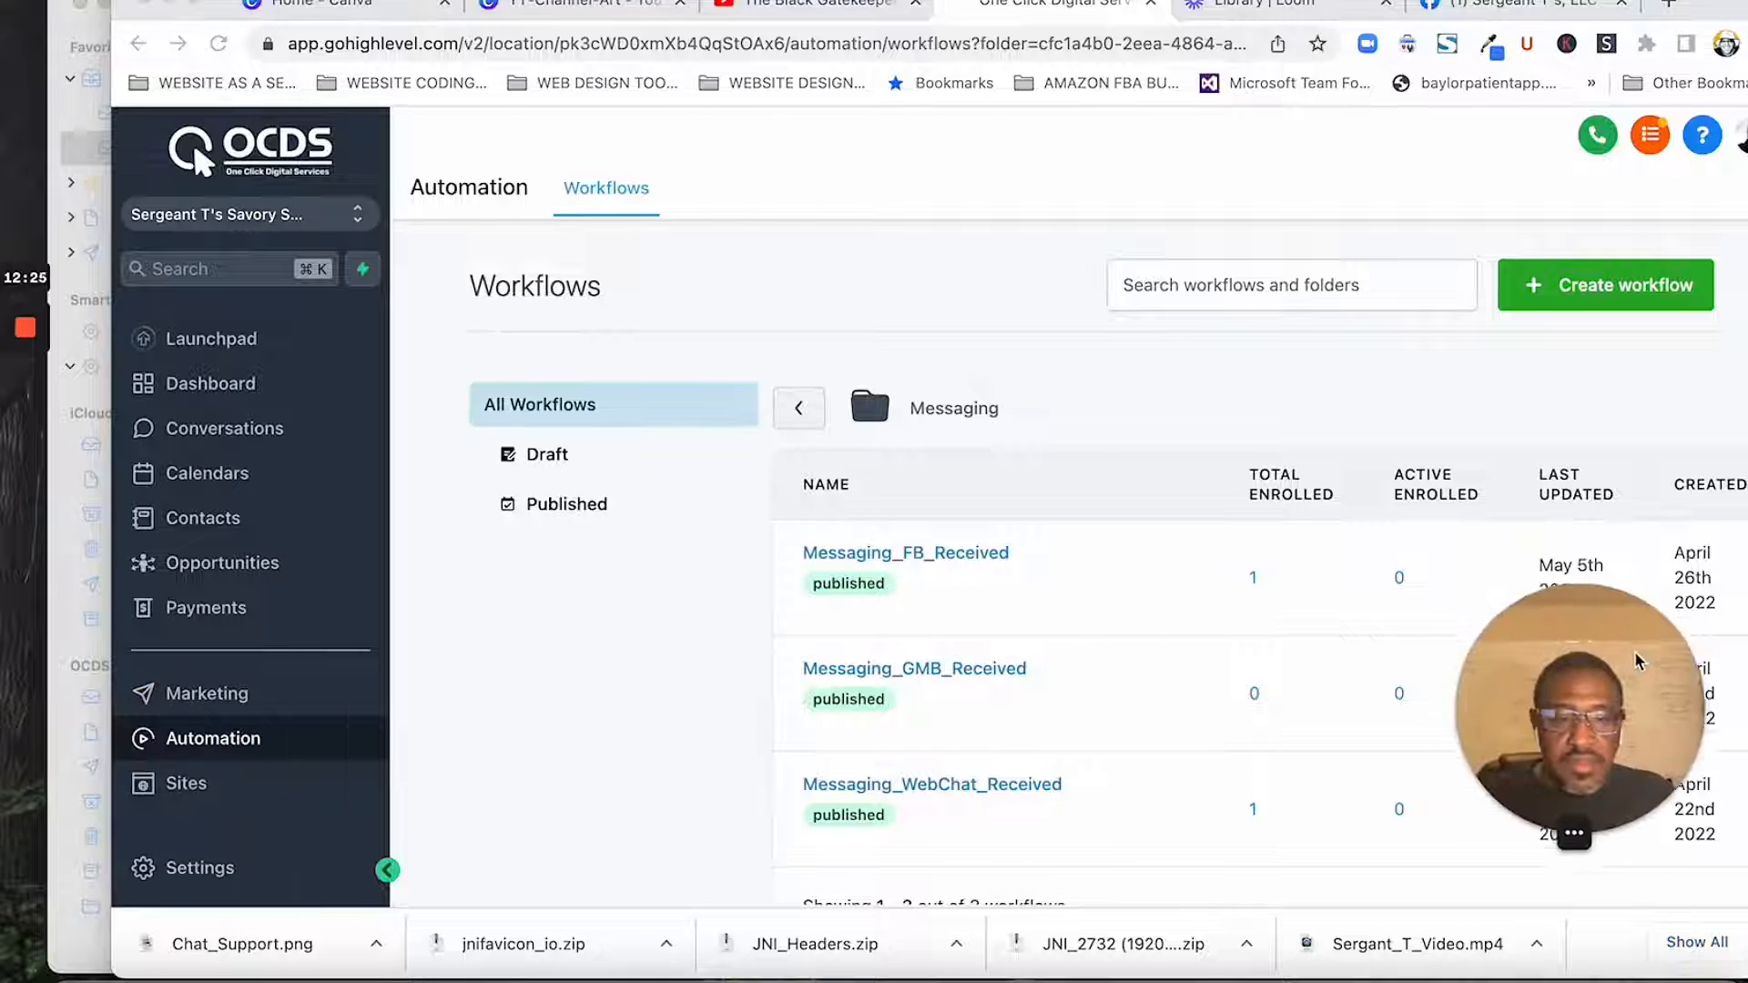
{"action": "scroll", "coordinate": [303, 648], "scroll_direction": "down", "scroll_amount": 3}
{"action": "scroll", "coordinate": [303, 648], "scroll_direction": "down", "scroll_amount": 2}
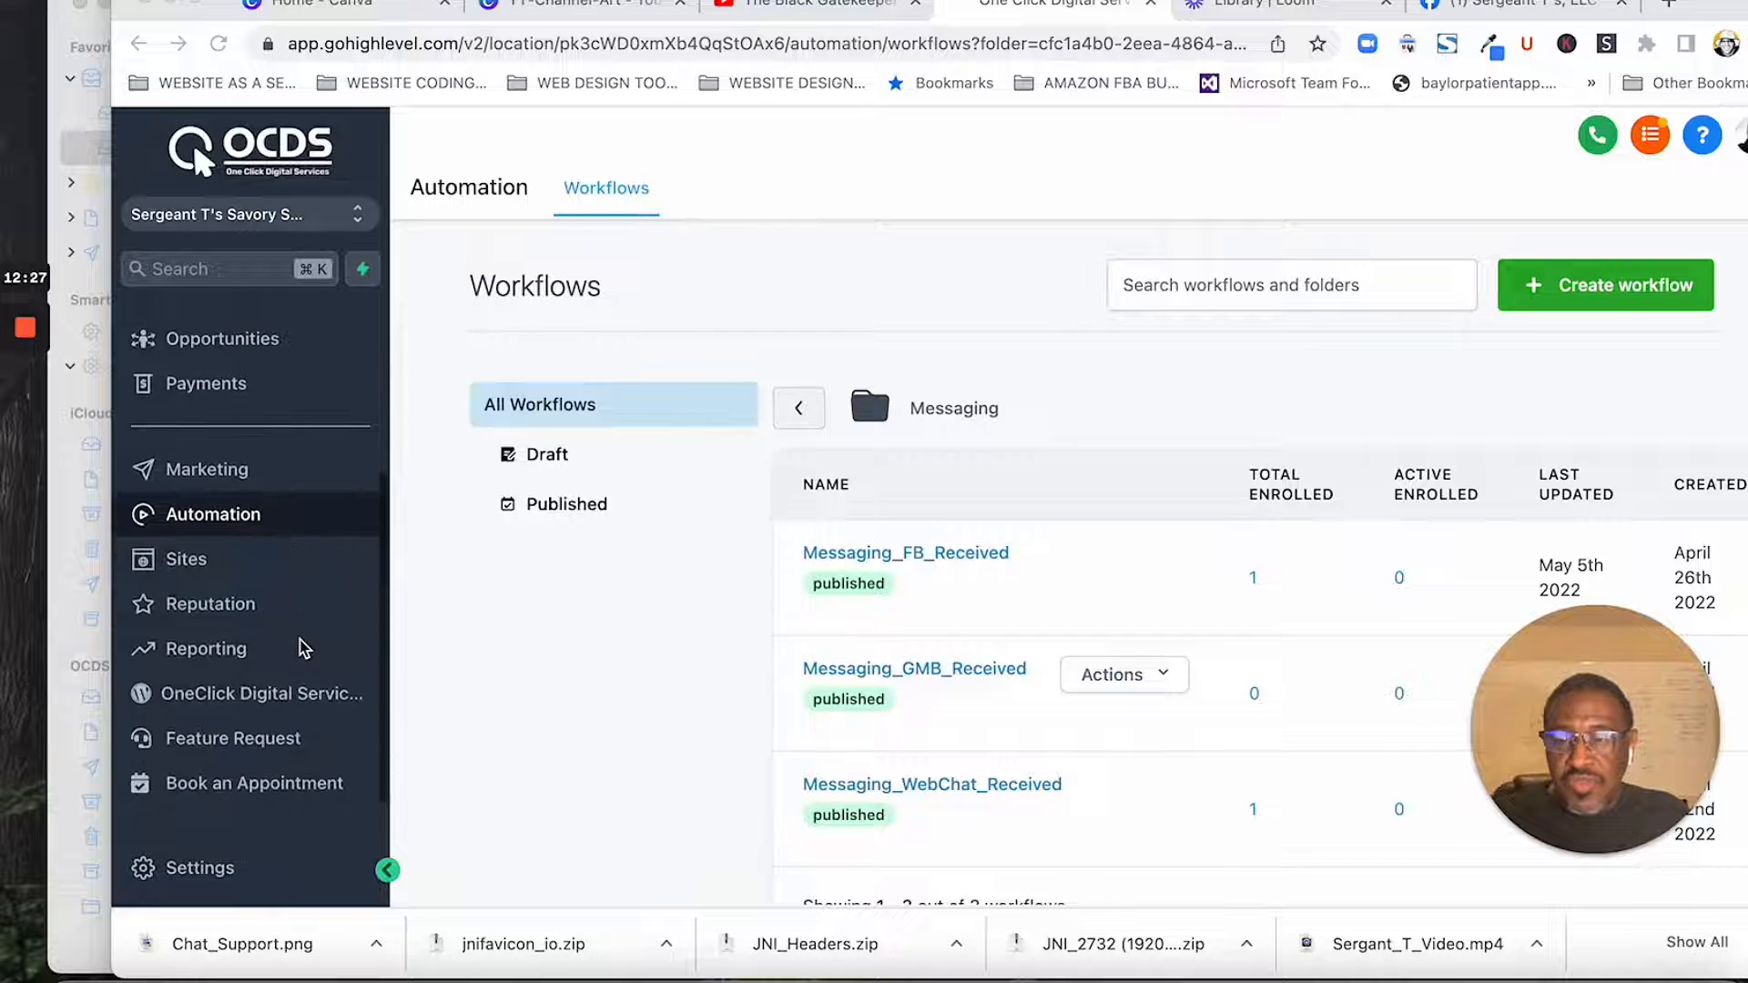
{"action": "scroll", "coordinate": [300, 649], "scroll_direction": "up", "scroll_amount": 1}
{"action": "scroll", "coordinate": [303, 651], "scroll_direction": "up", "scroll_amount": 3}
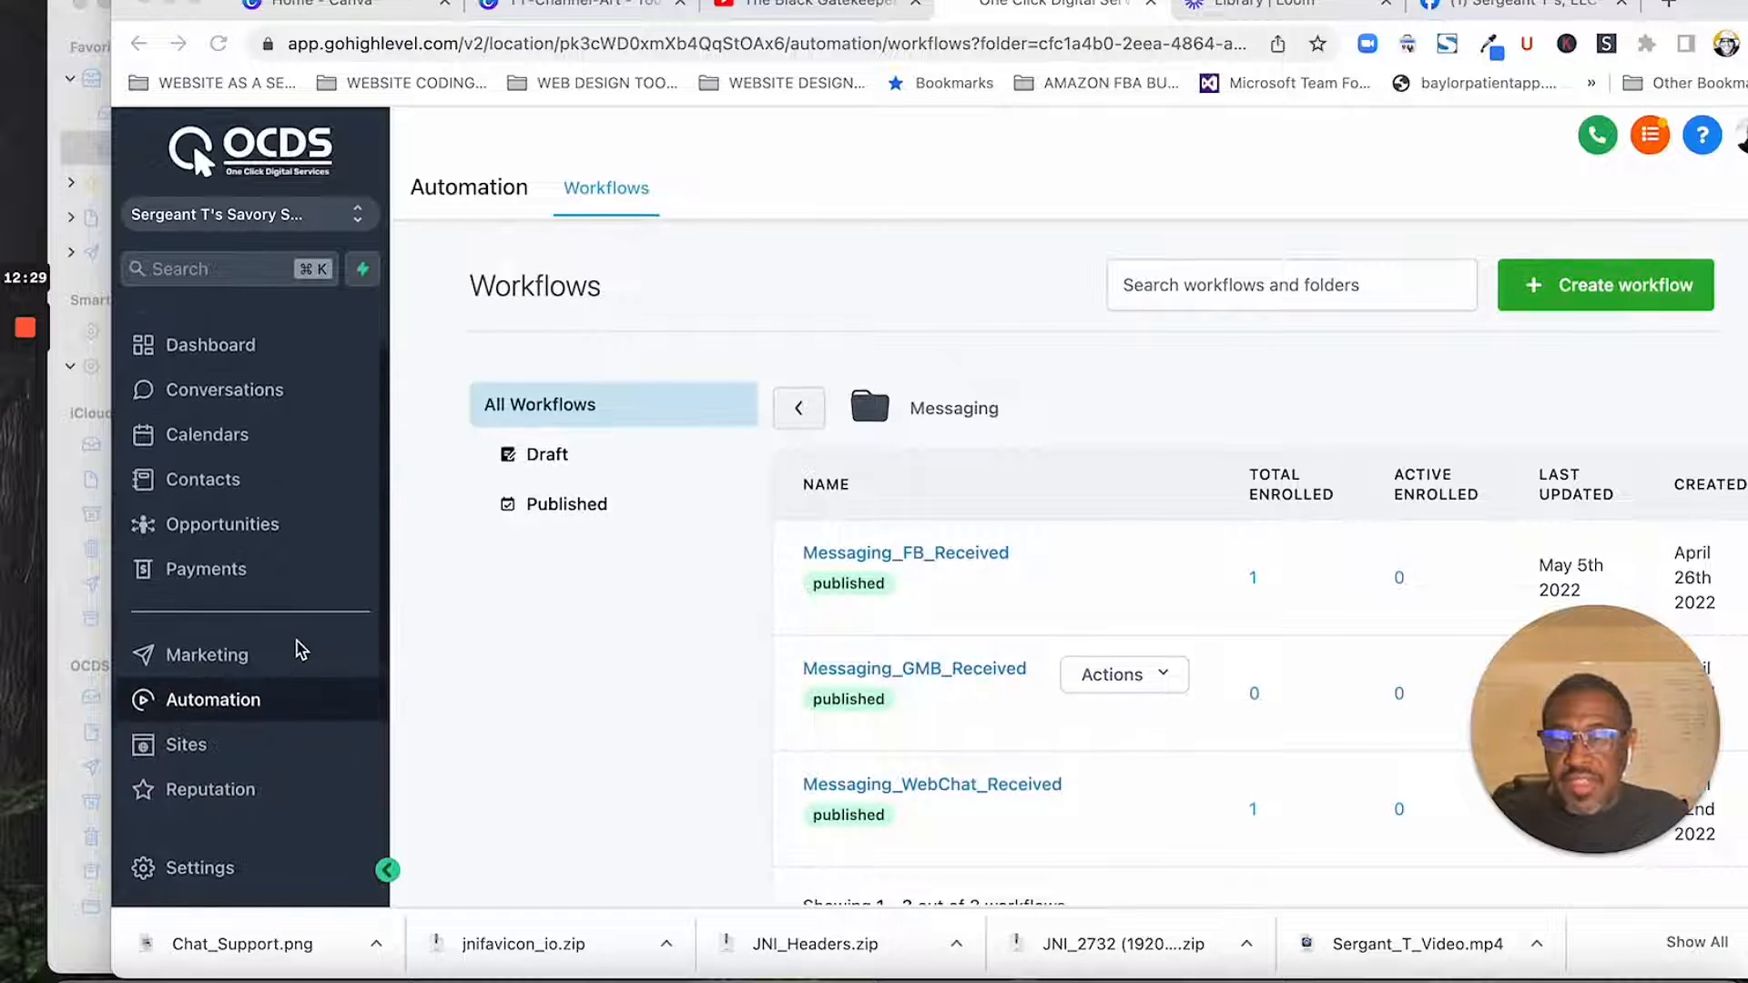
{"action": "scroll", "coordinate": [291, 654], "scroll_direction": "down", "scroll_amount": 4}
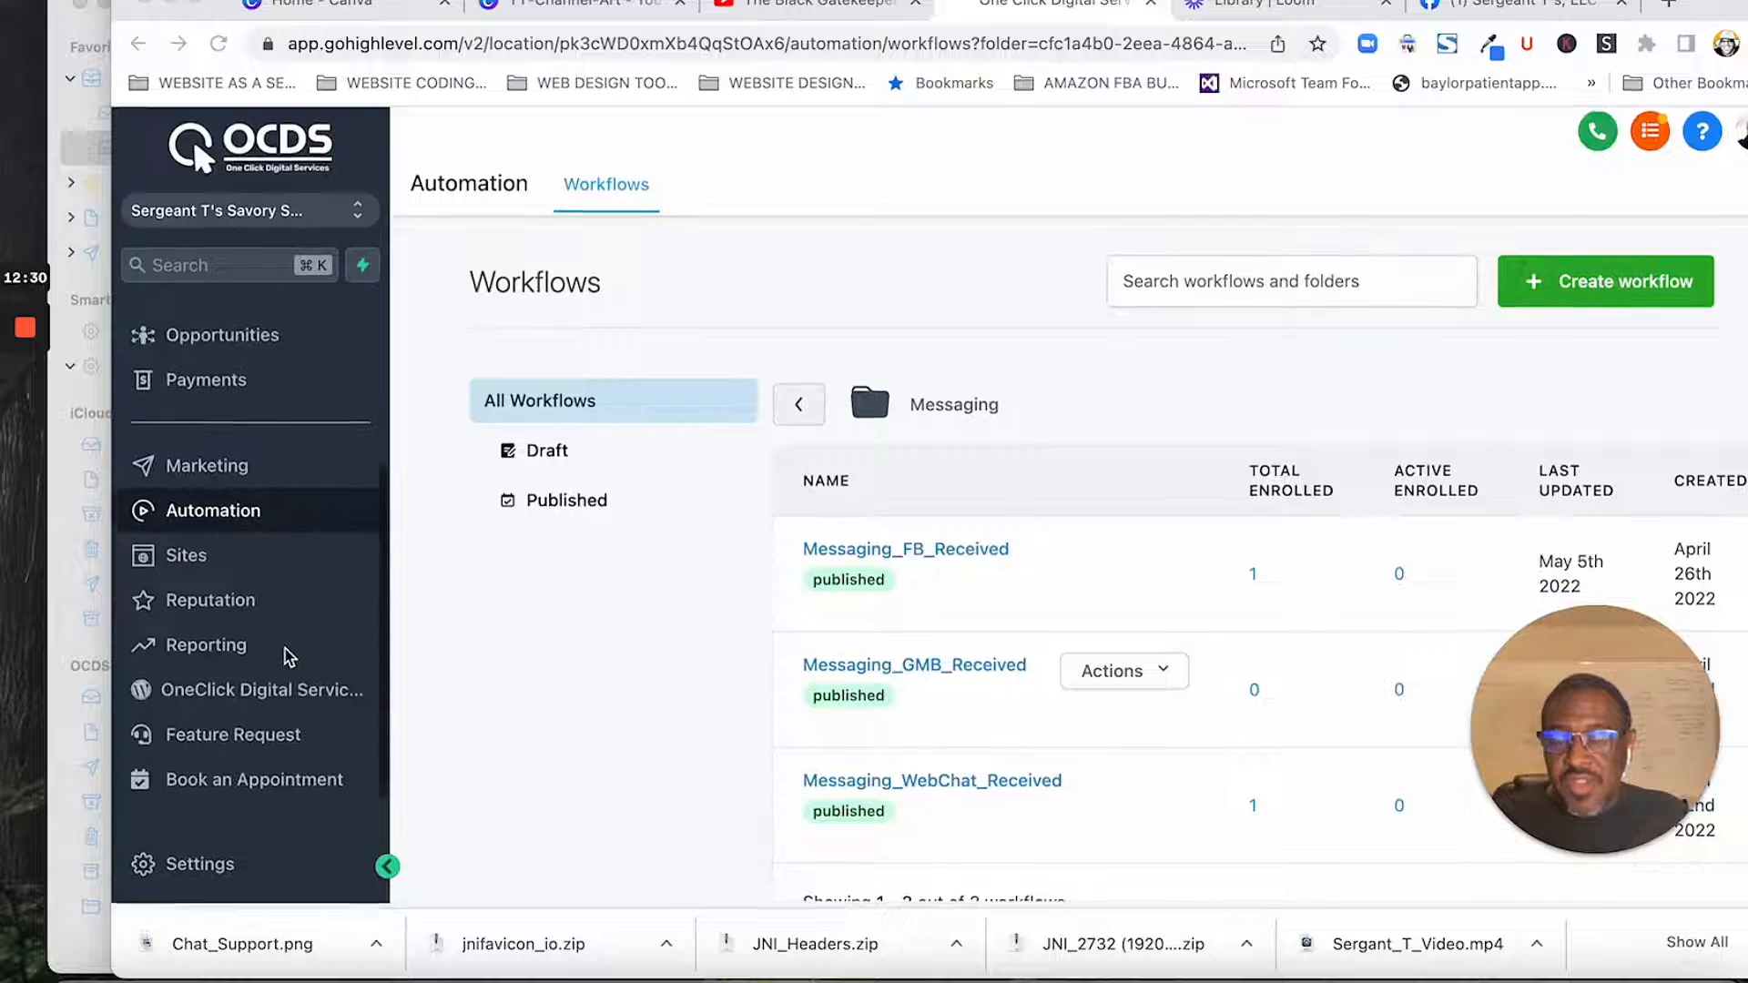
{"action": "left_click", "coordinate": [186, 867]}
{"action": "scroll", "coordinate": [636, 625], "scroll_direction": "down", "scroll_amount": 10}
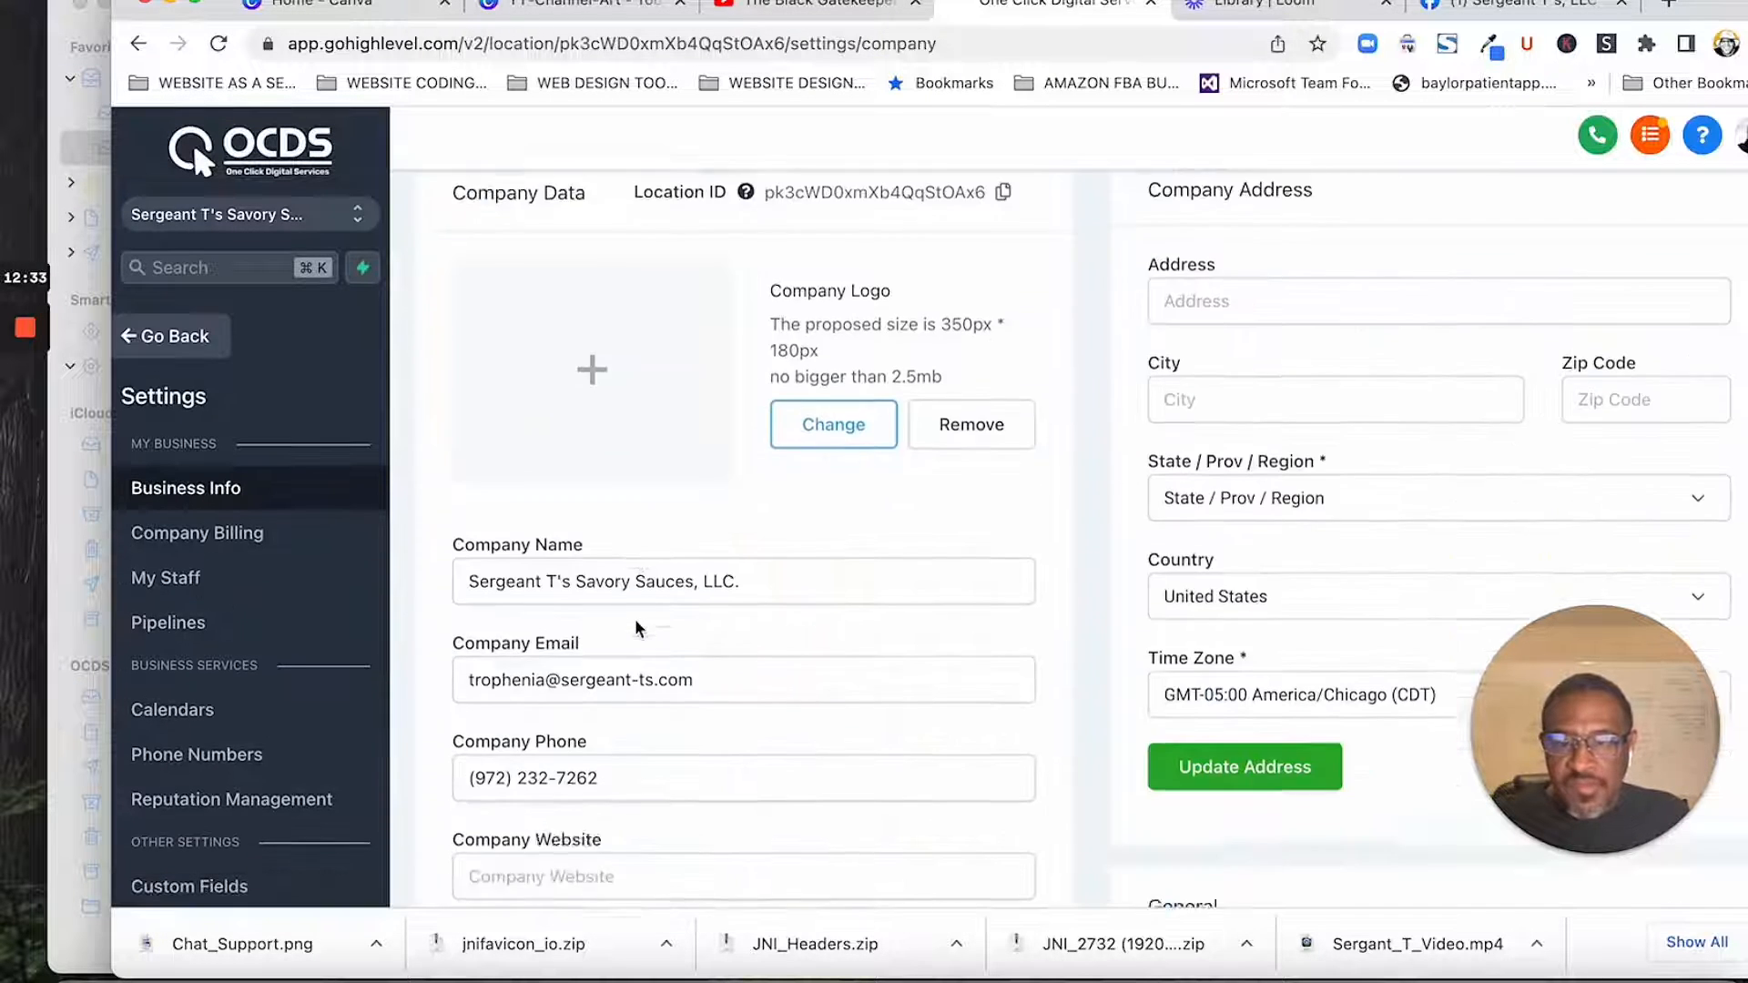
{"action": "scroll", "coordinate": [279, 709], "scroll_direction": "down", "scroll_amount": 5}
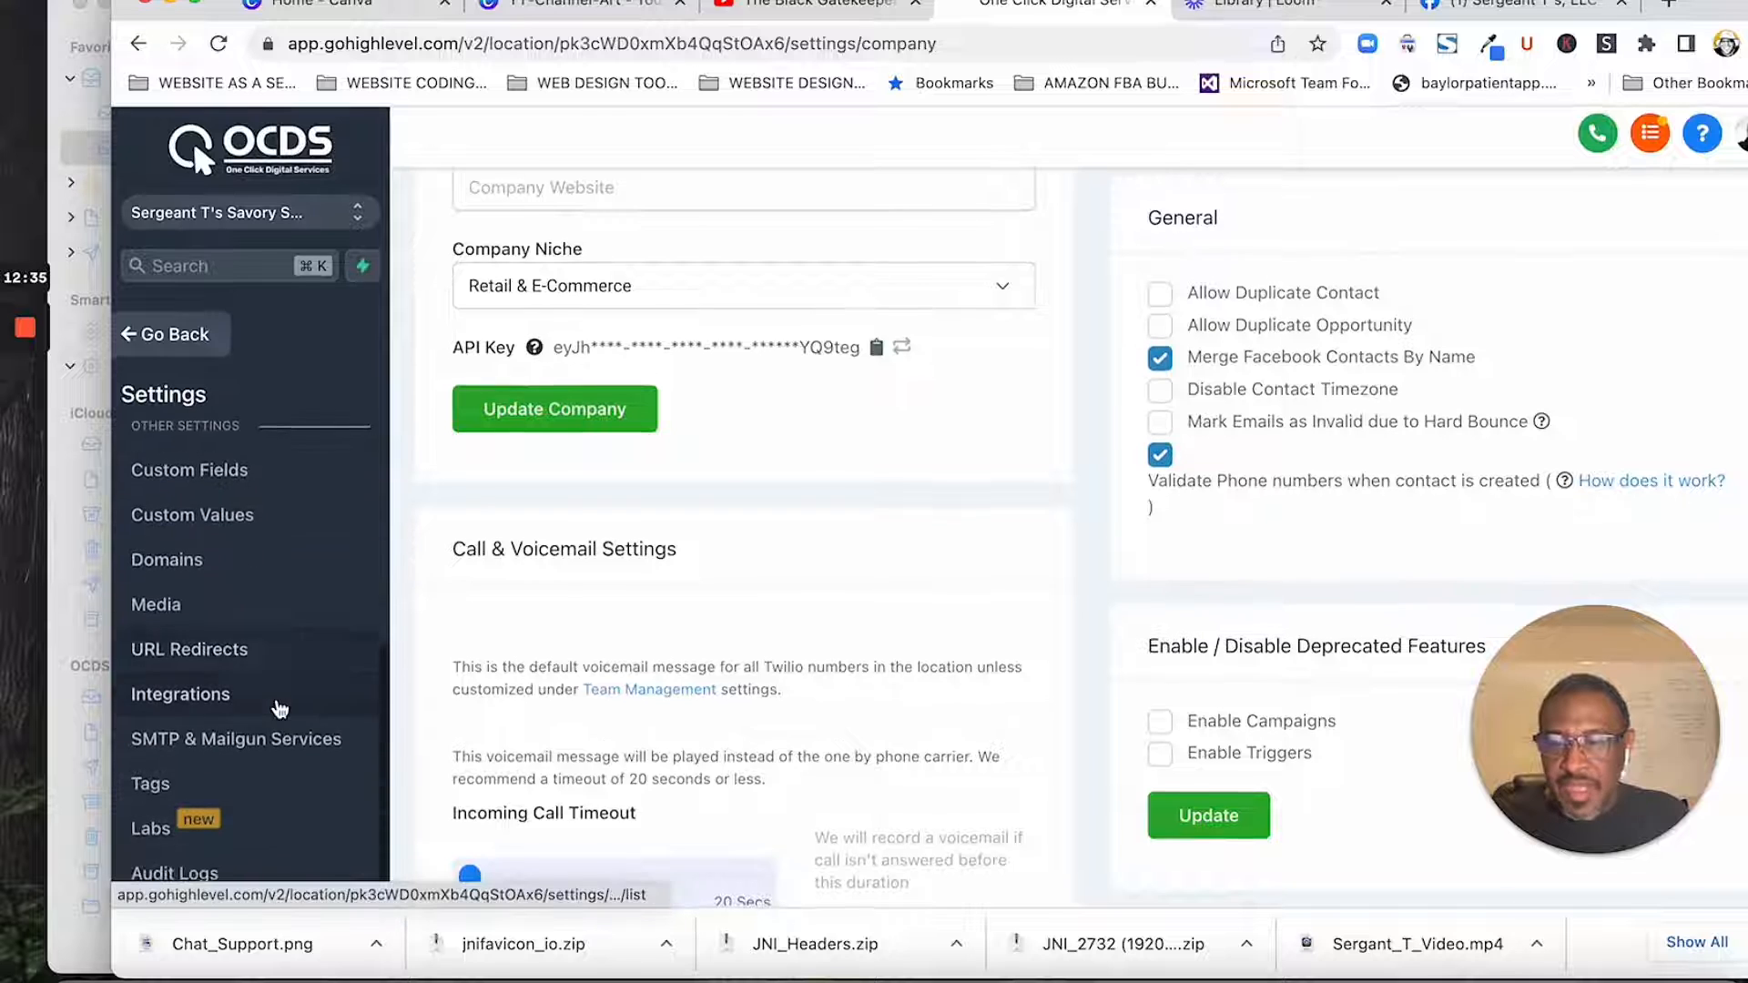
{"action": "left_click", "coordinate": [273, 696]}
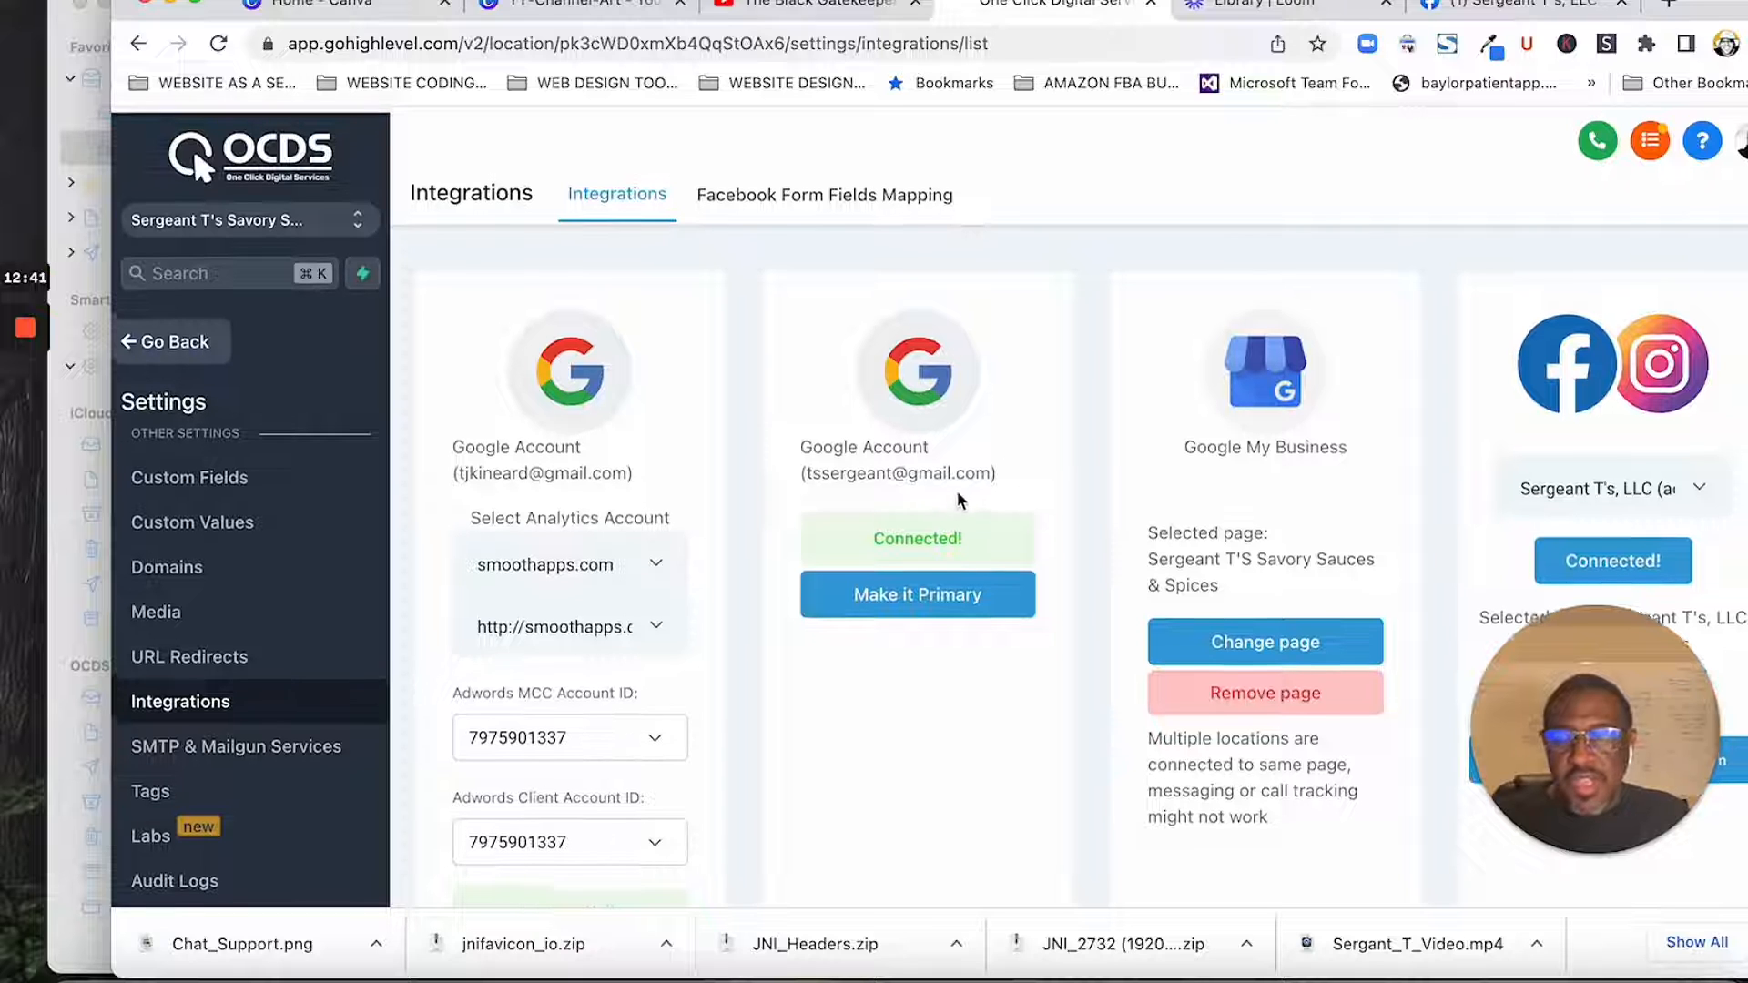
- Leave the settings and look over the workflows in the Messaging folder, returning to the list of all workflow folders
{"action": "scroll", "coordinate": [155, 392], "scroll_direction": "up", "scroll_amount": 5}
{"action": "left_click", "coordinate": [152, 338]}
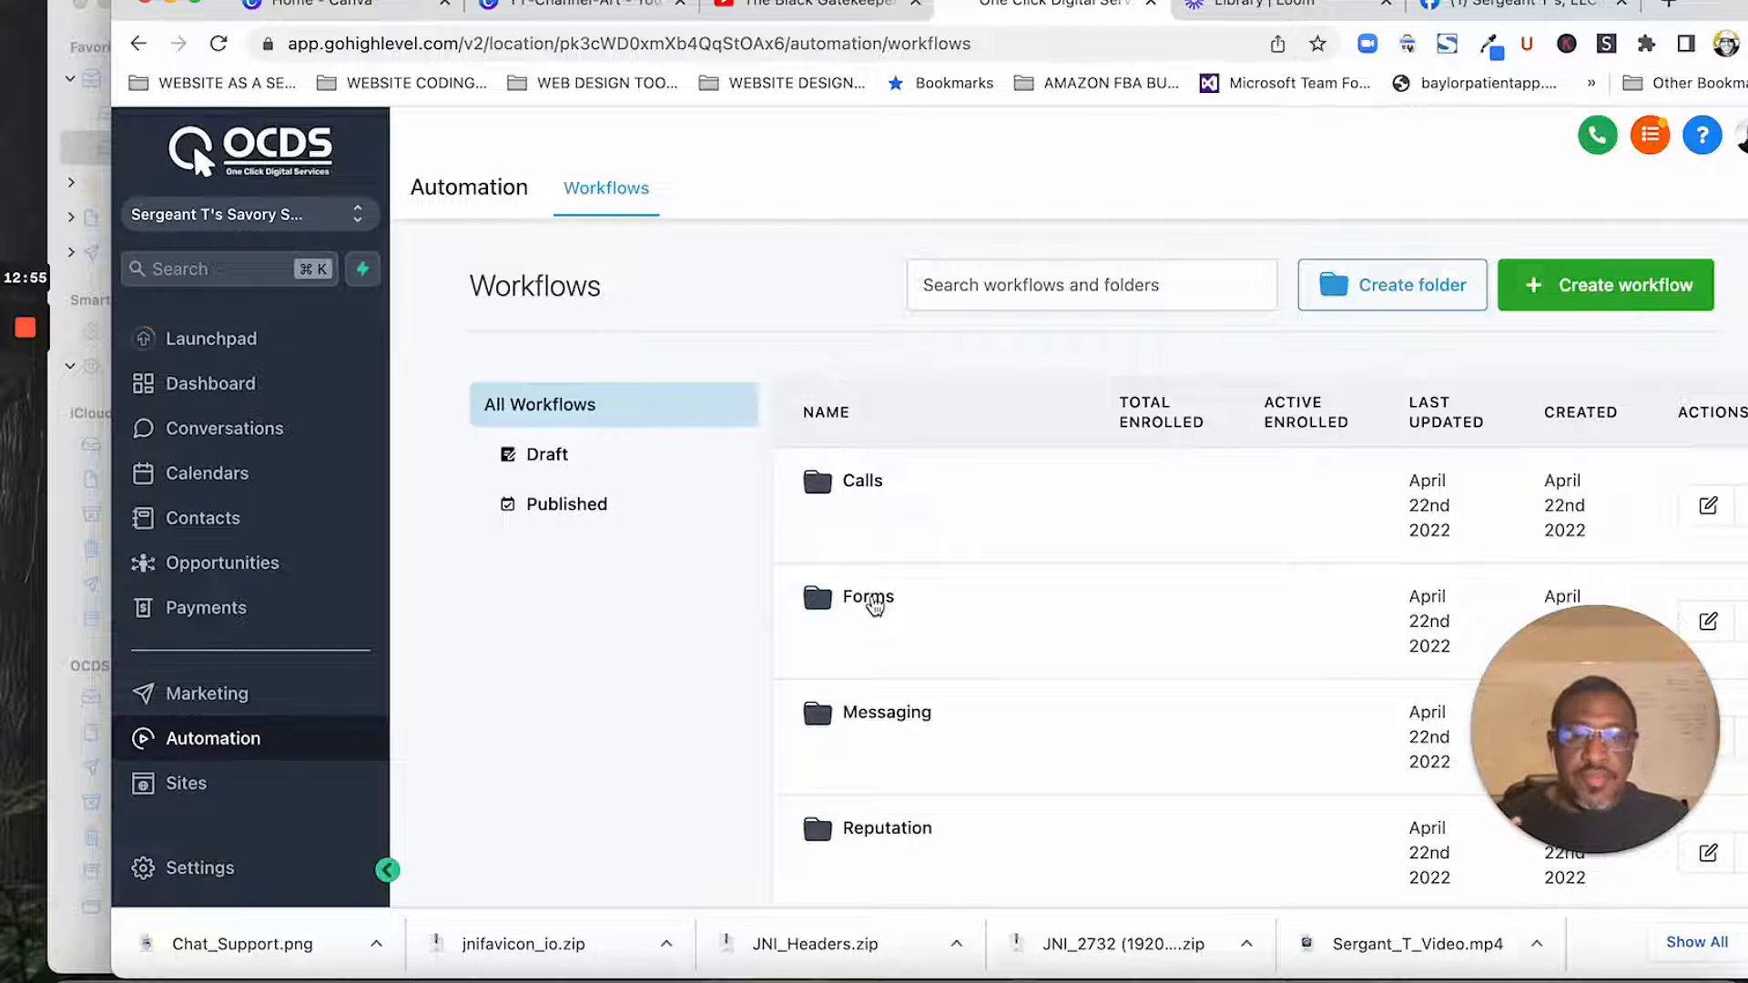
{"action": "left_click", "coordinate": [890, 719]}
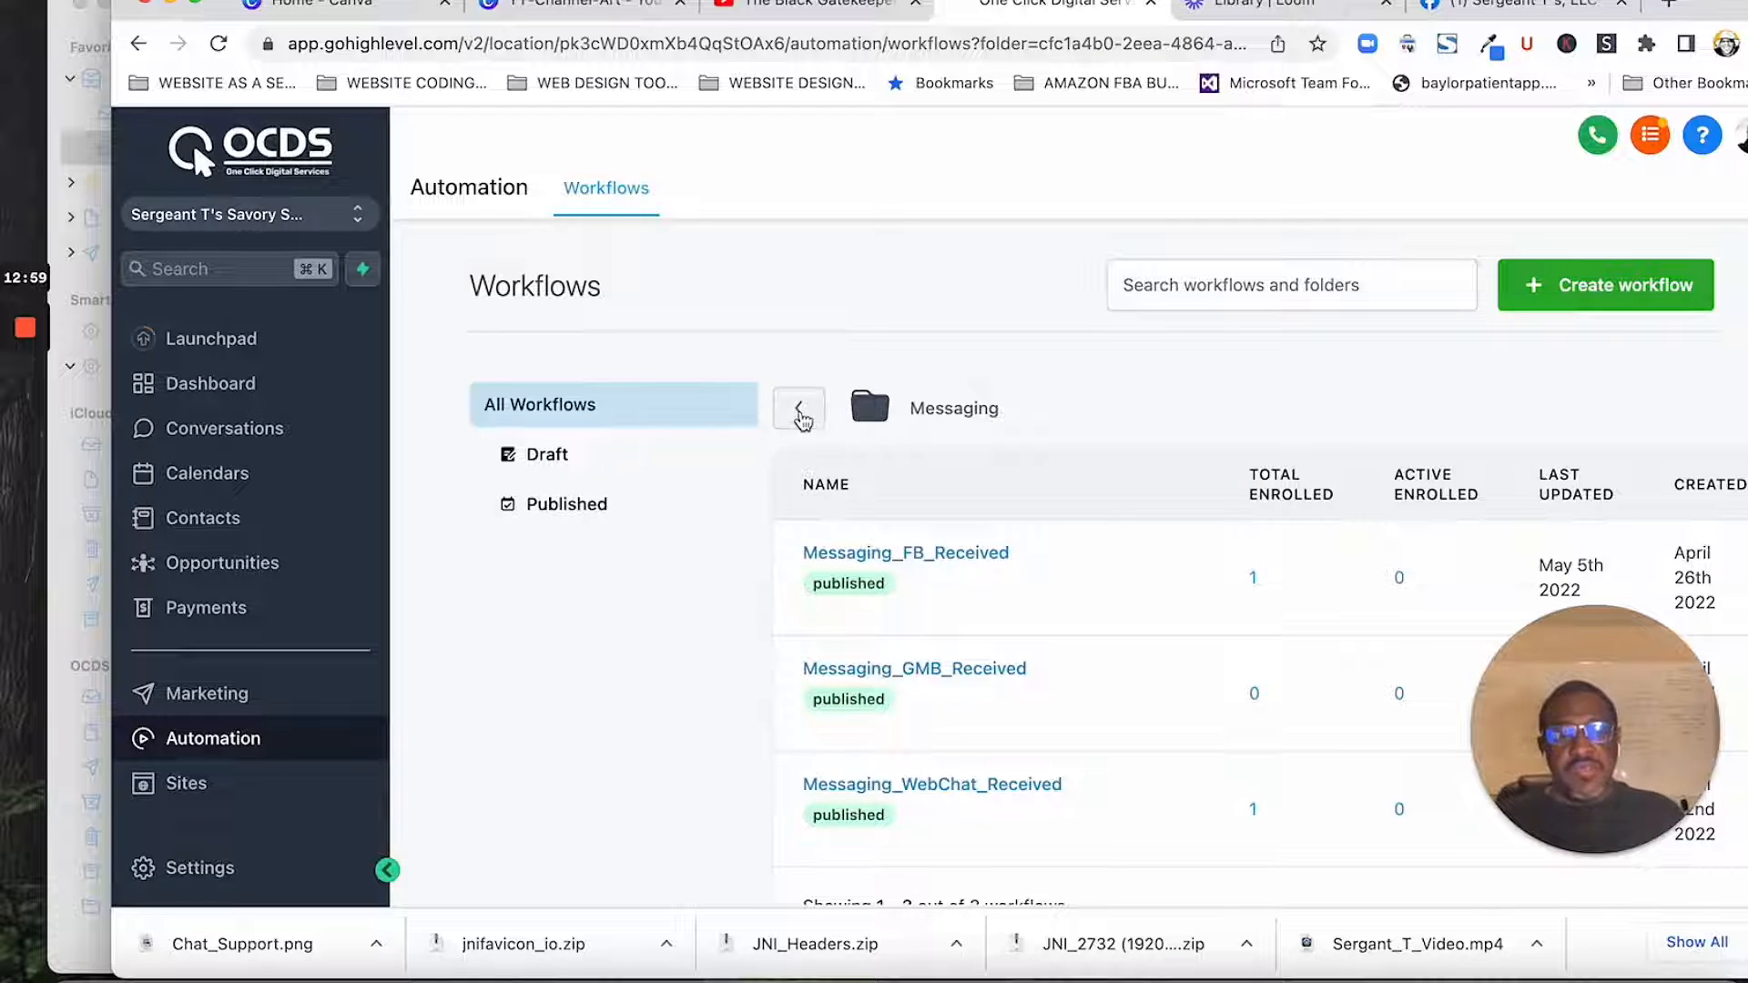
{"action": "left_click", "coordinate": [801, 416]}
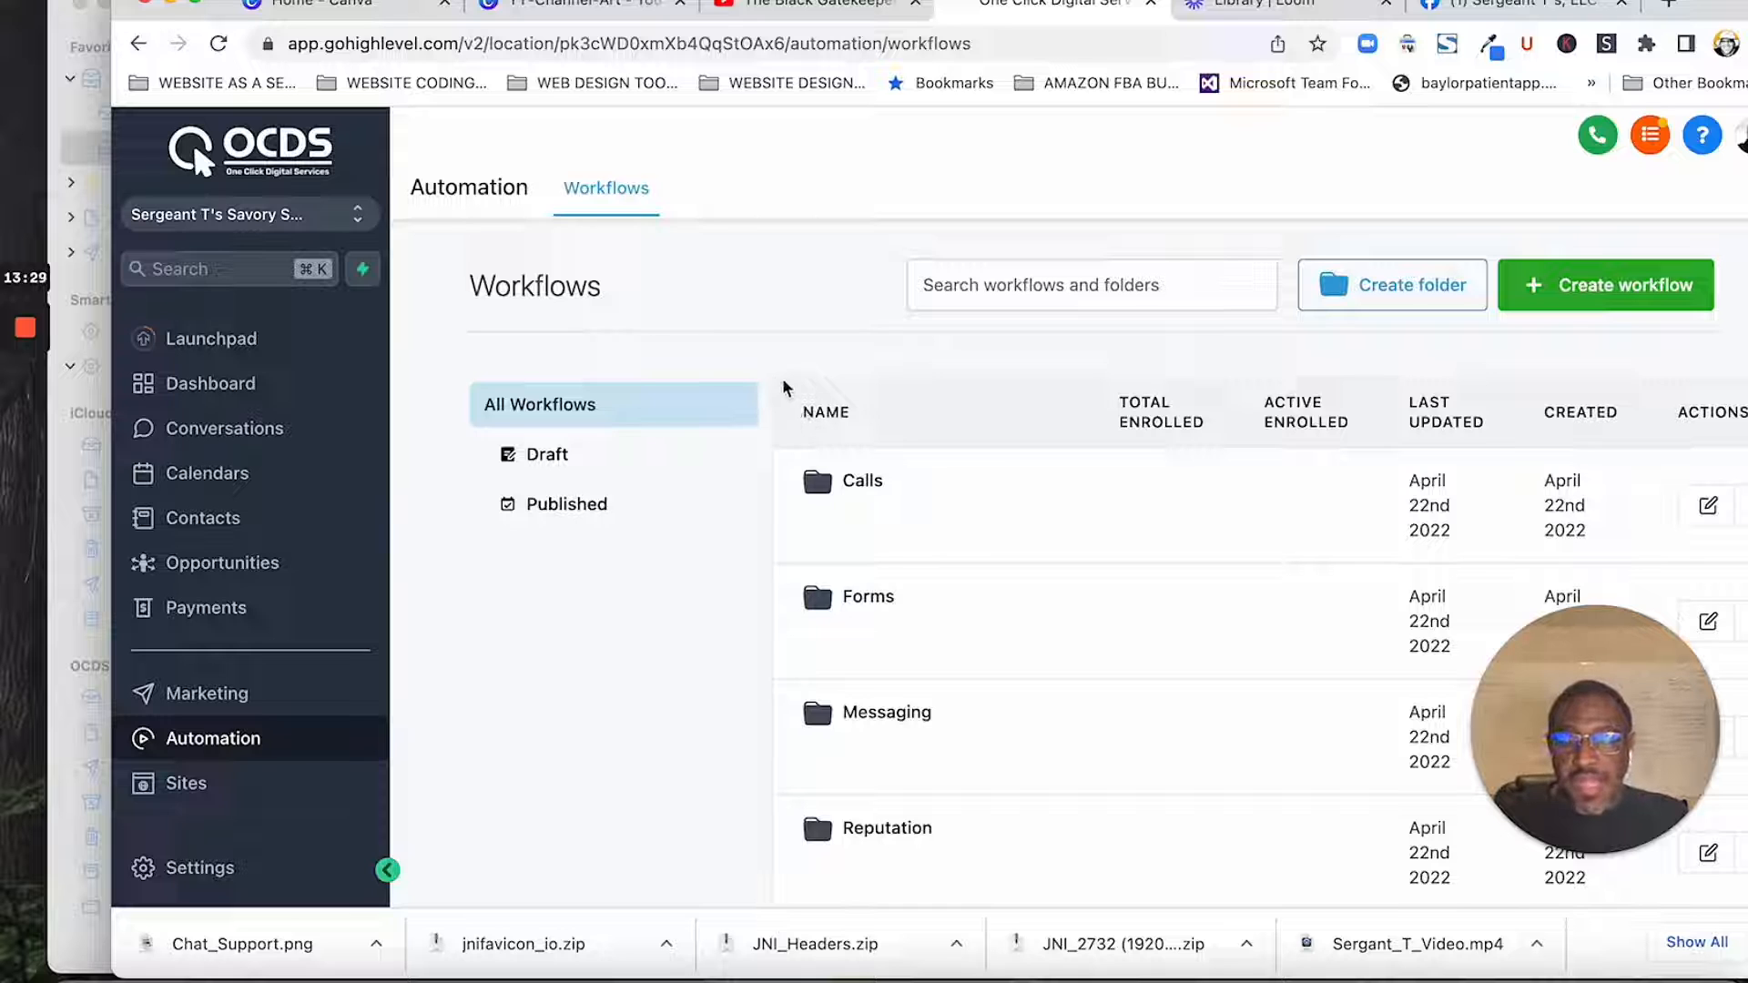
- Show the recent conversations and review the Facebook Messenger thread dated May 5th together with its contact's details and tags
{"action": "left_click", "coordinate": [235, 439]}
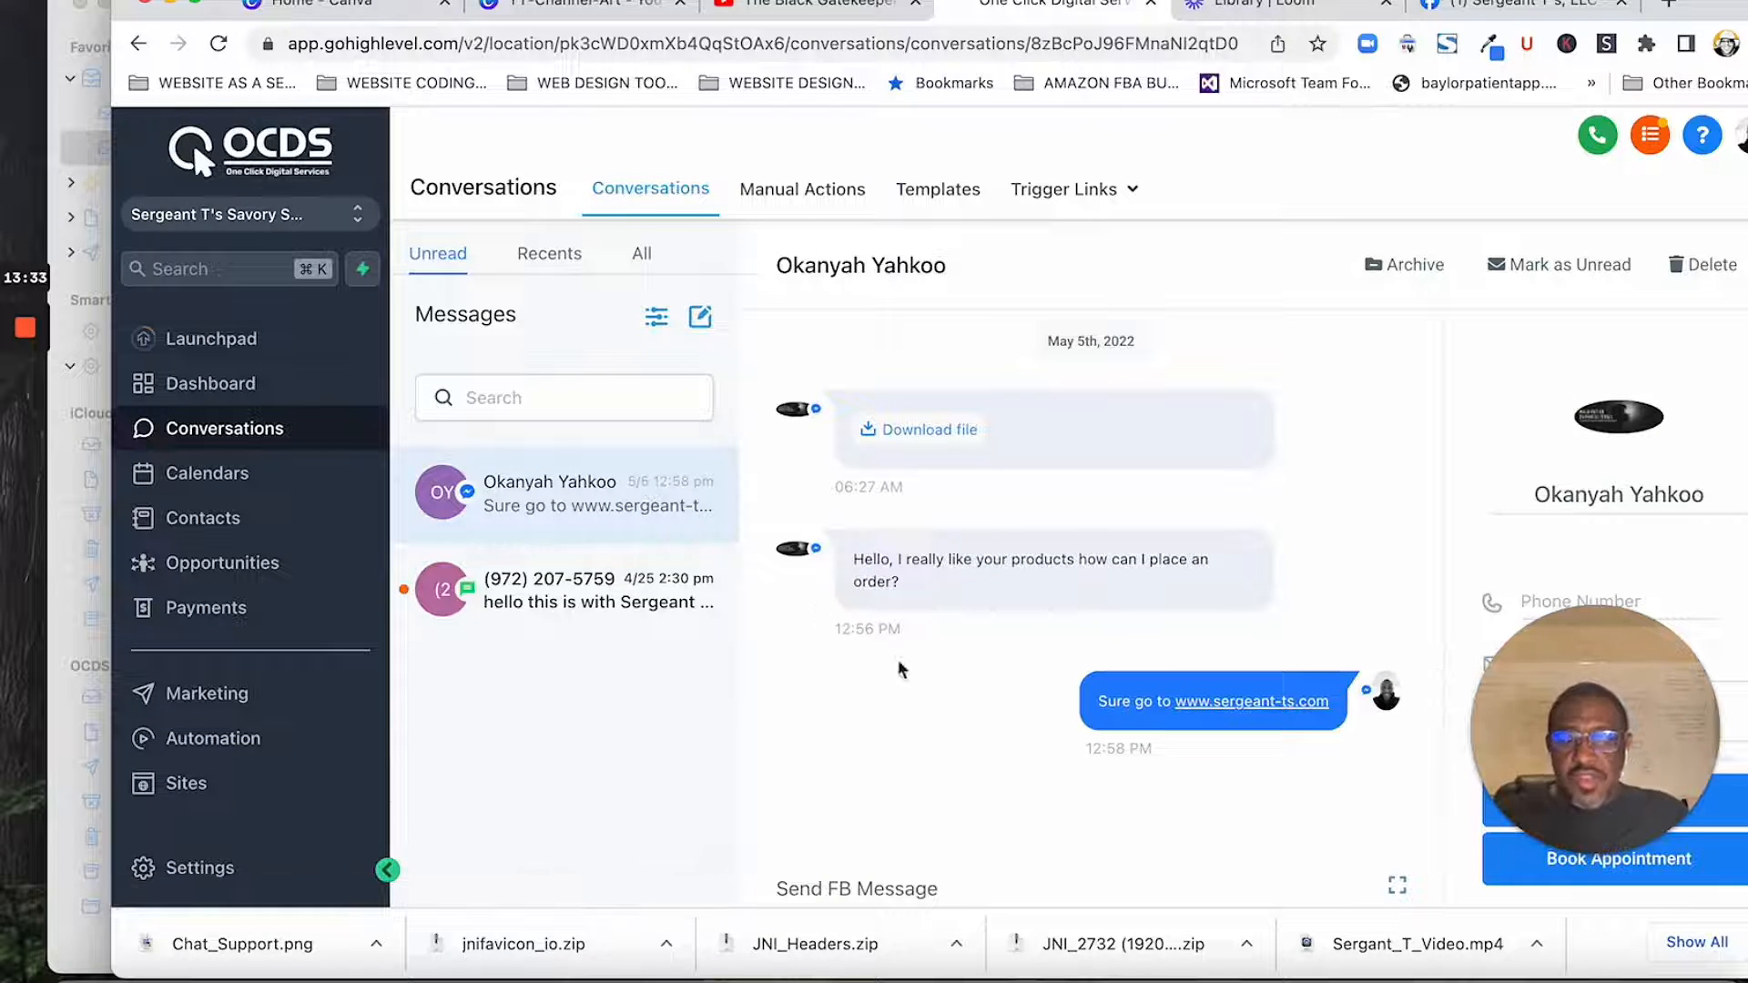
{"action": "left_click", "coordinate": [551, 264]}
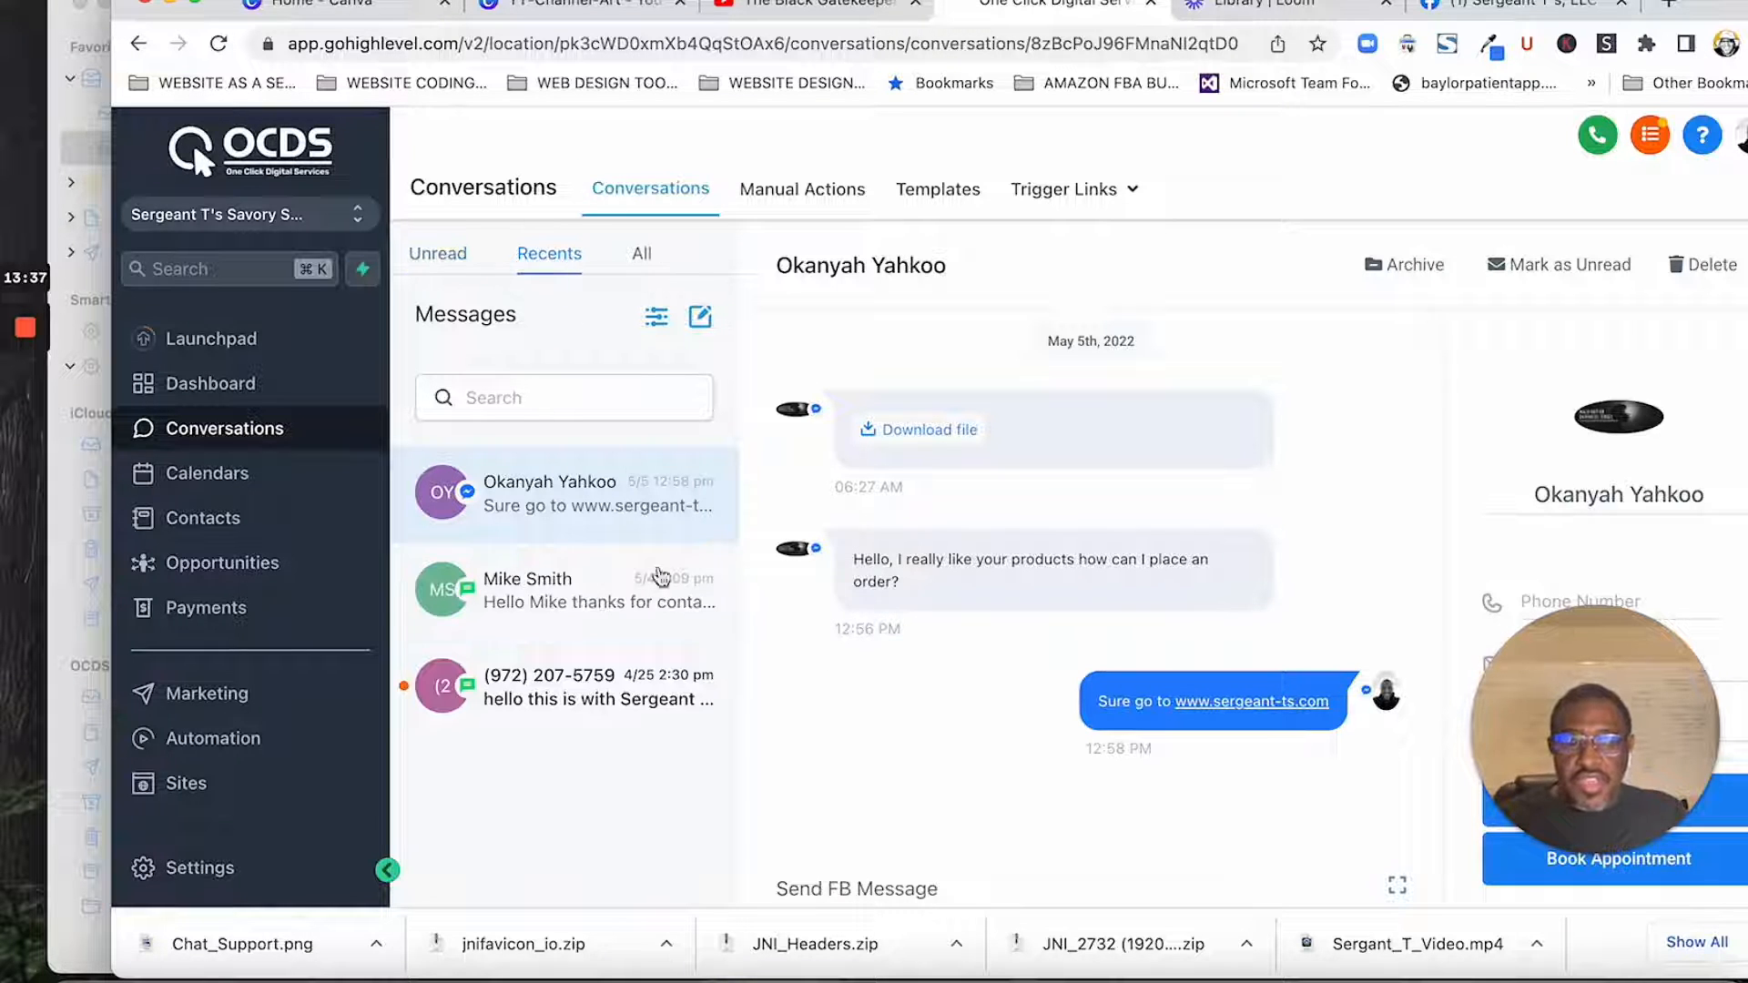
{"action": "scroll", "coordinate": [1013, 648], "scroll_direction": "up", "scroll_amount": 5}
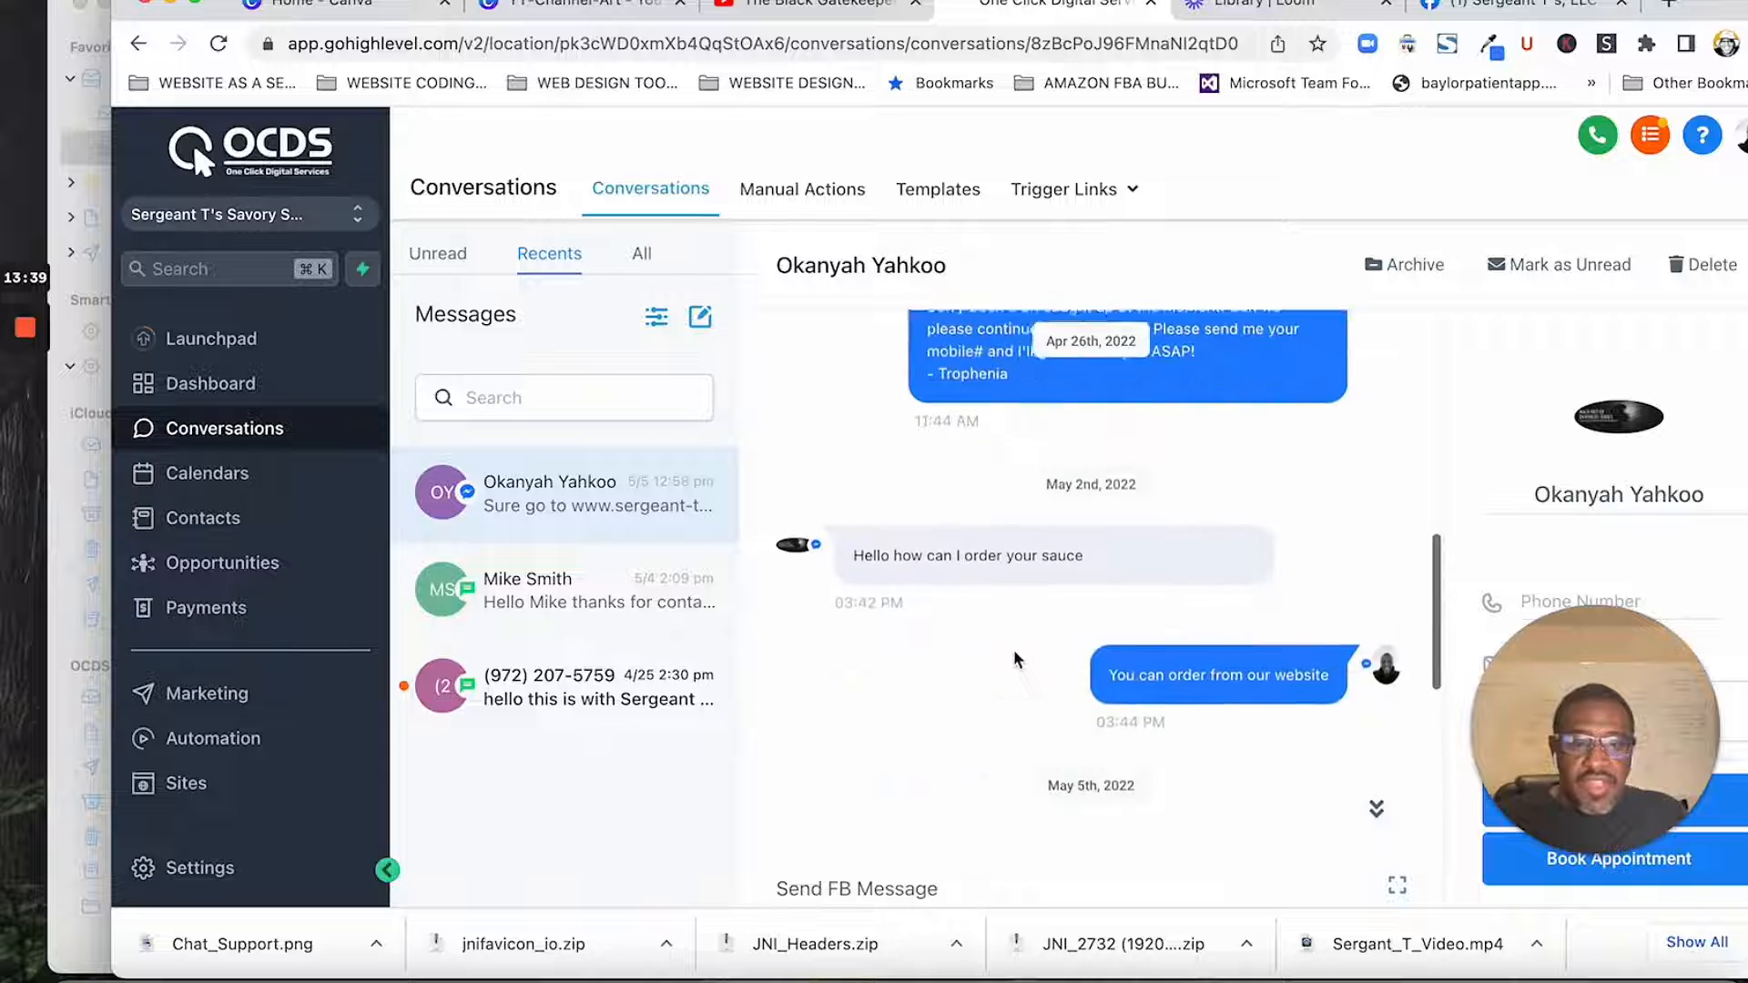
{"action": "scroll", "coordinate": [1013, 648], "scroll_direction": "down", "scroll_amount": 5}
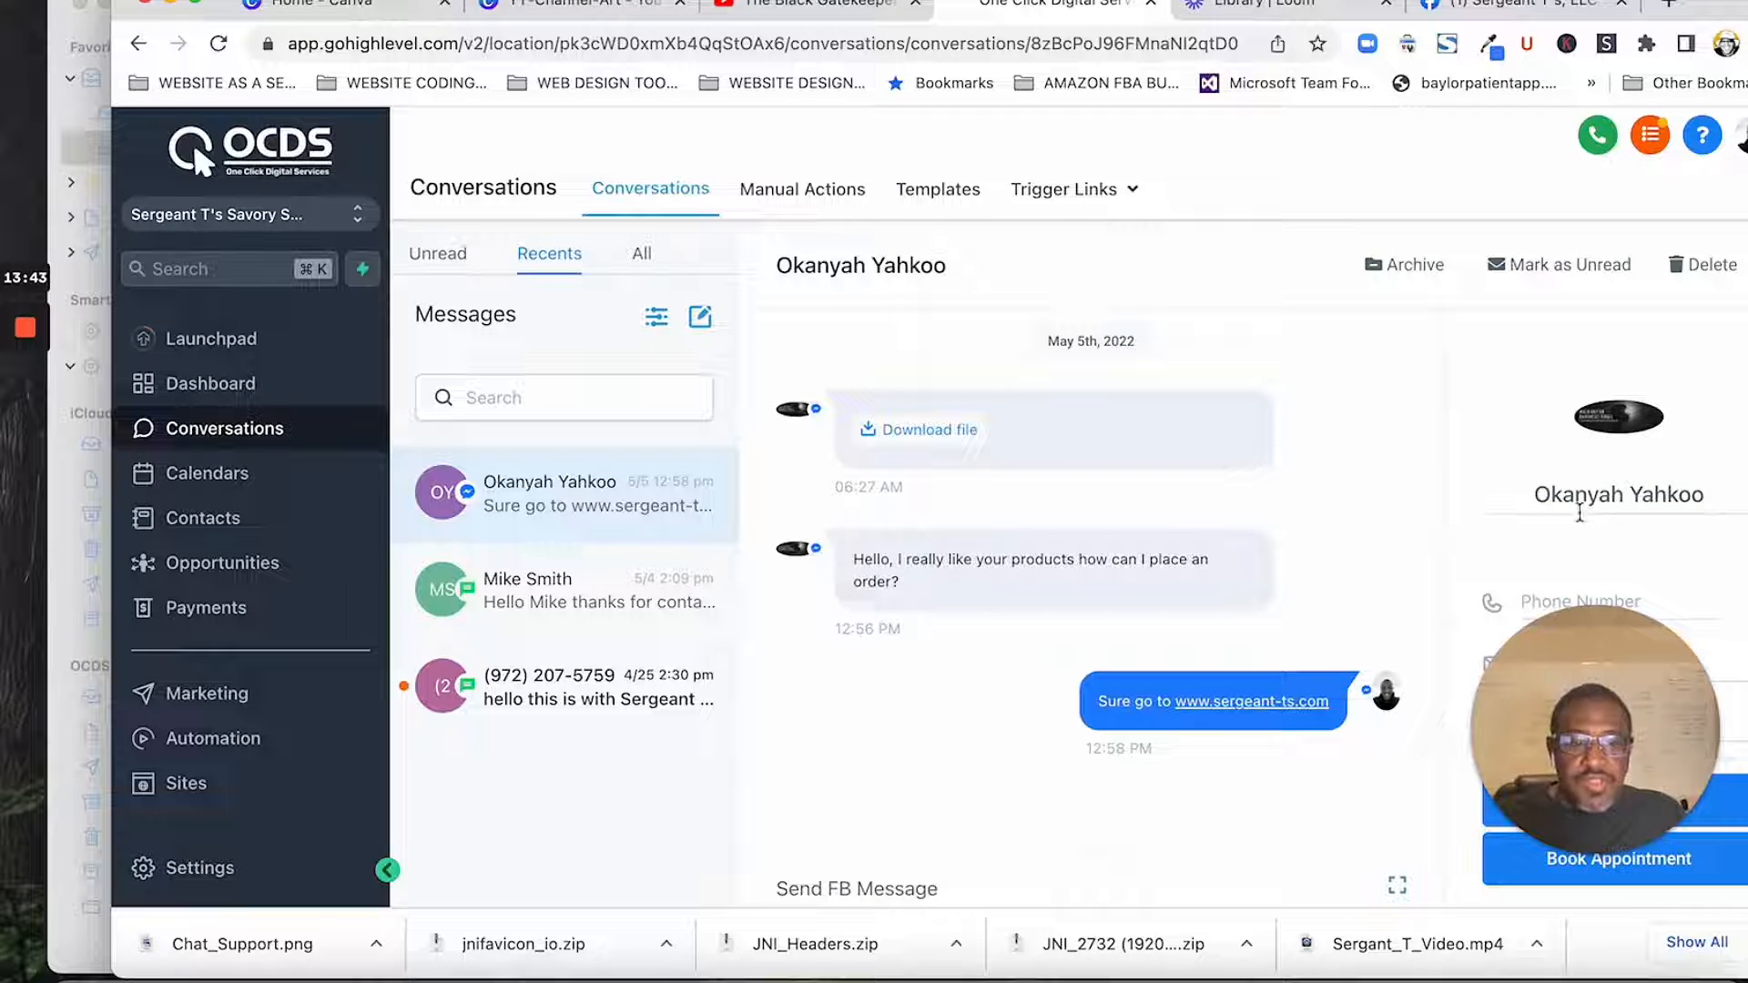
{"action": "scroll", "coordinate": [1581, 569], "scroll_direction": "down", "scroll_amount": 3}
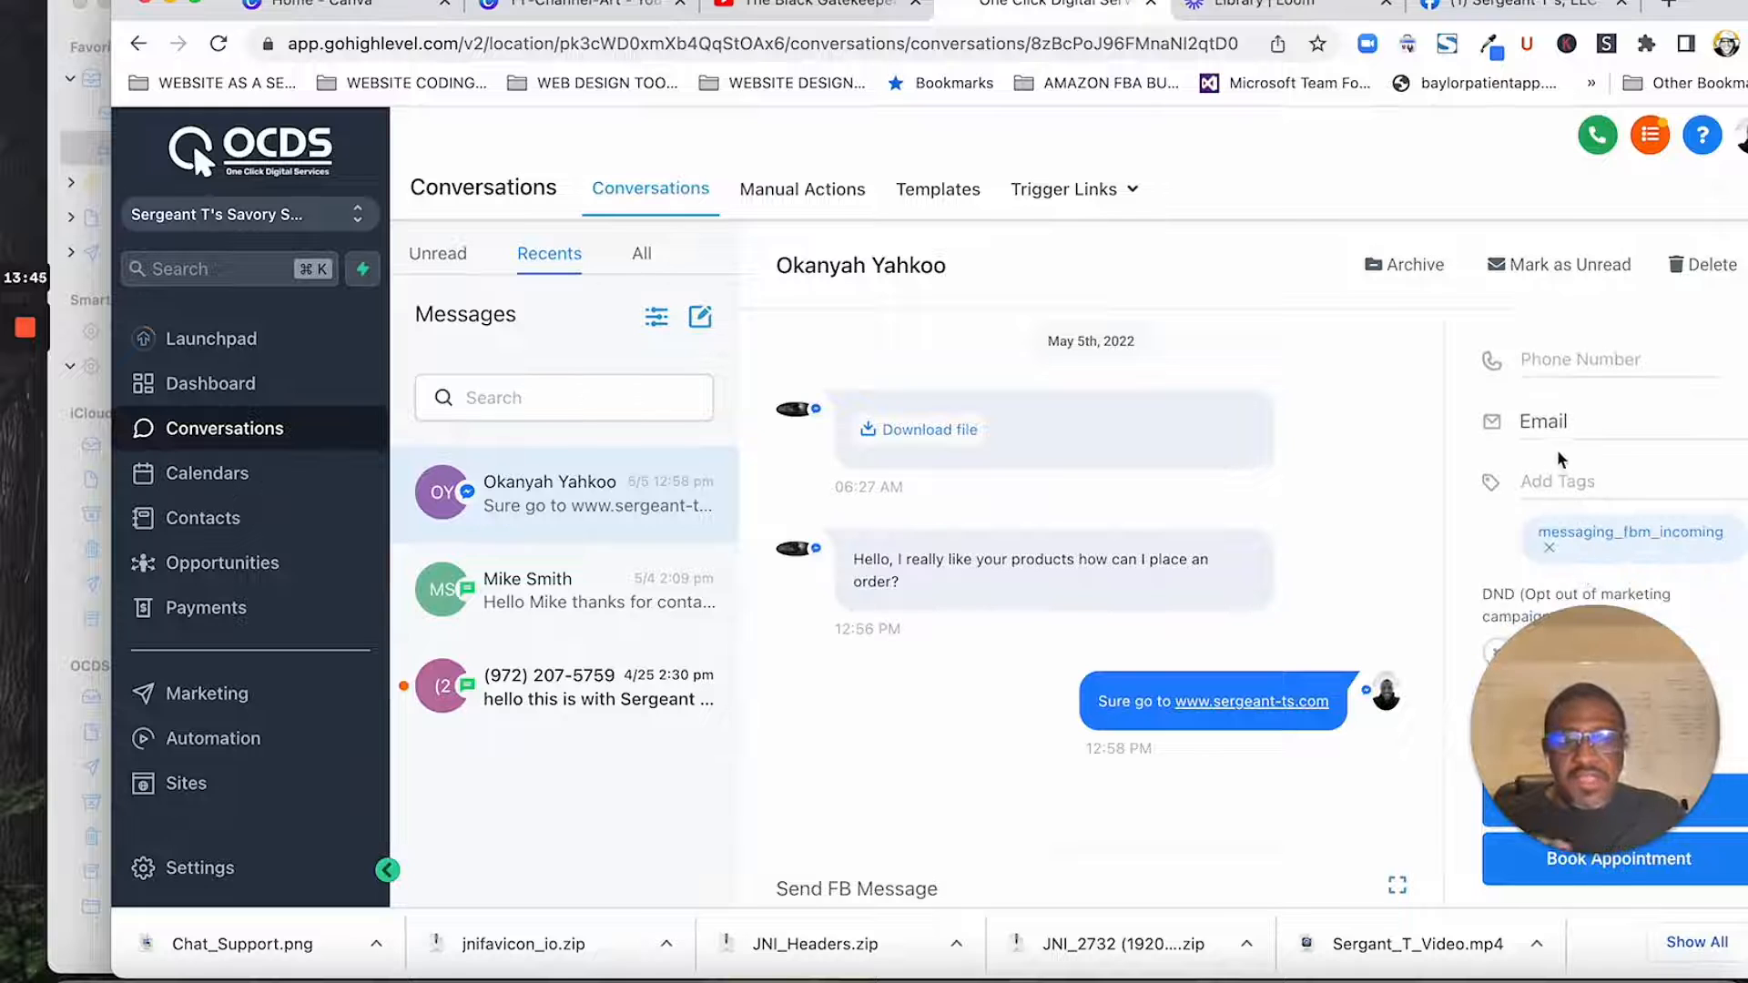